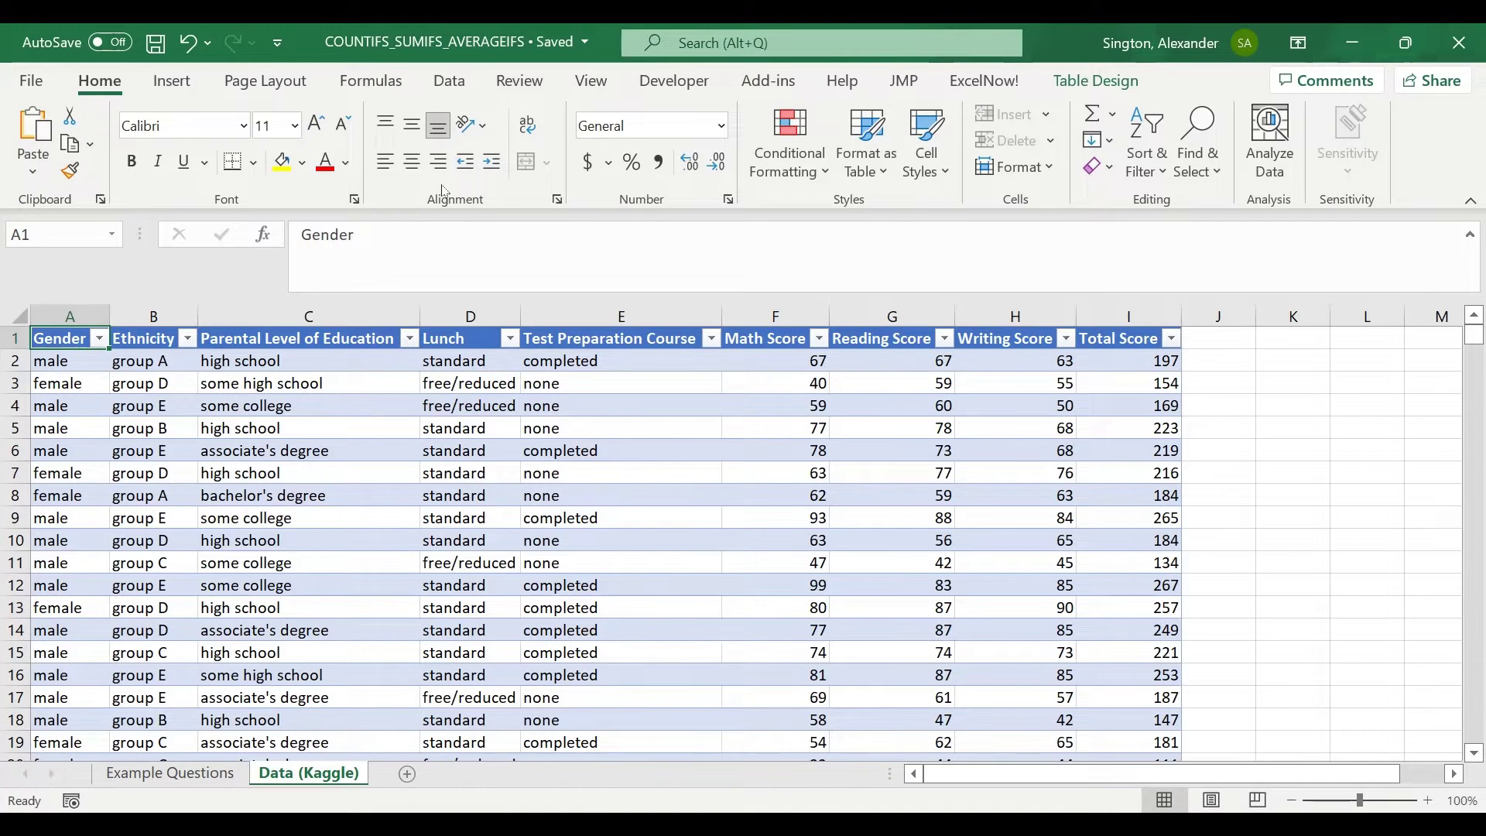
pyautogui.moveTo(72, 362); pyautogui.dragTo(72, 630)
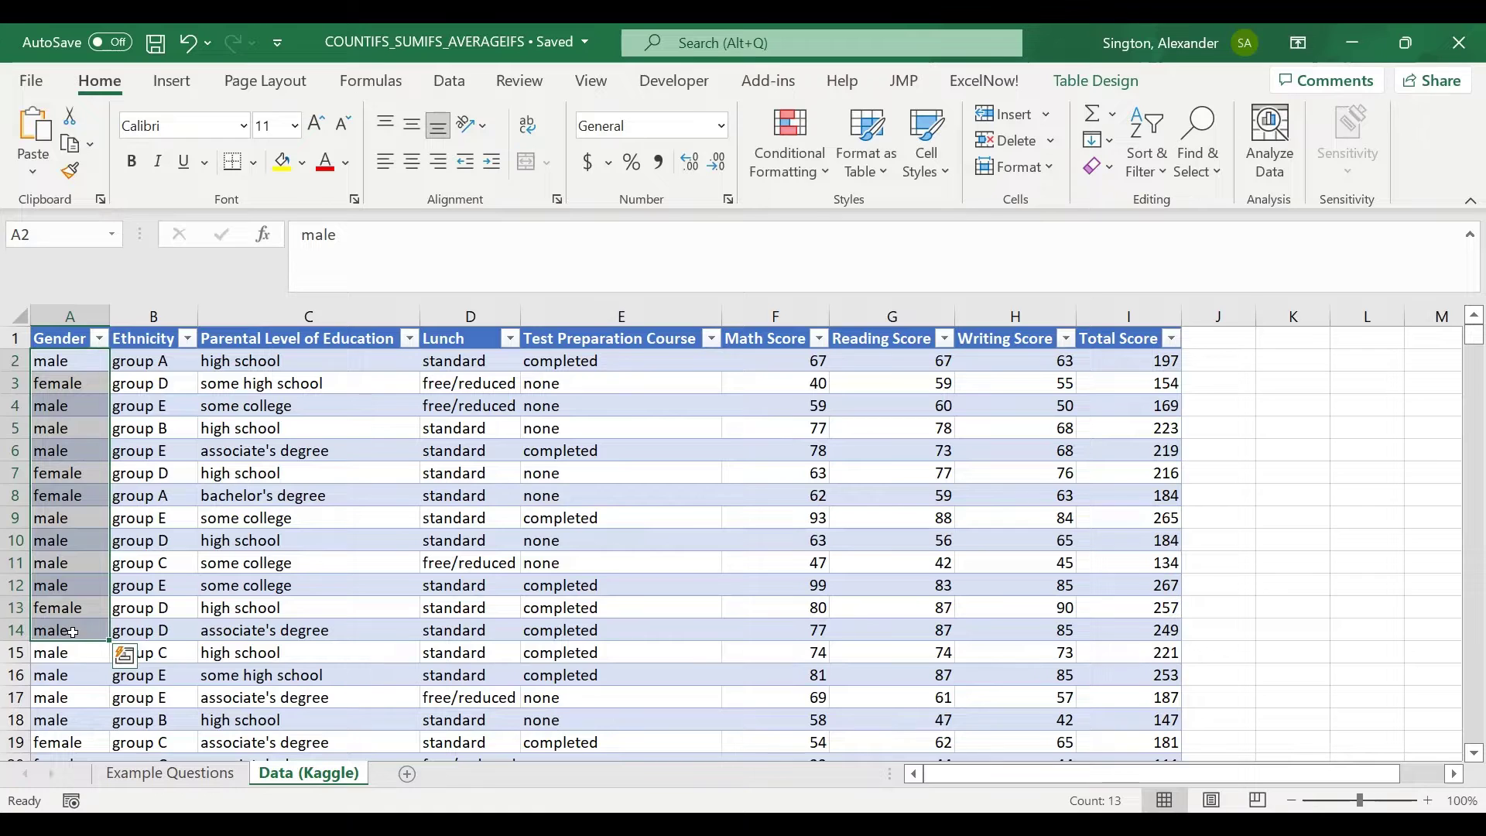
pyautogui.click(70, 657)
# Start a COUNTIFS formula in D3 of the Example Questions sheet, using the exams[Gender] column as the first criteria range.
pyautogui.click(170, 773)
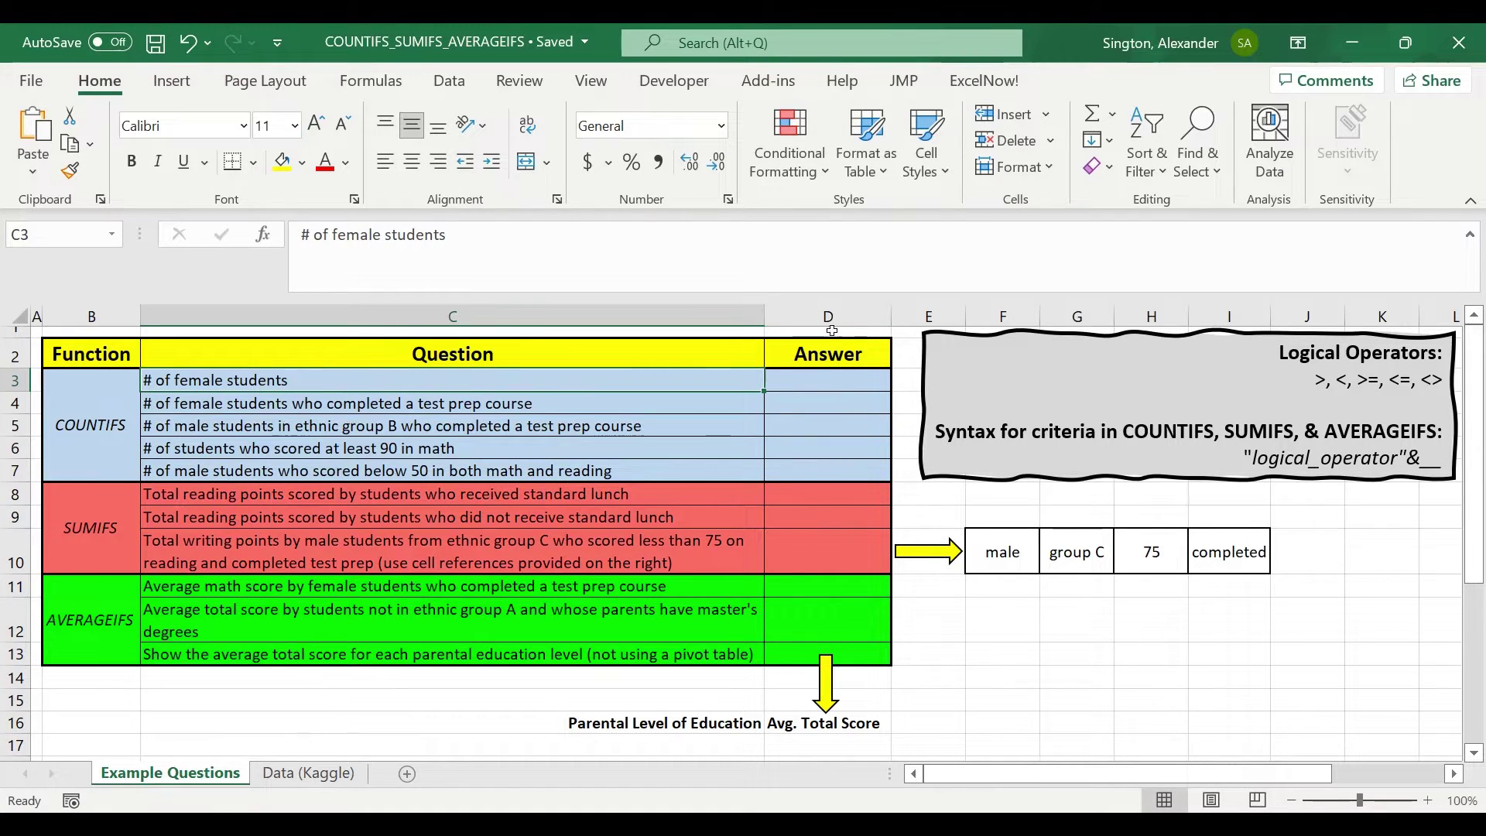
pyautogui.click(818, 381)
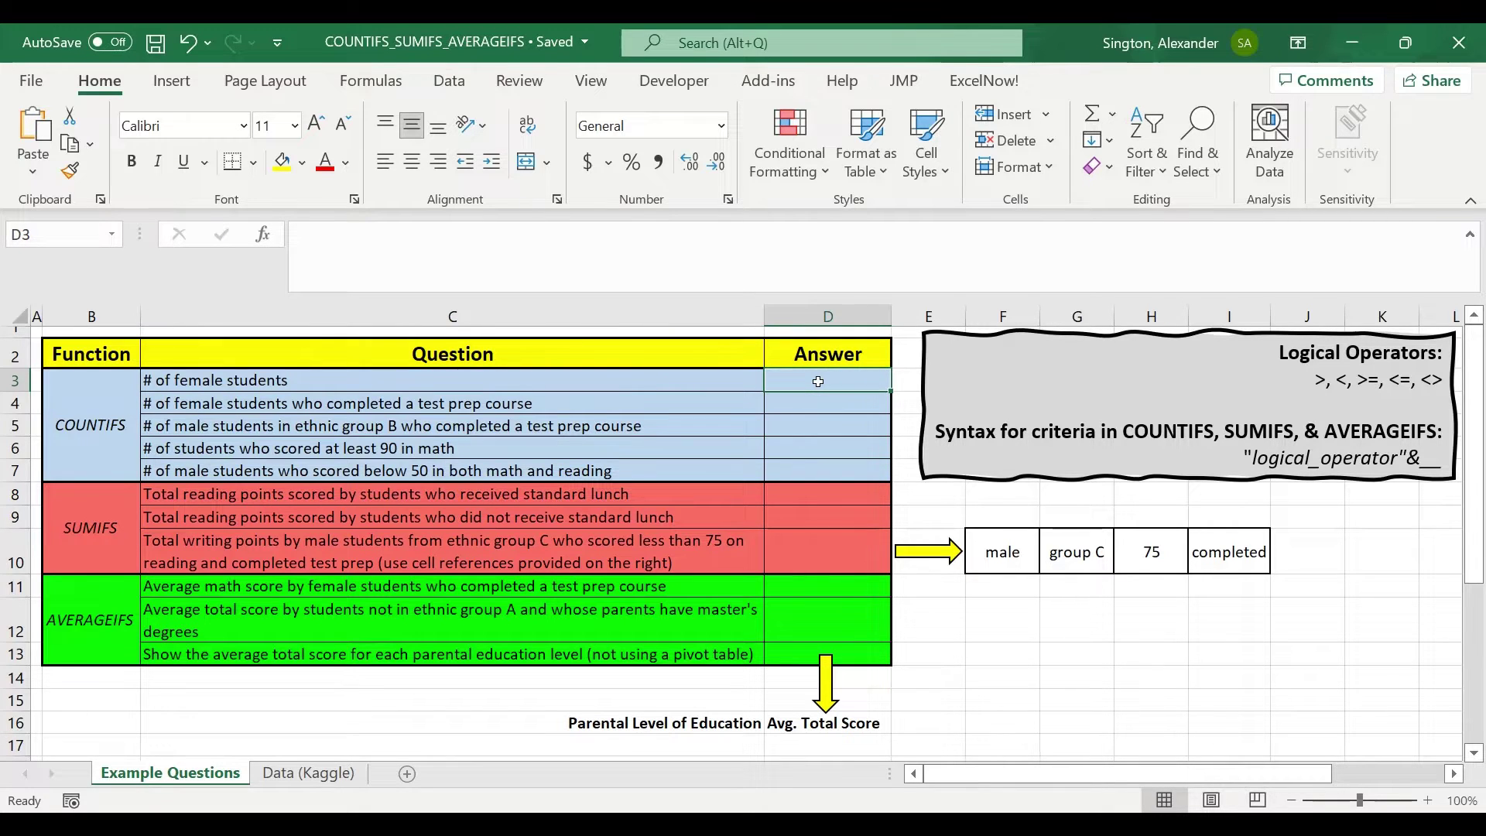
pyautogui.write('=countif')
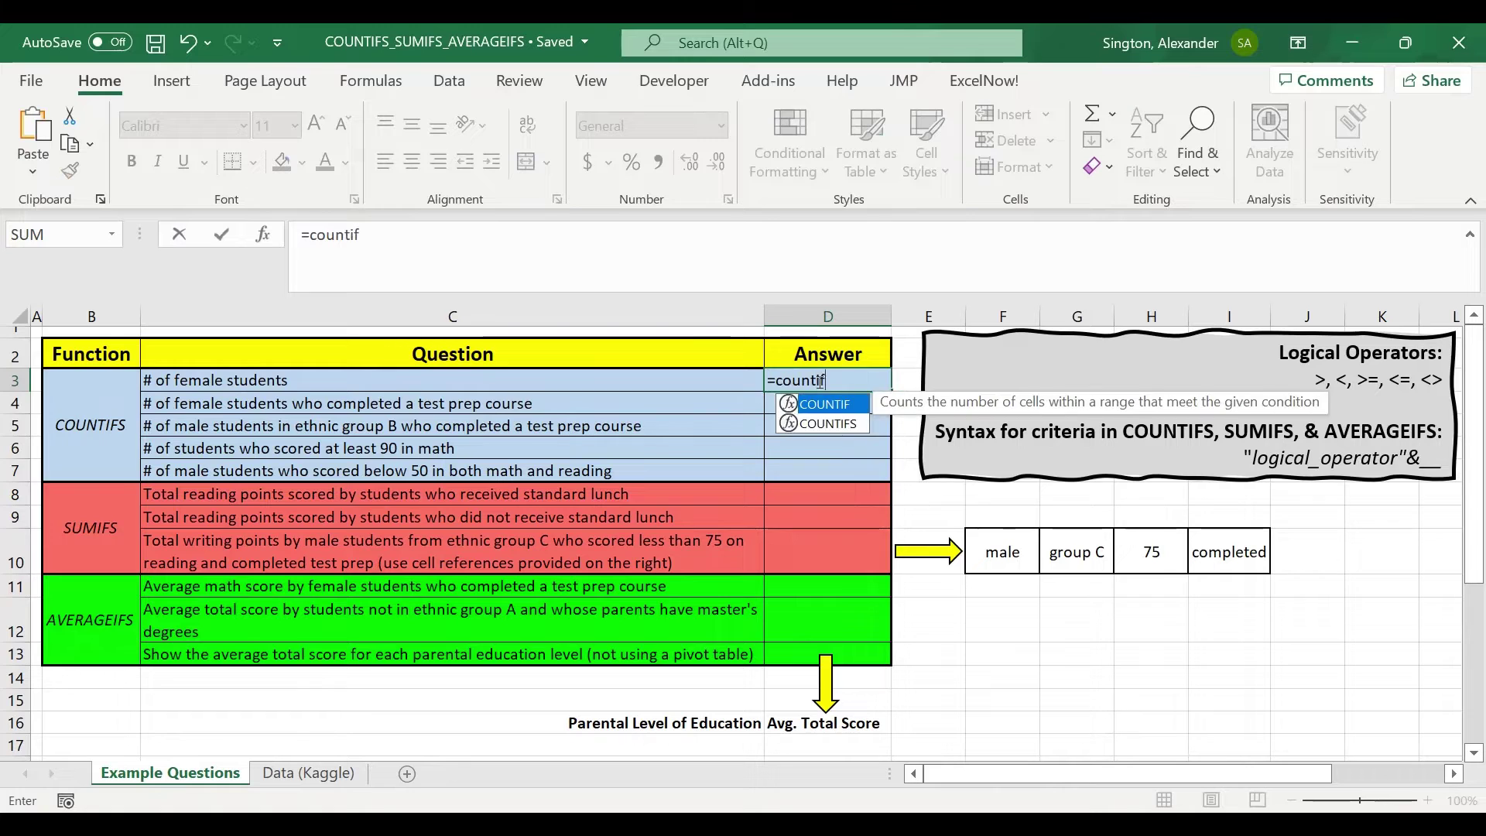
pyautogui.press('Down')
pyautogui.press('Tab')
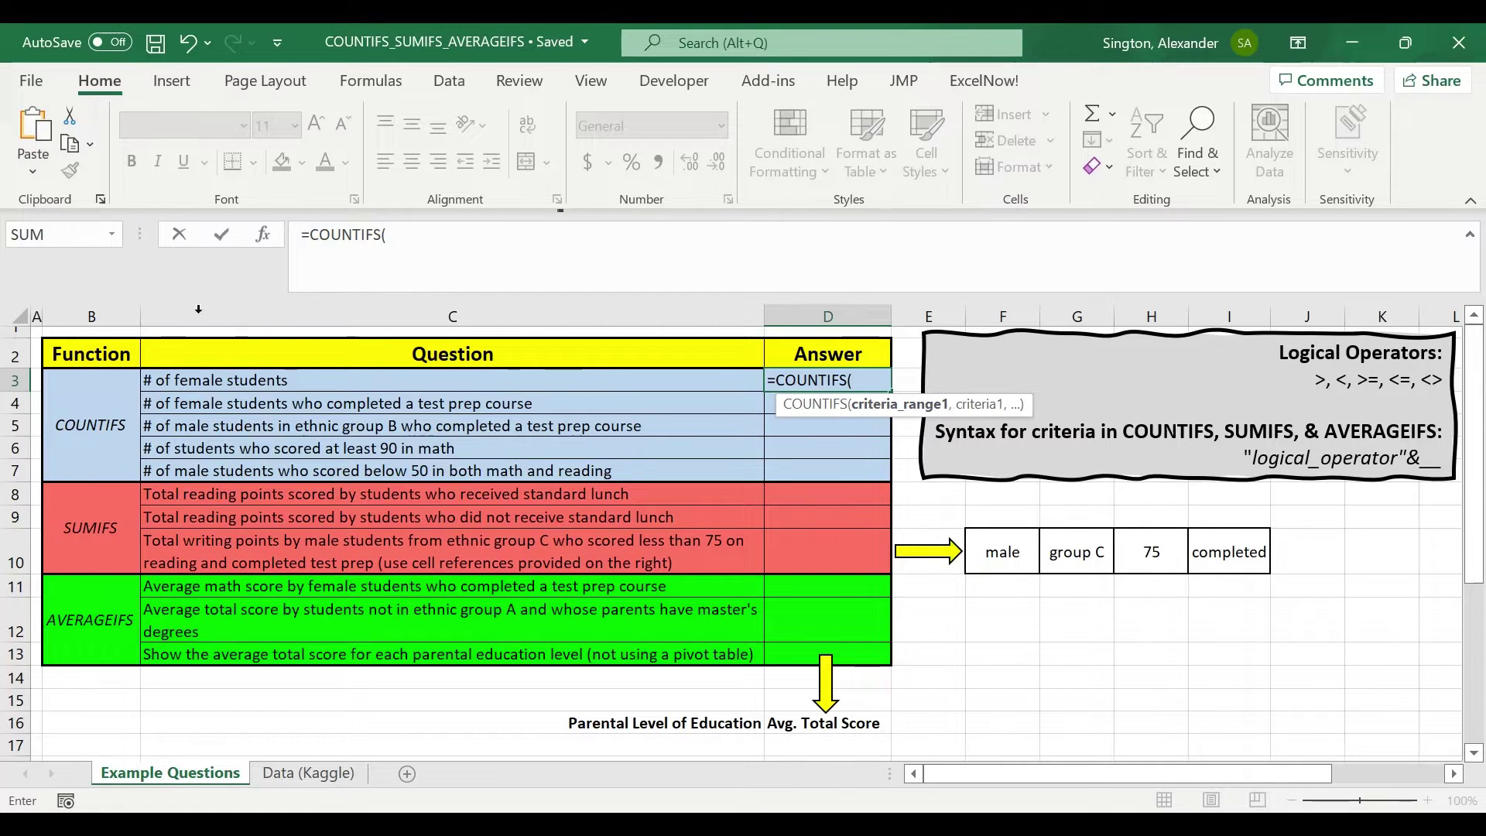
pyautogui.click(290, 772)
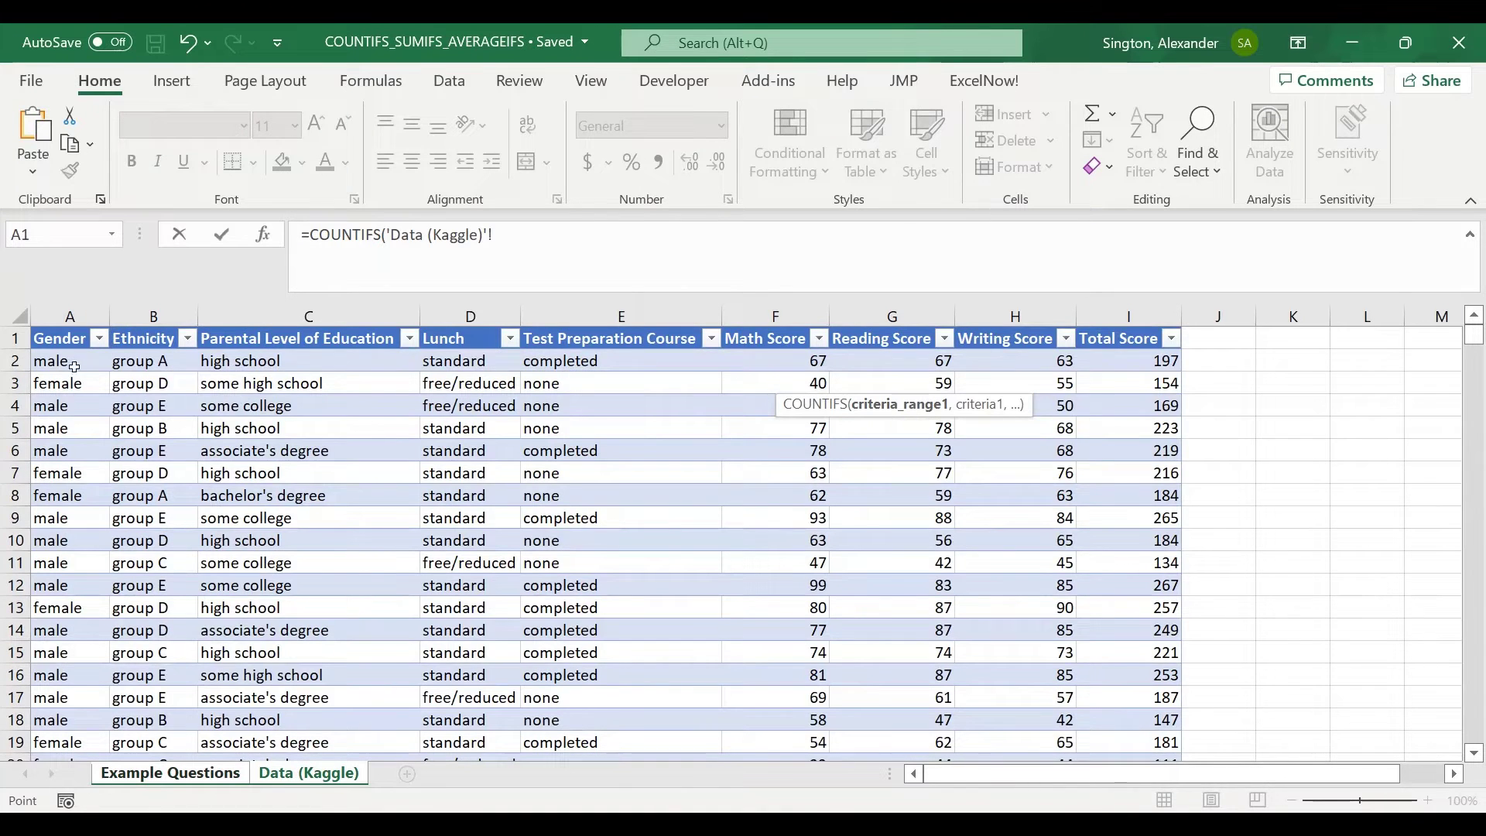
pyautogui.click(64, 408)
pyautogui.hotkey('ctrl', 'space')
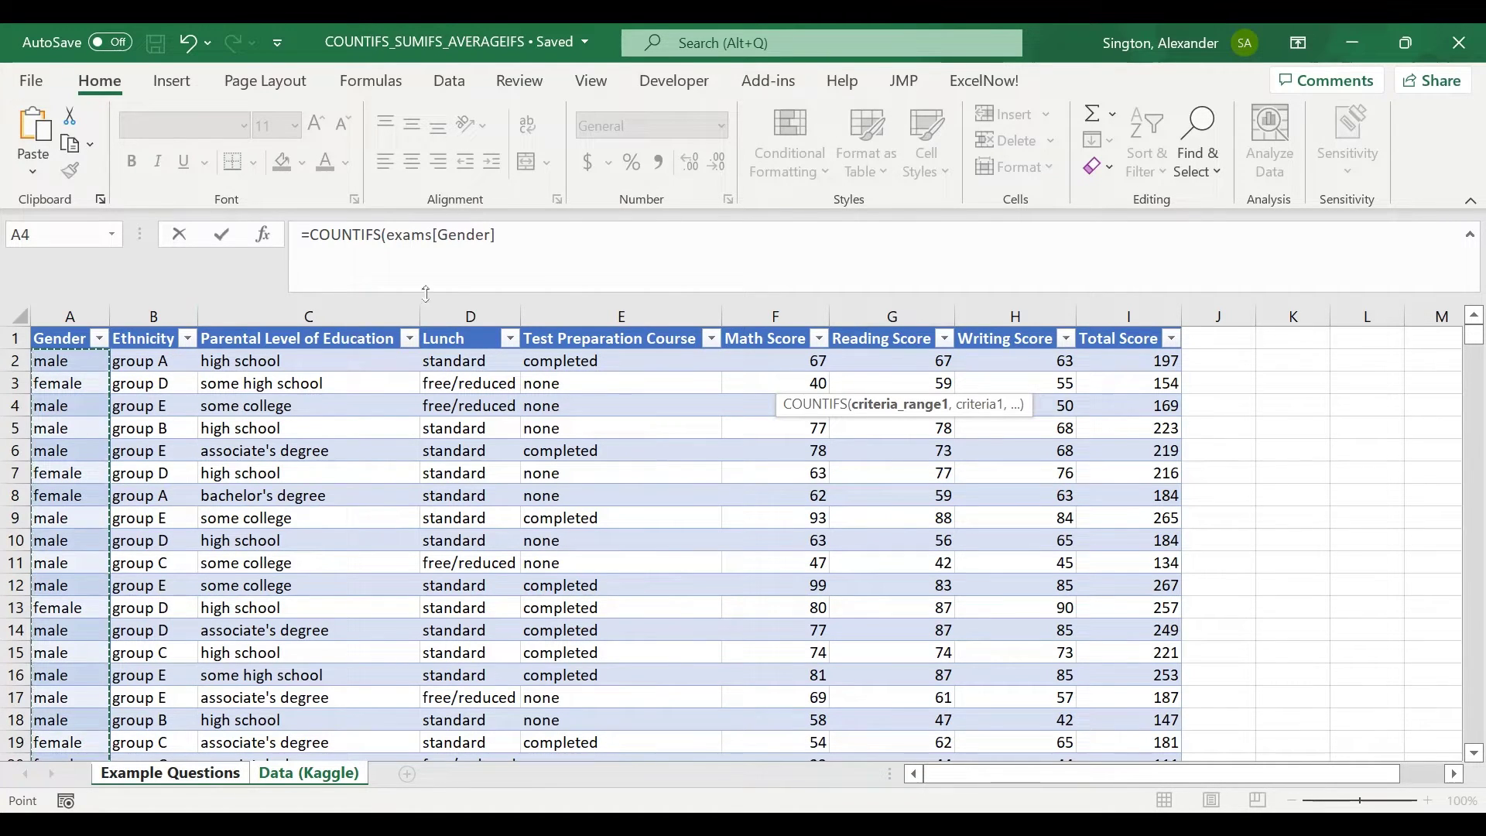
# Complete the D3 formula with the criterion "female" and enter it.
pyautogui.click(526, 233)
pyautogui.write(',')
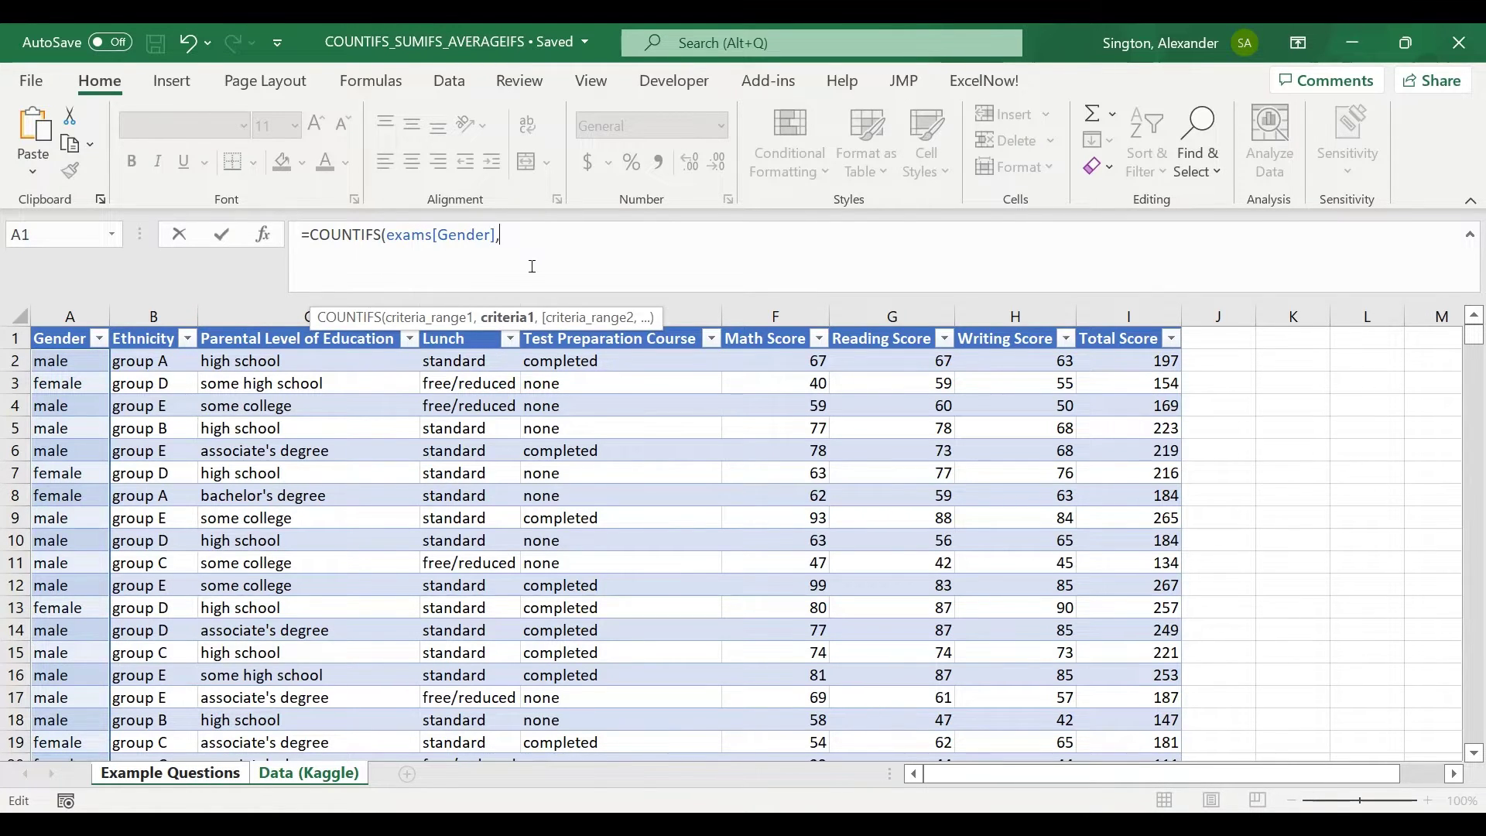
pyautogui.write('"female')
pyautogui.moveTo(584, 233); pyautogui.dragTo(498, 237)
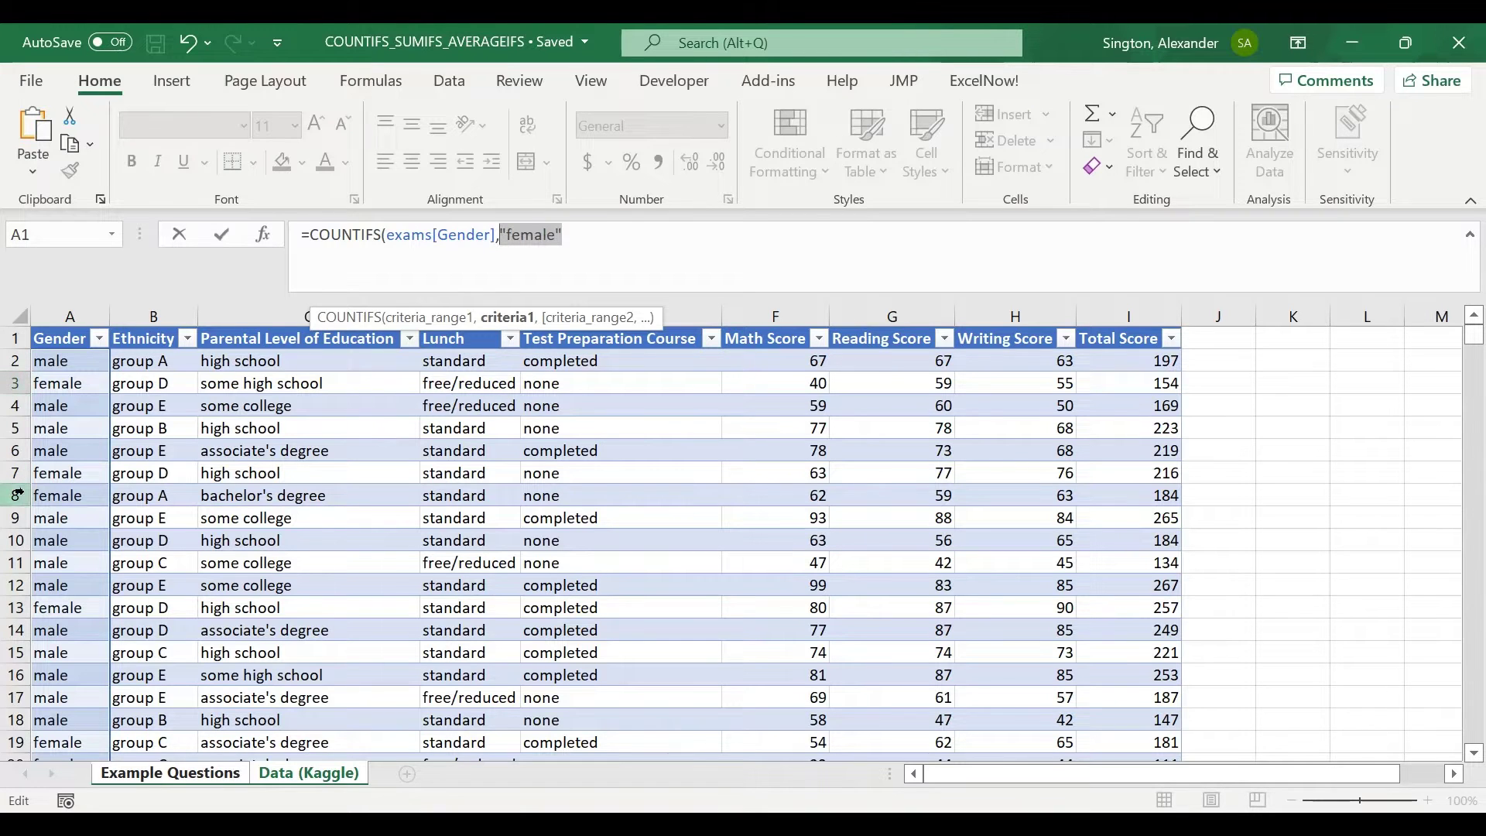
pyautogui.click(593, 240)
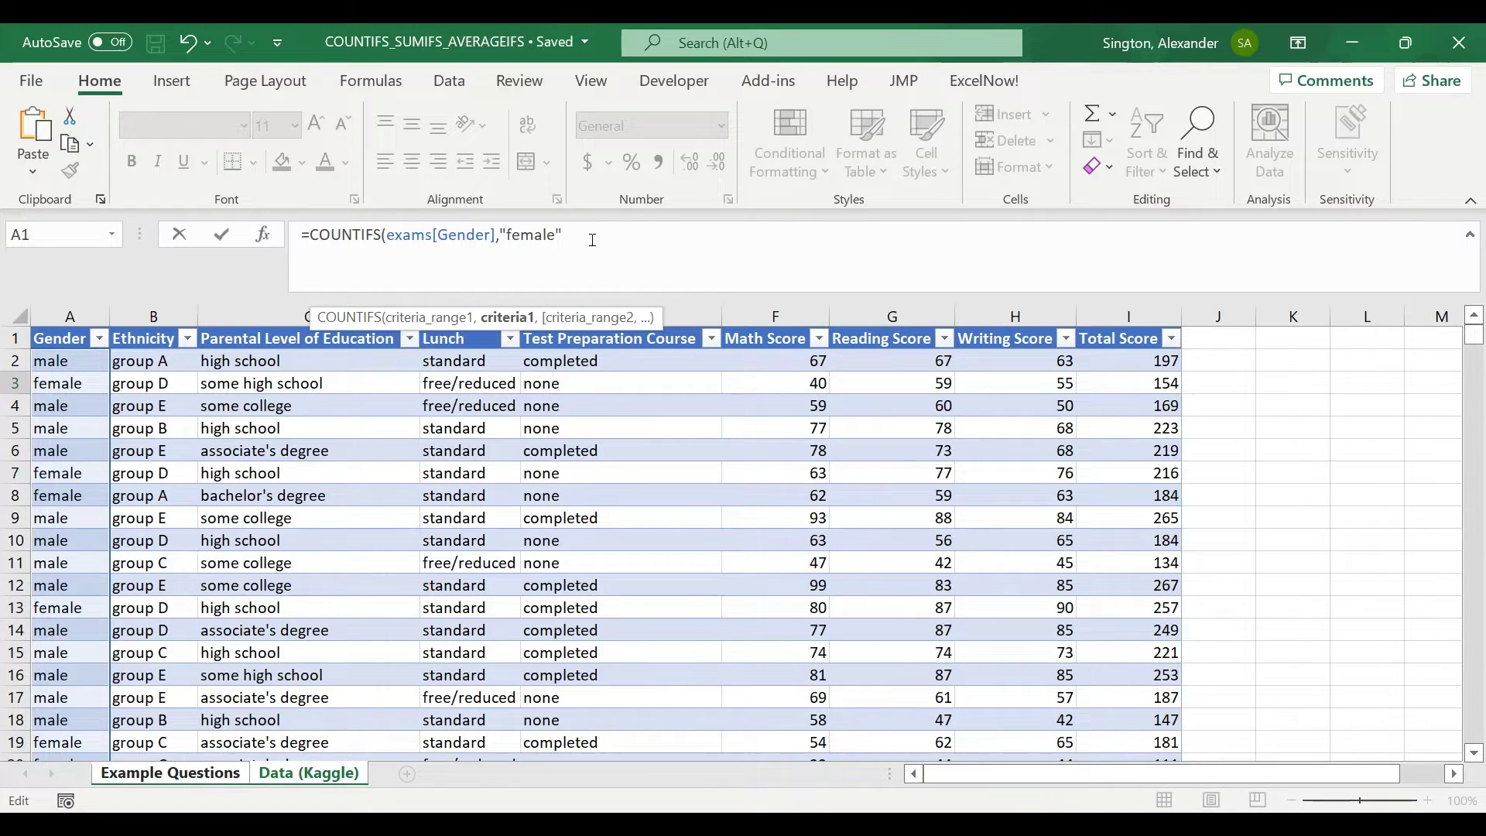
pyautogui.write(')')
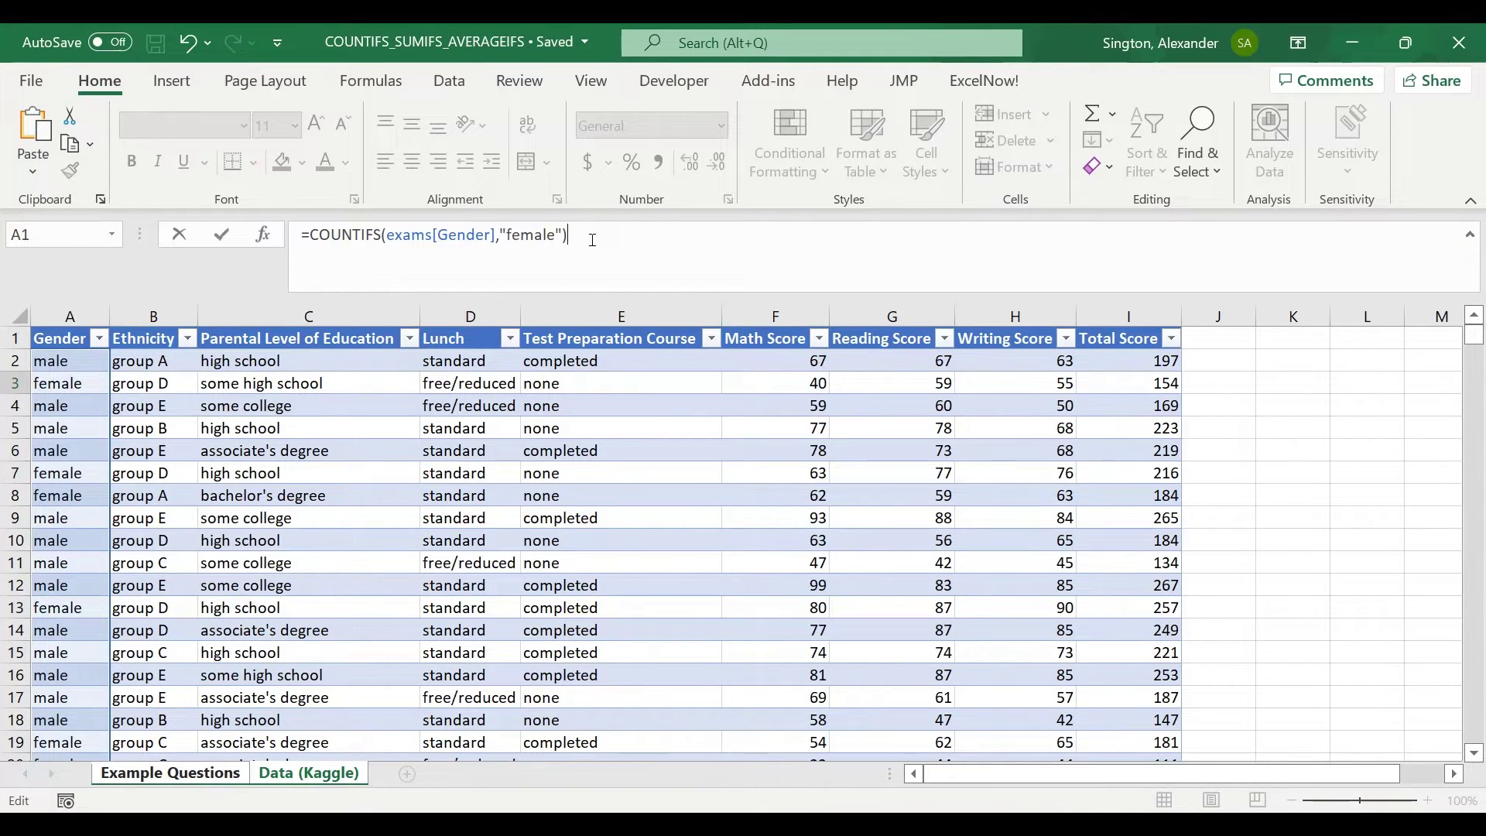
pyautogui.press('Return')
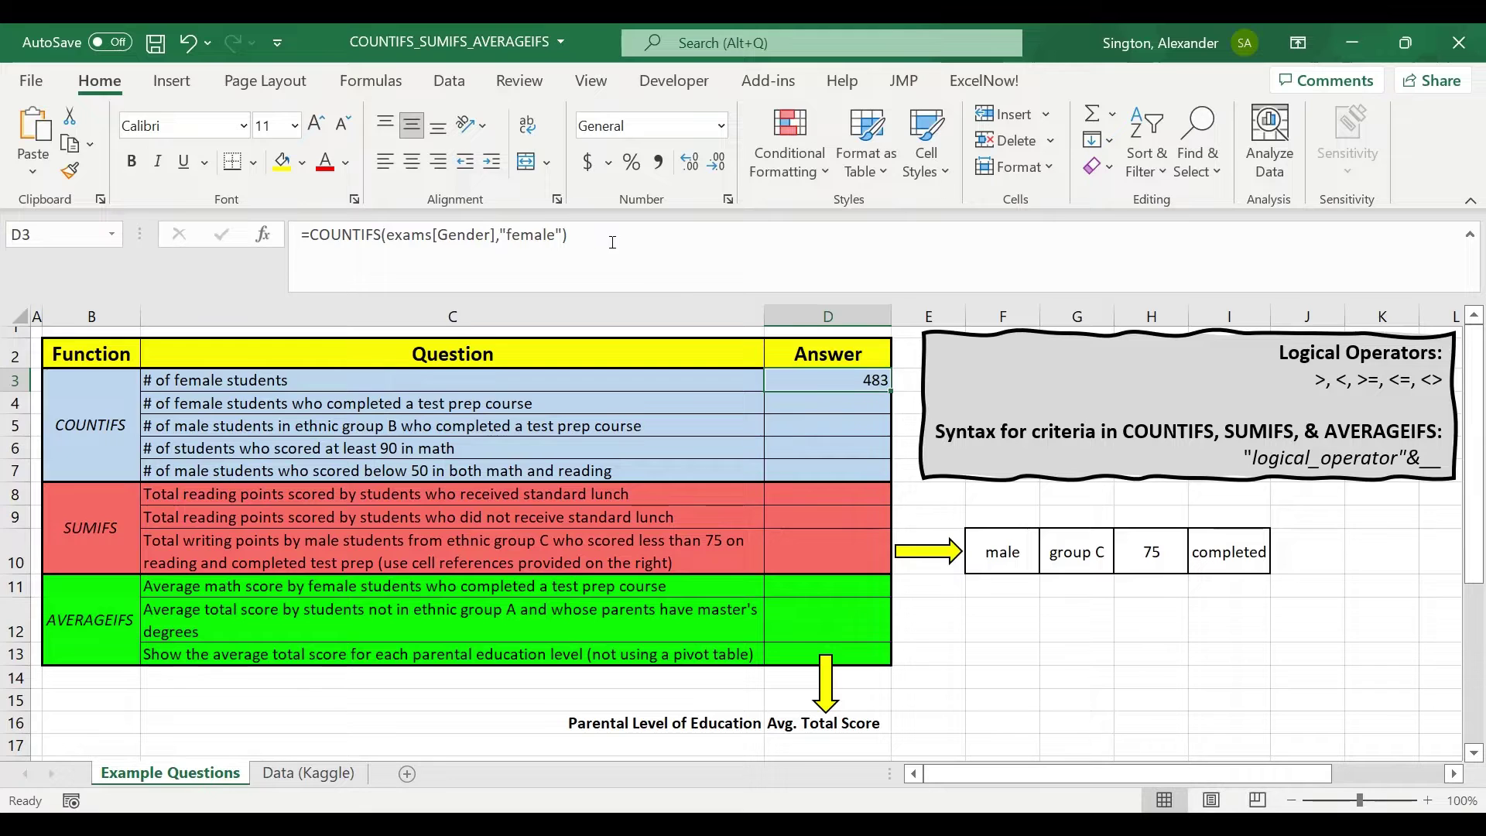
# Copy the COUNTIFS formula from D3 into the cell below, D4, leaving it open for editing.
pyautogui.click(581, 236)
pyautogui.moveTo(582, 237); pyautogui.dragTo(302, 236)
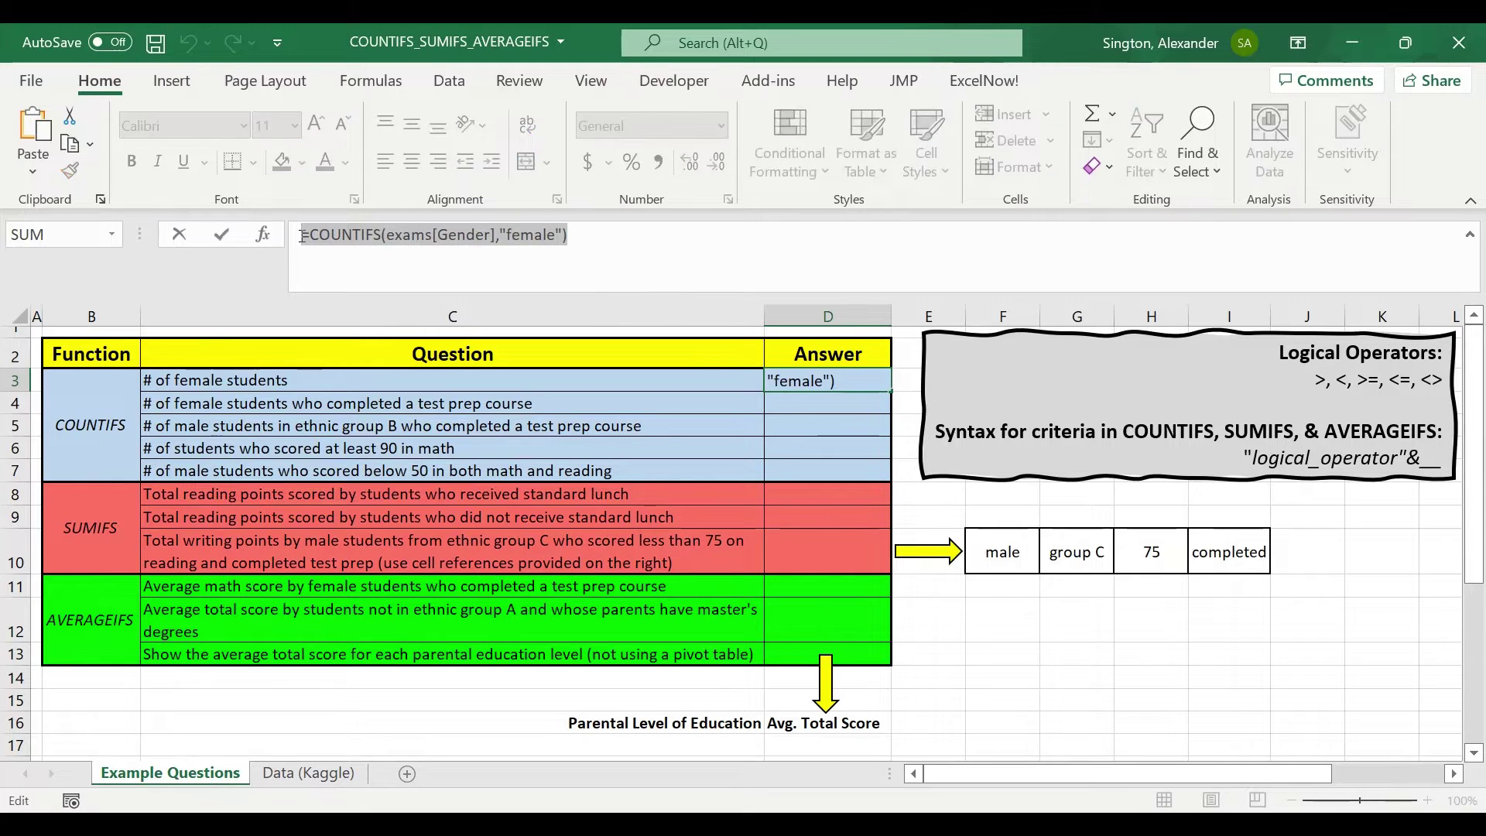
pyautogui.press('Return')
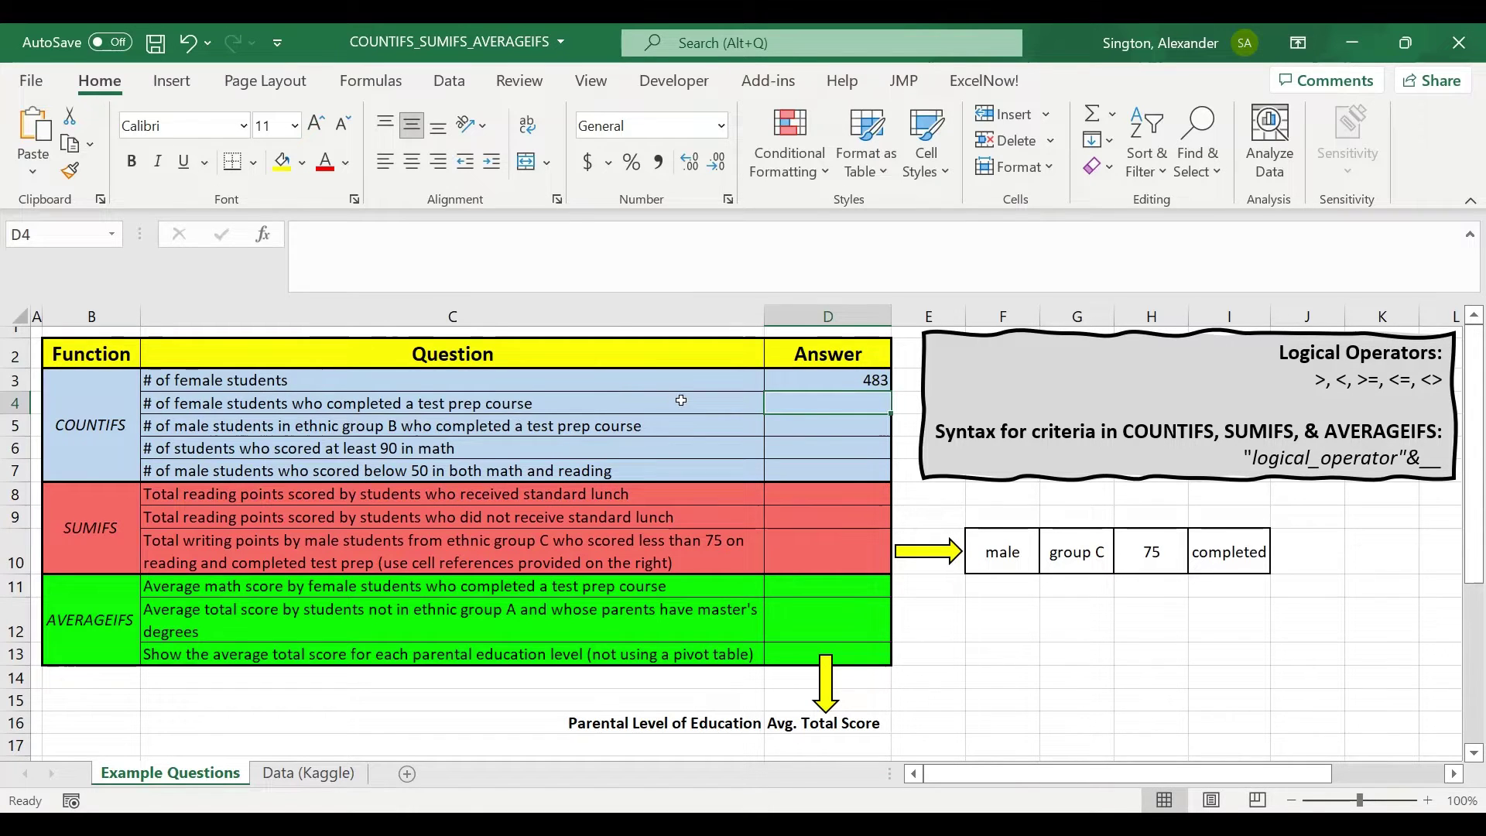
pyautogui.hotkey('ctrl', "'")
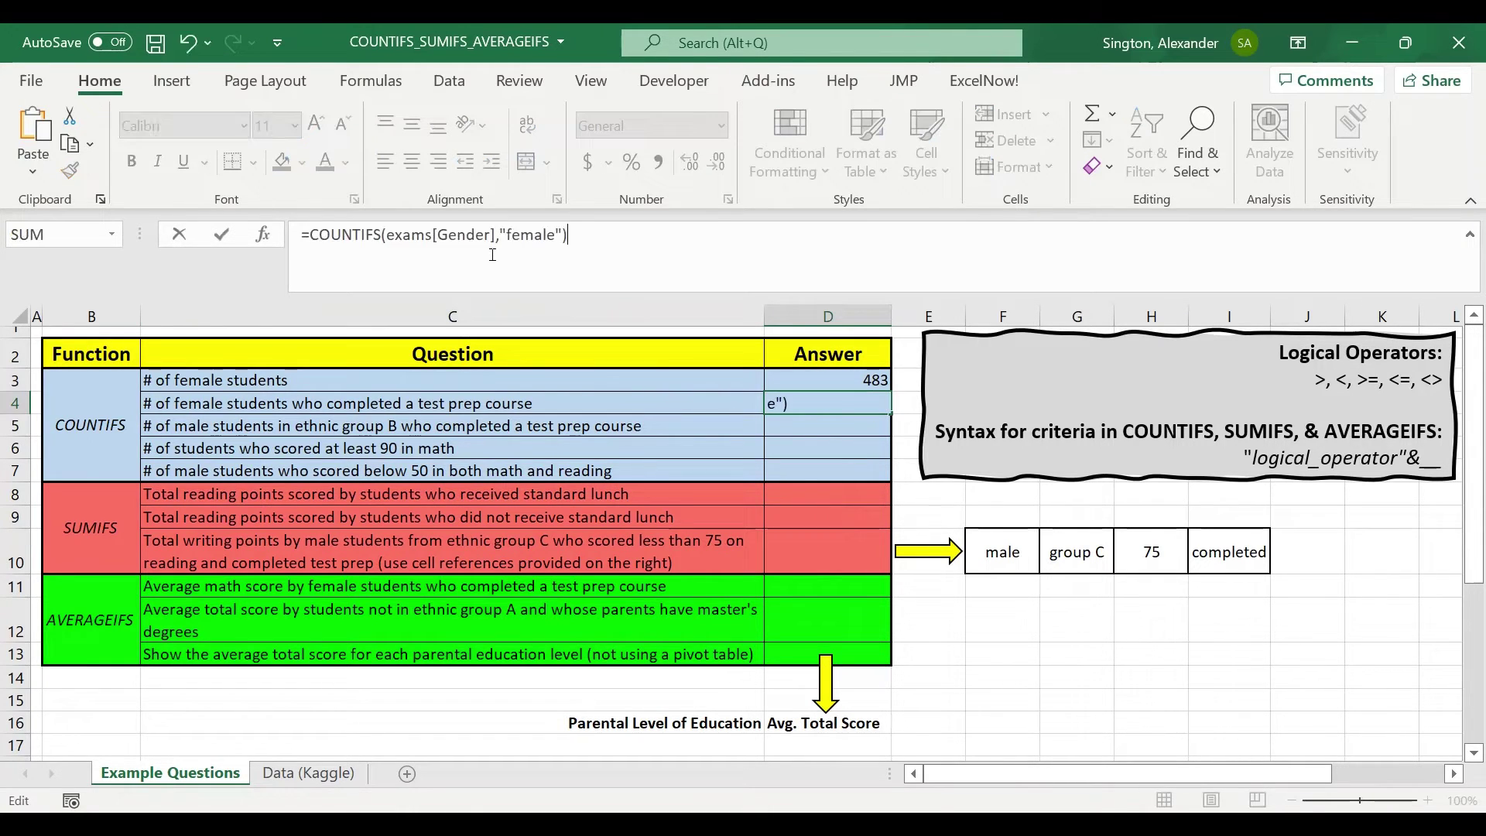
# Extend the D4 formula with a second condition, exams[Test Preparation Course] equal to "completed", and enter it.
pyautogui.click(567, 235)
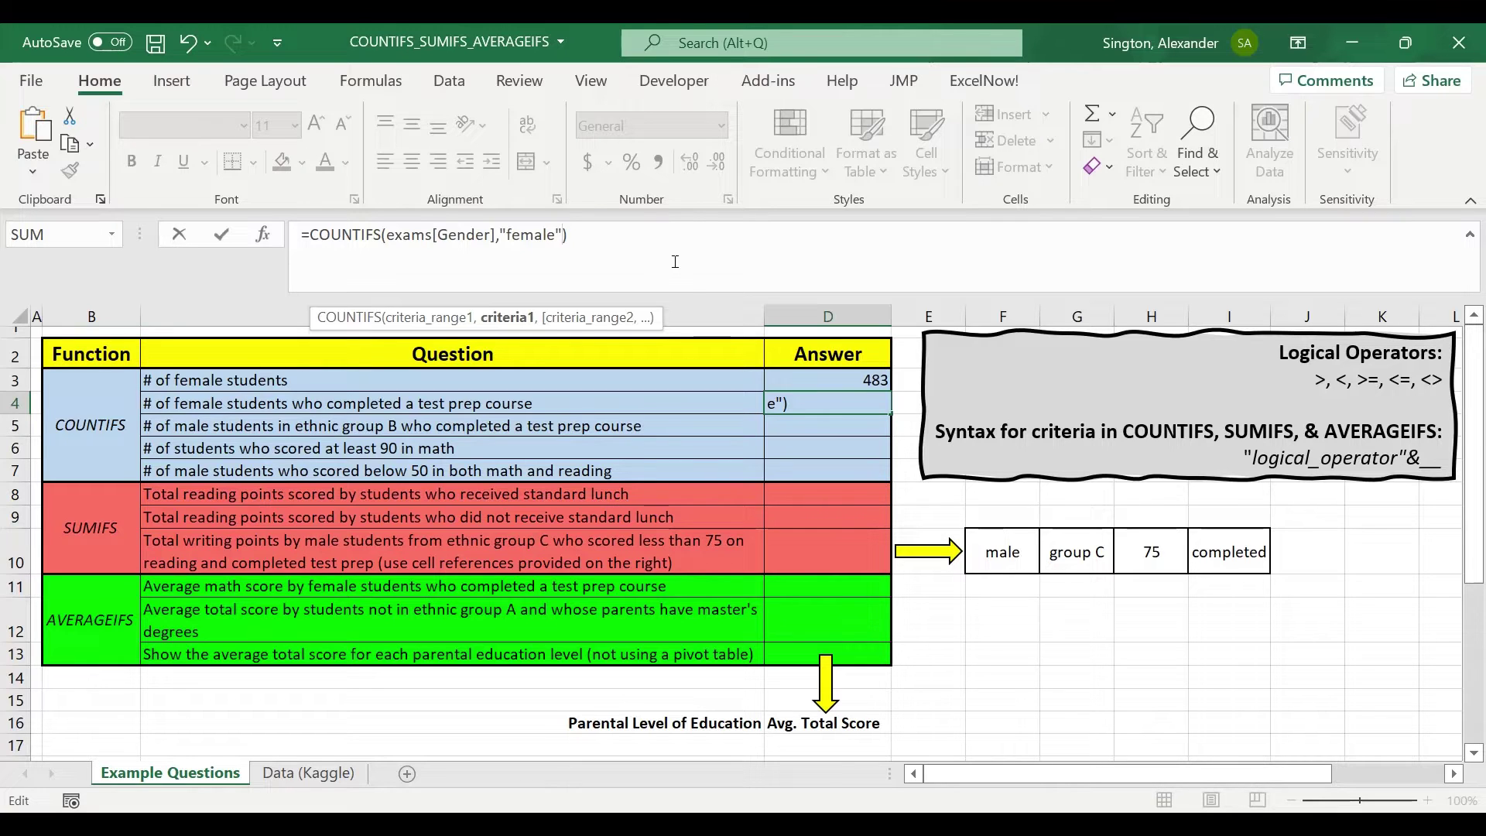
pyautogui.write(',')
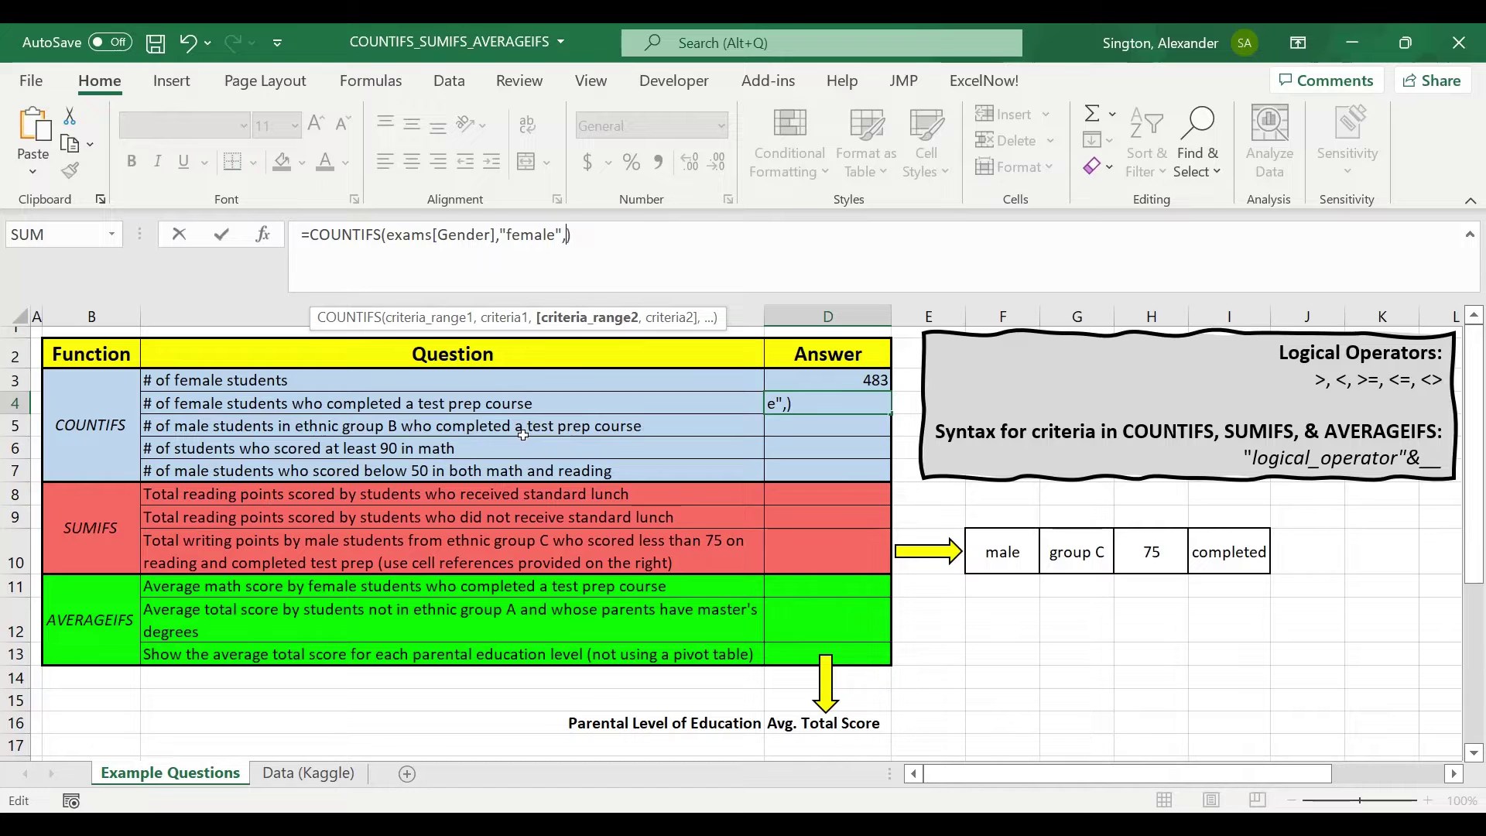
pyautogui.click(313, 777)
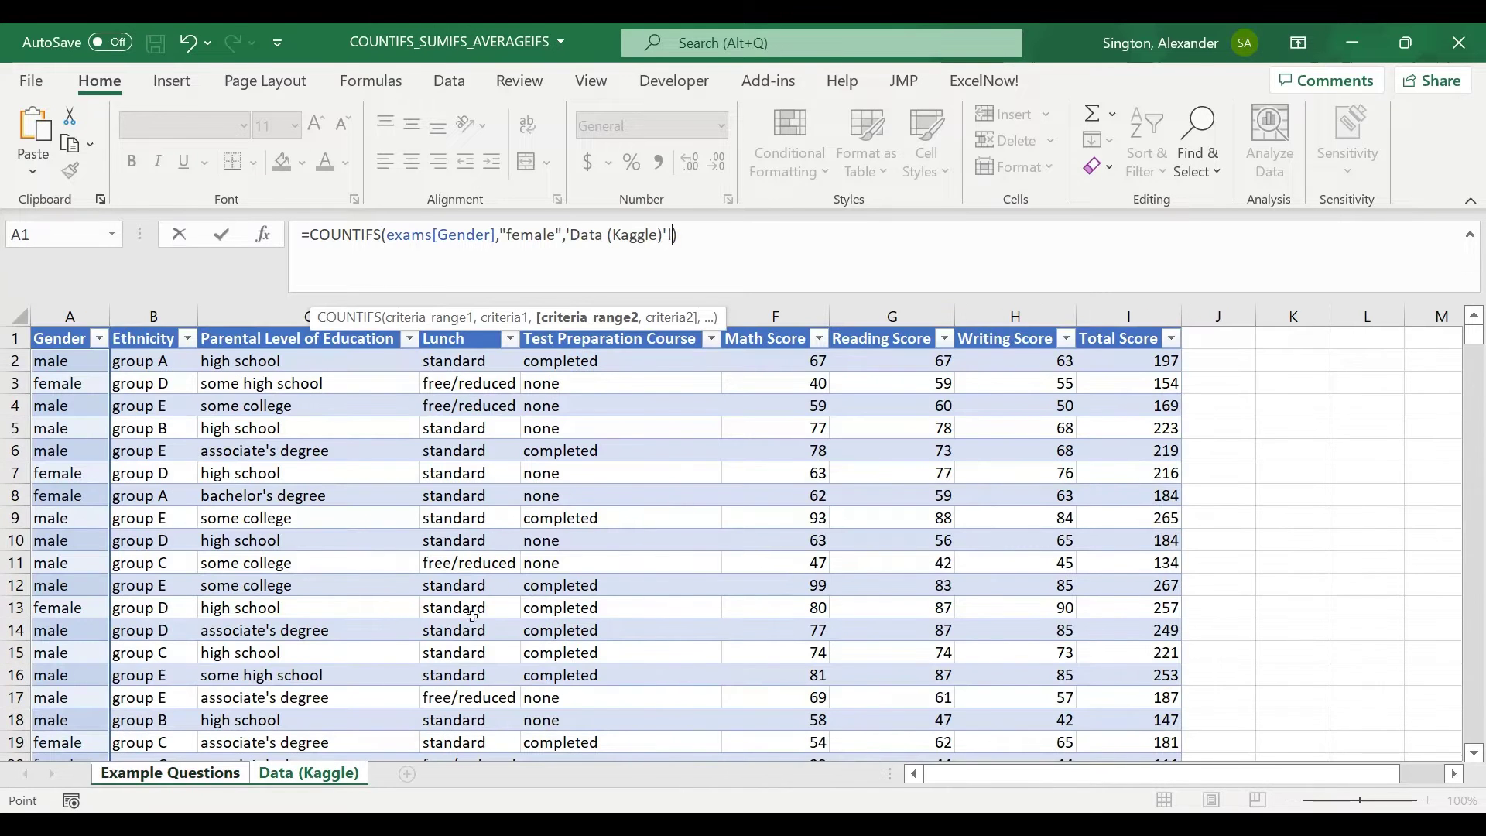
pyautogui.click(601, 435)
pyautogui.hotkey('ctrl', 'space')
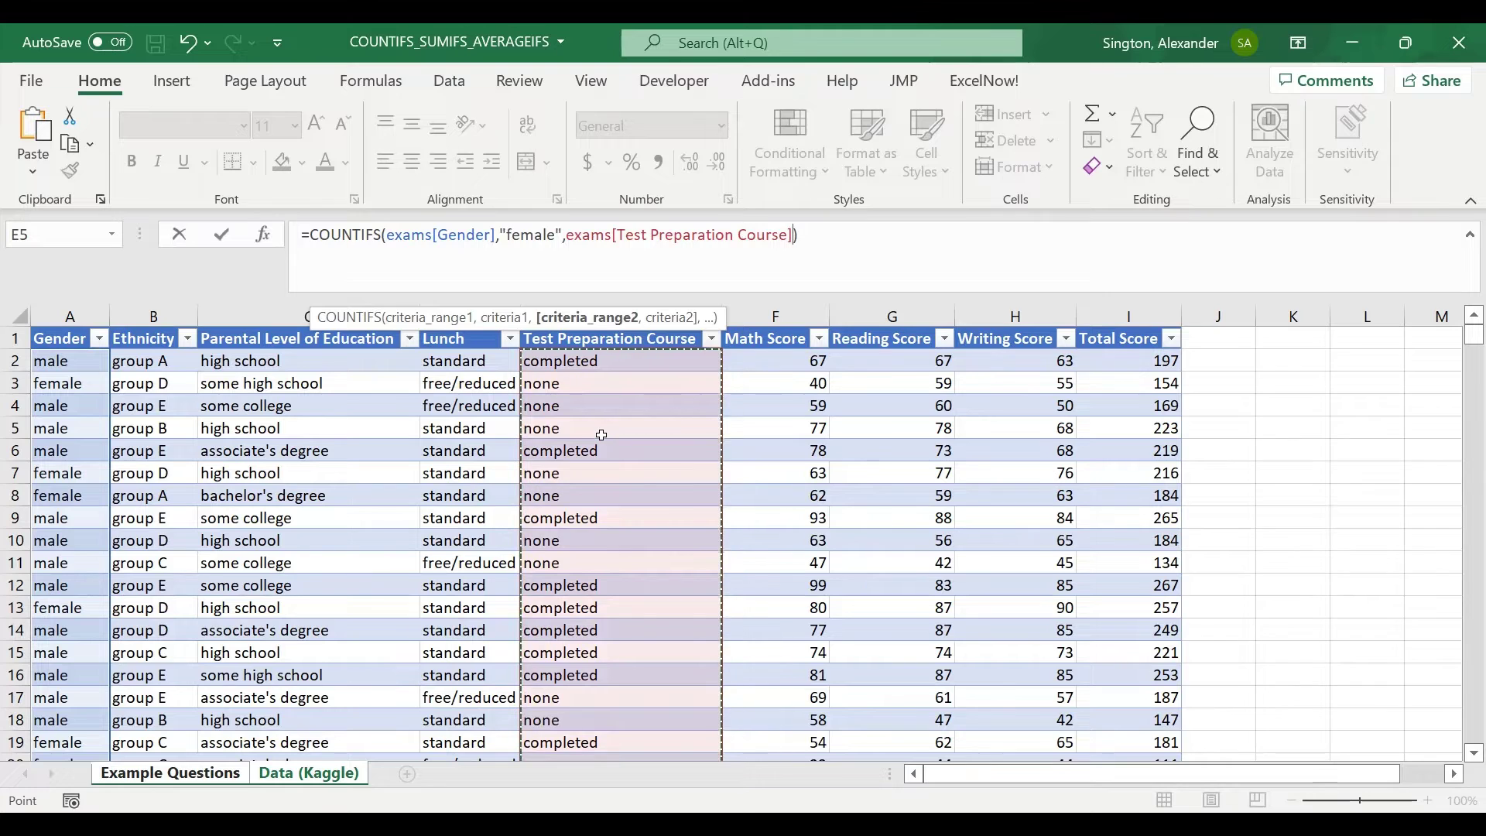
pyautogui.write(',')
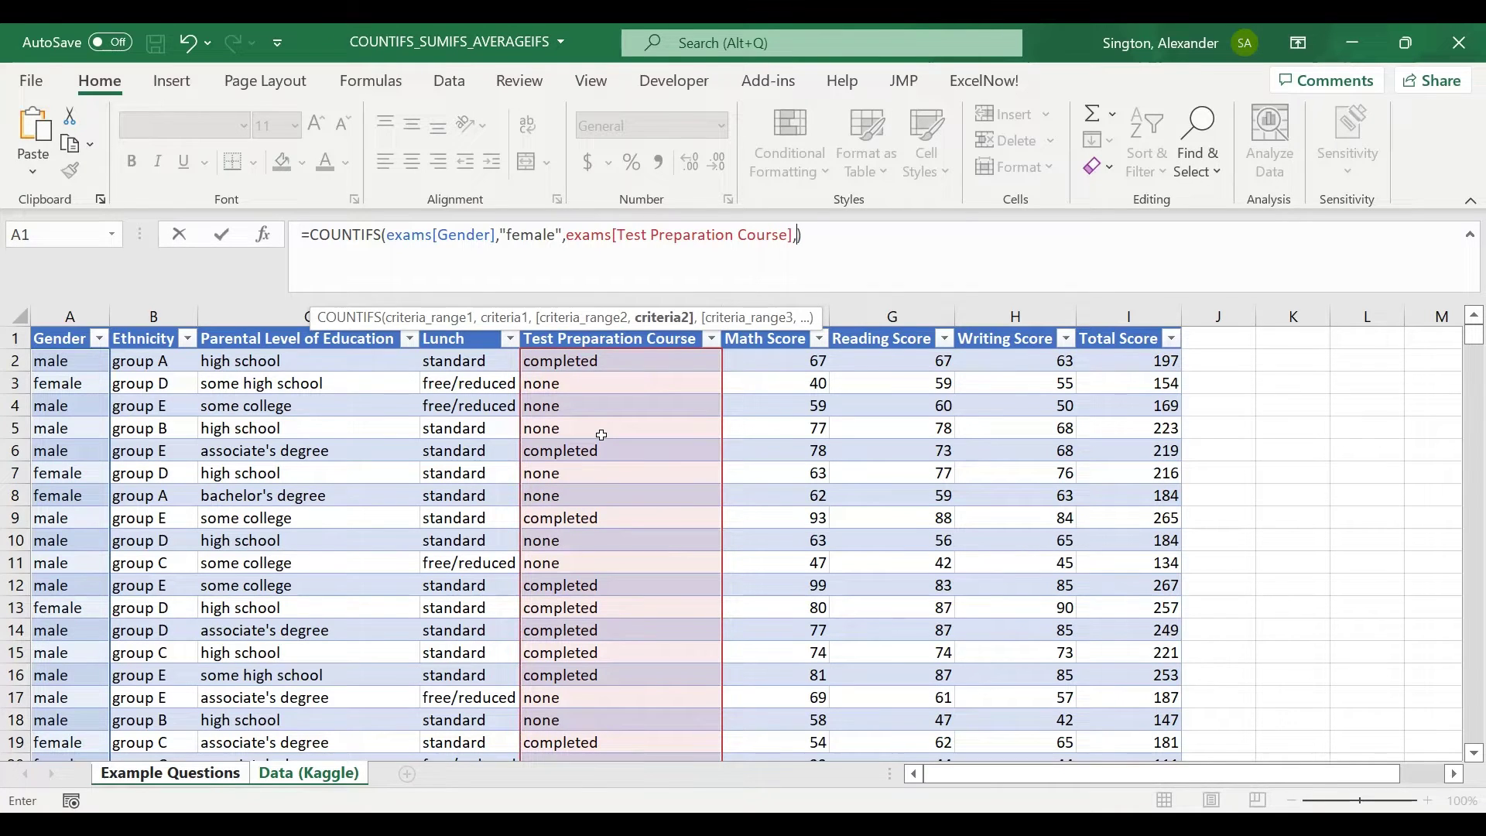
pyautogui.write('"completed')
pyautogui.press('Return')
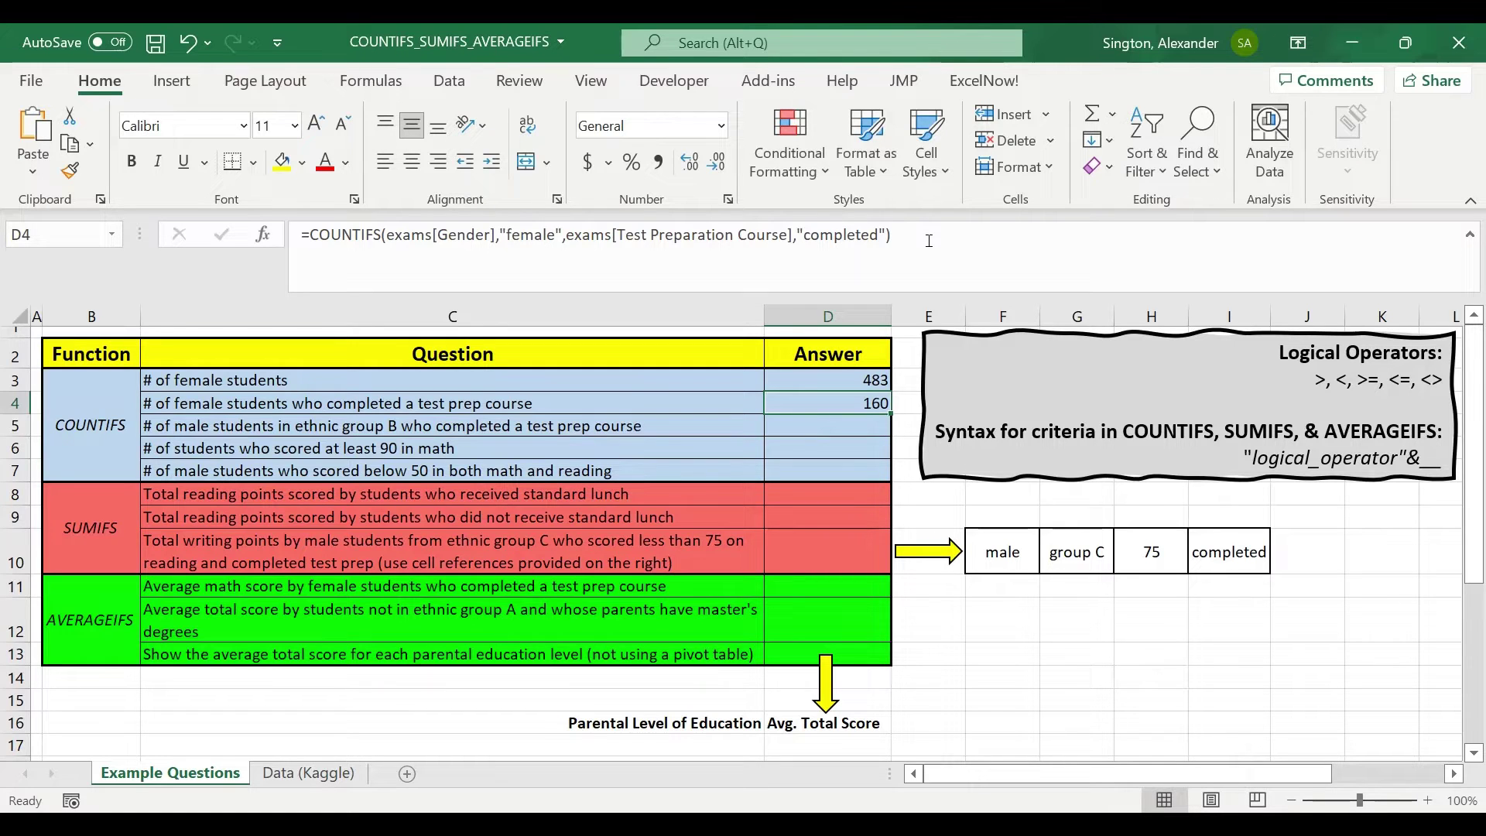
# Start a COUNTIFS formula in D5 with exams[Gender] as the first range and "male" as its criterion.
pyautogui.press('Down')
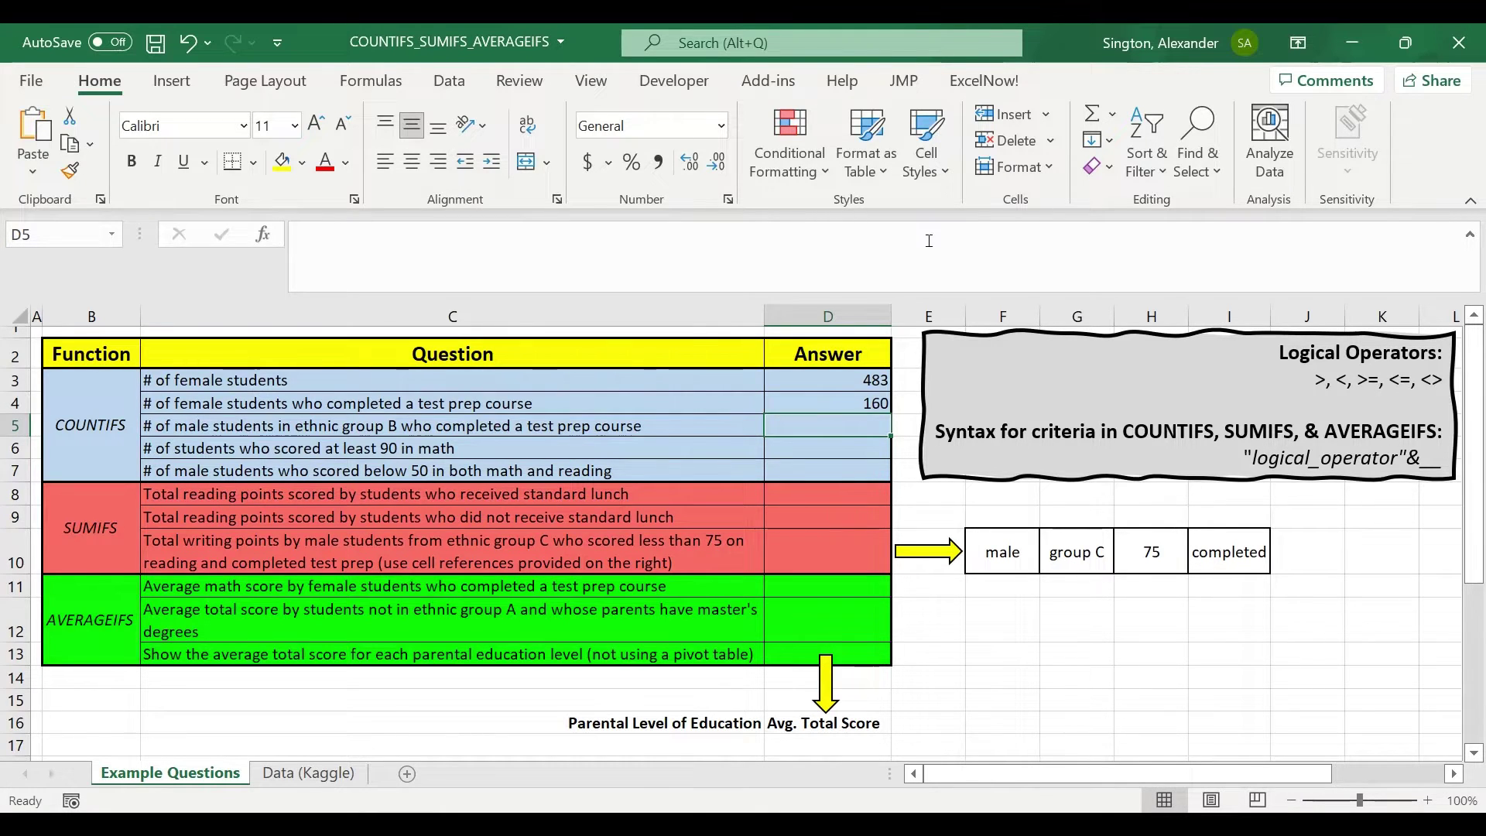
pyautogui.write('=coutnifs')
pyautogui.press('BackSpace')
pyautogui.press('BackSpace')
pyautogui.press('BackSpace')
pyautogui.press('BackSpace')
pyautogui.press('BackSpace')
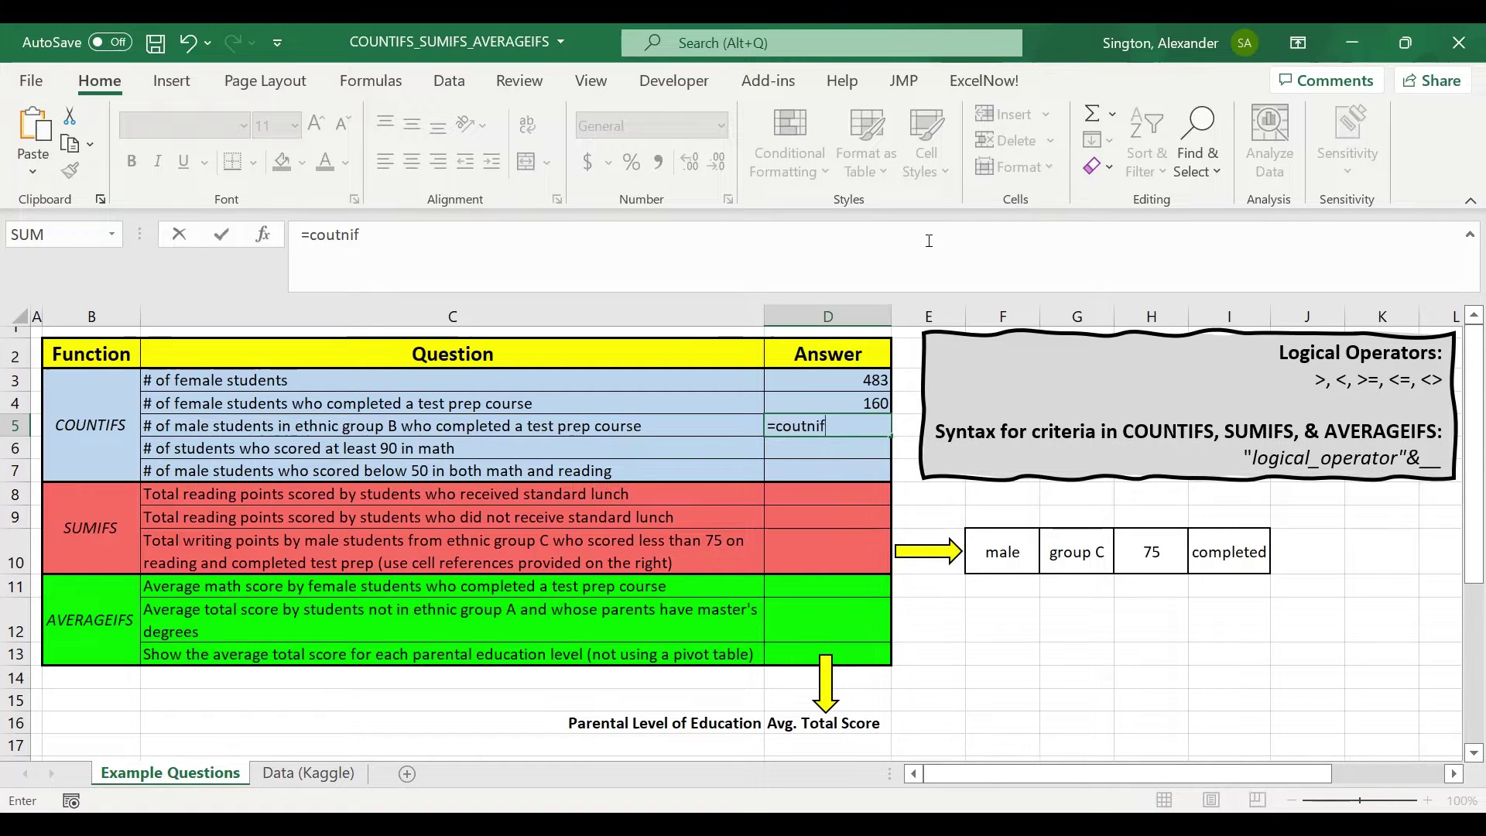
pyautogui.write('ntifs')
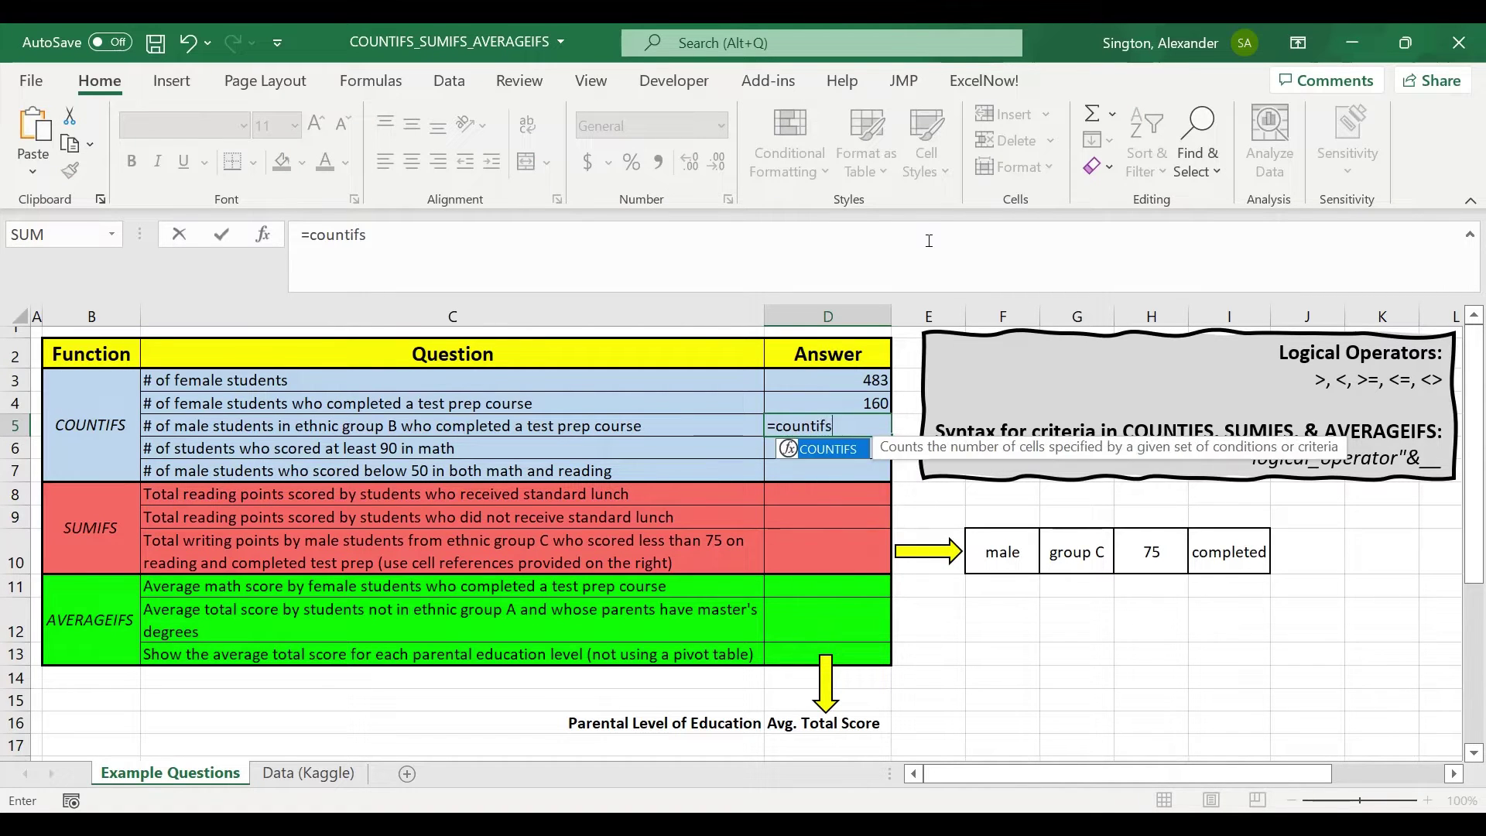
pyautogui.press('Tab')
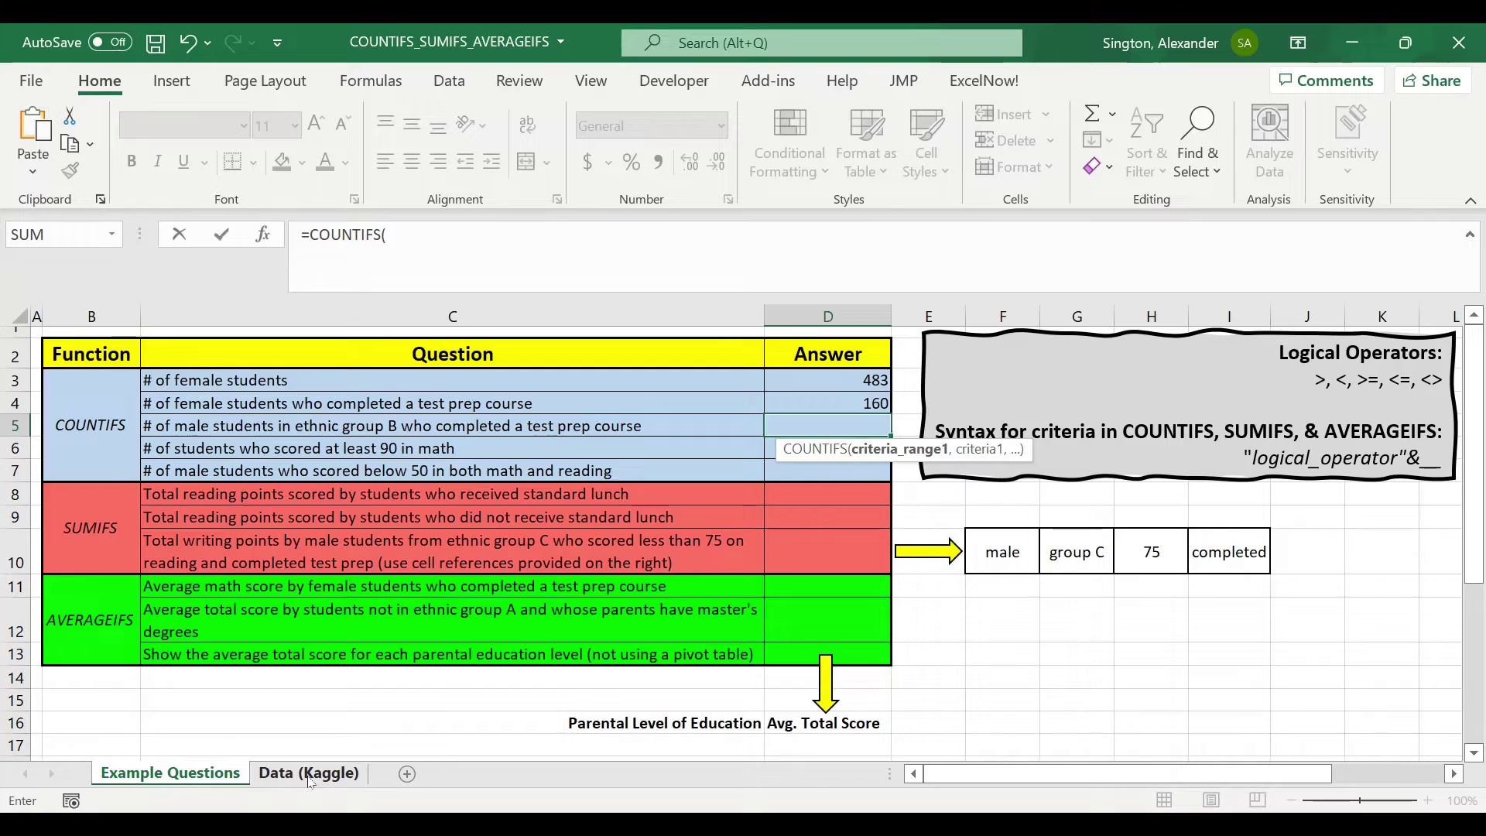
pyautogui.click(309, 773)
pyautogui.click(70, 407)
pyautogui.hotkey('ctrl', 'space')
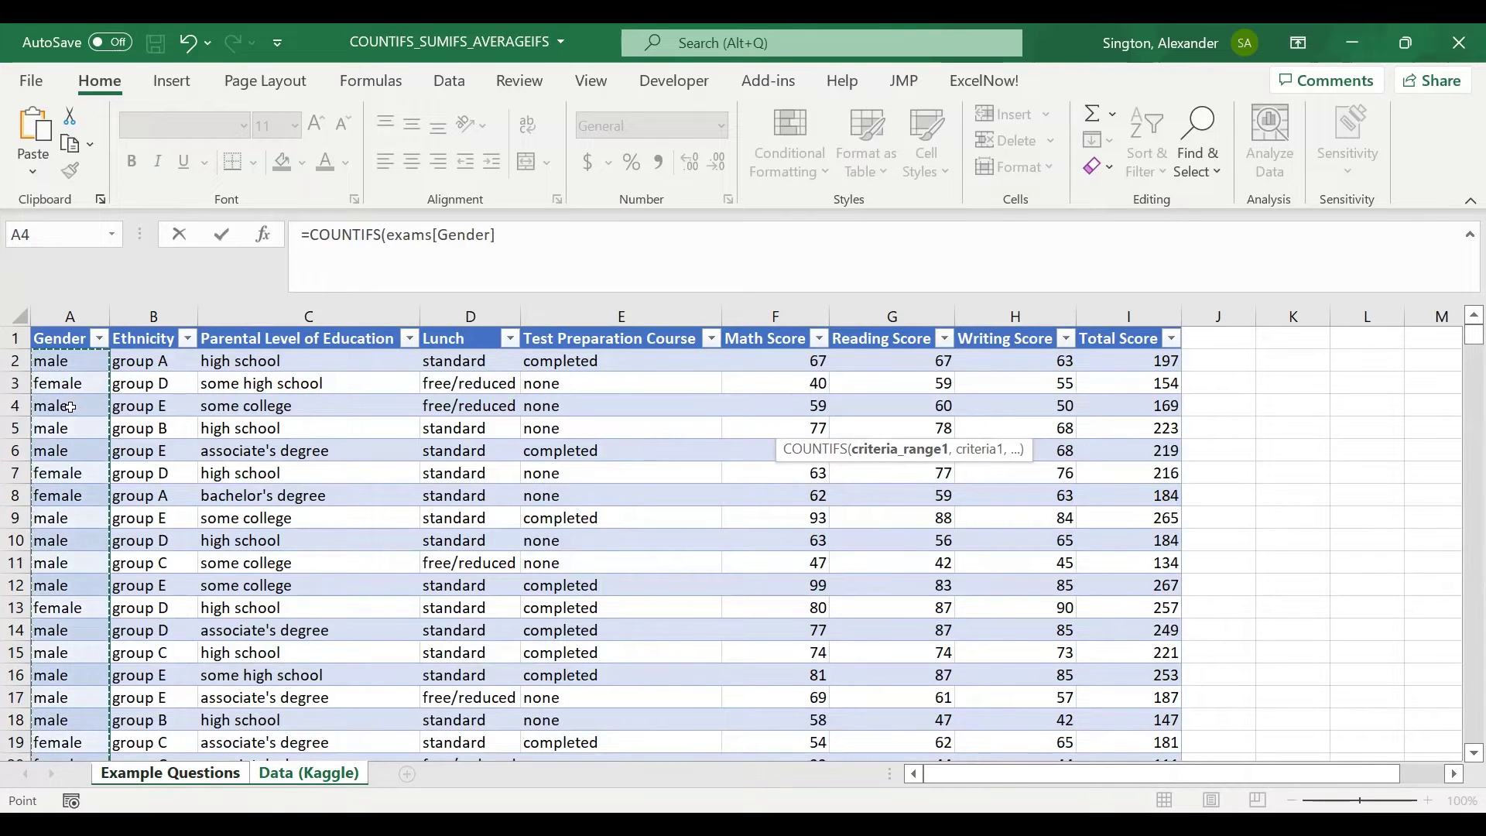
pyautogui.write(',"mal')
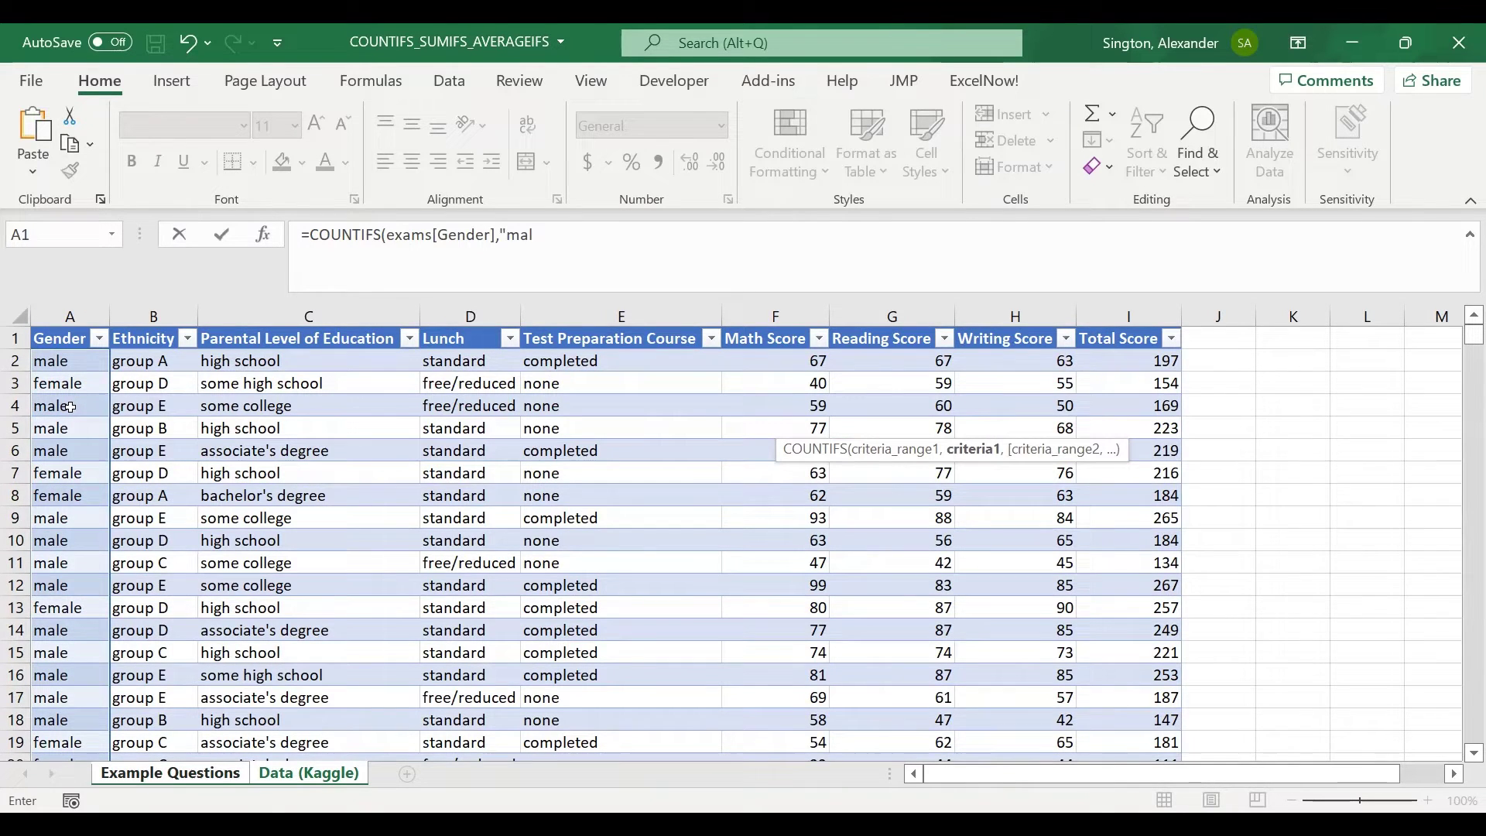
pyautogui.write('e",')
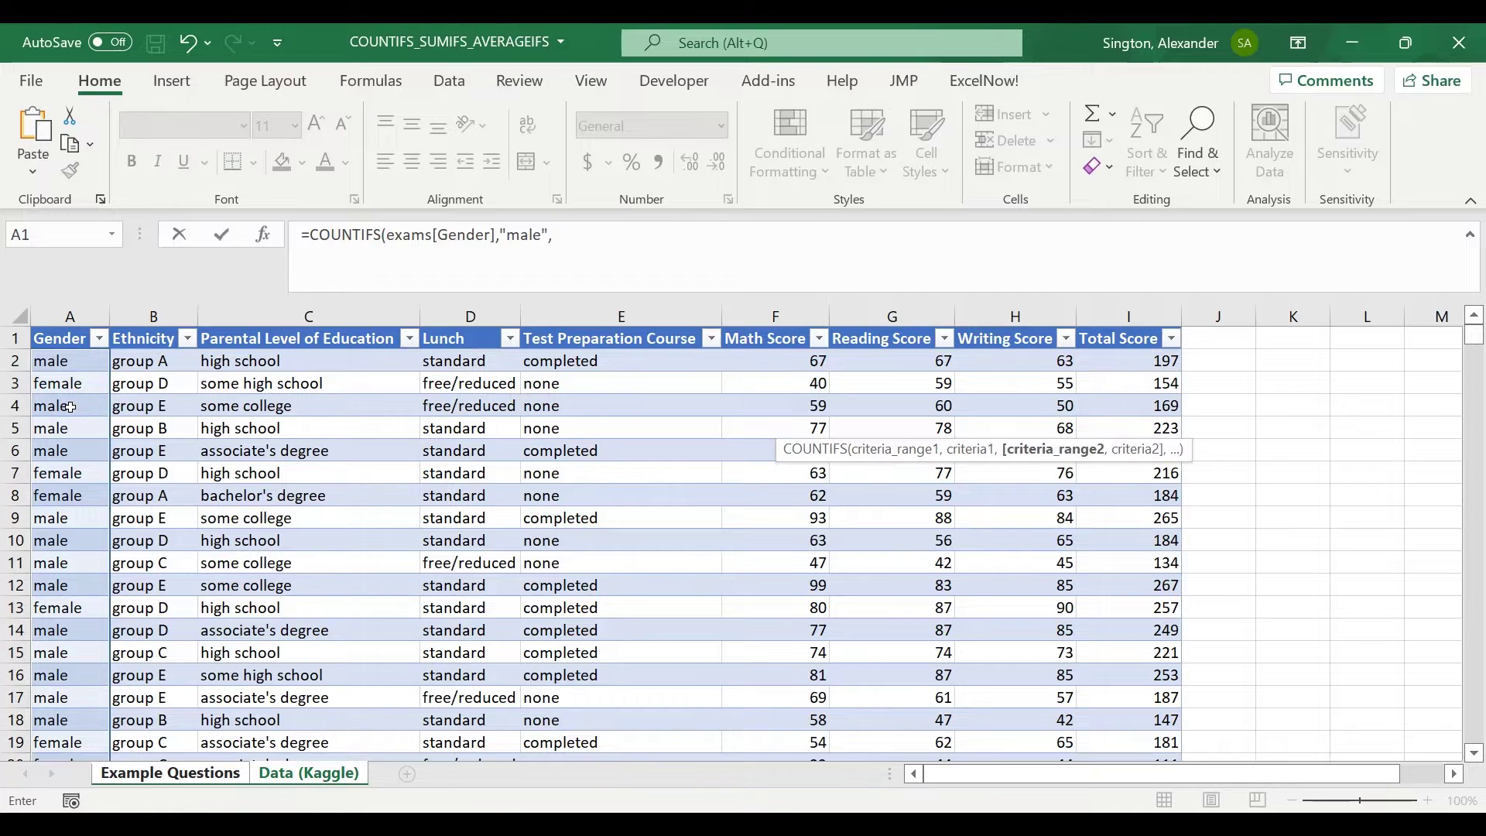
# Add exams[Ethnicity] with the criterion "group B" as the second condition of the D5 formula.
pyautogui.click(169, 409)
pyautogui.hotkey('ctrl', 'space')
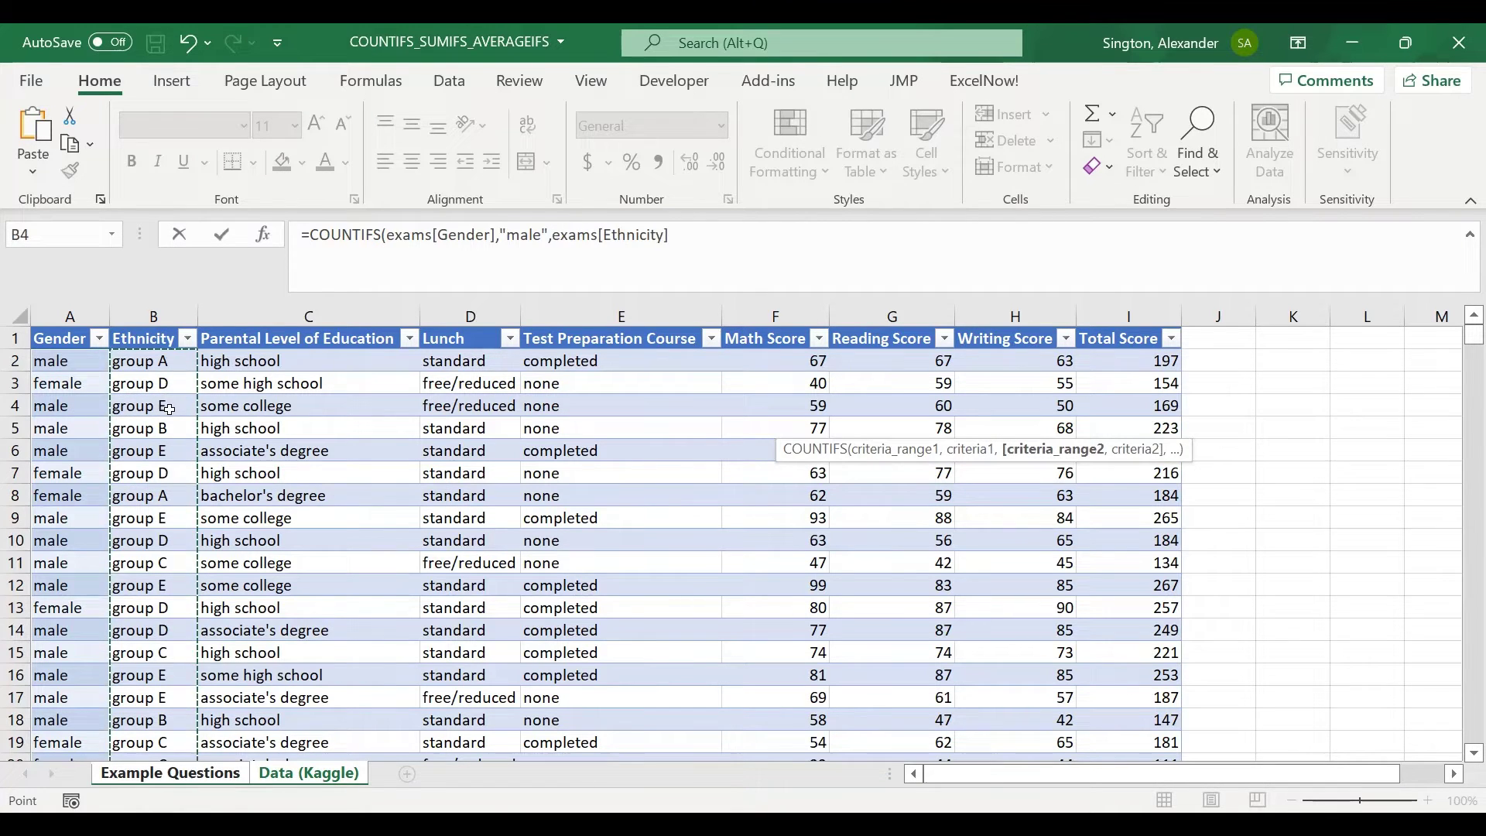
pyautogui.write(',"group B')
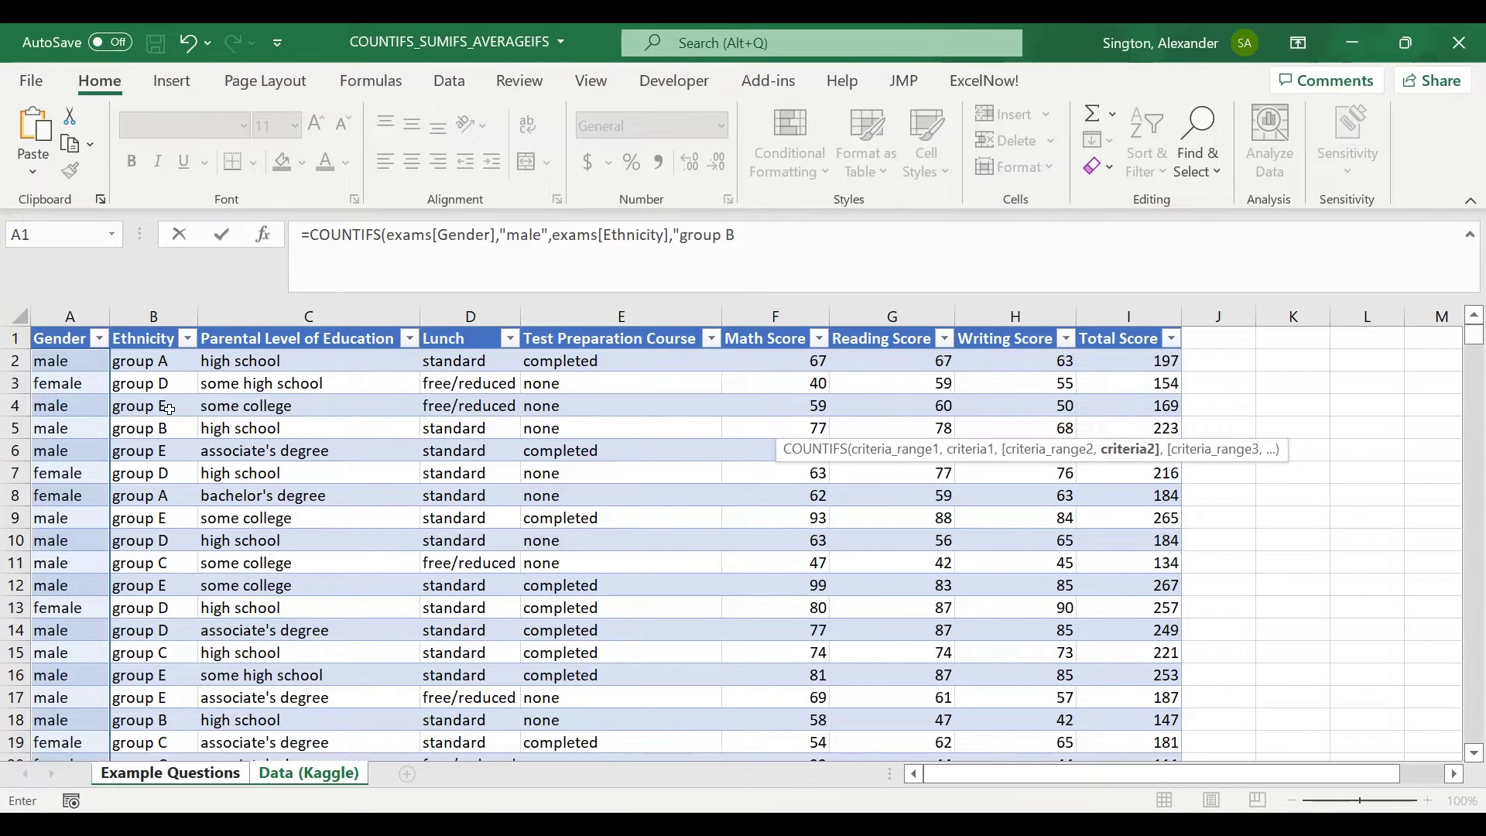
pyautogui.write('",')
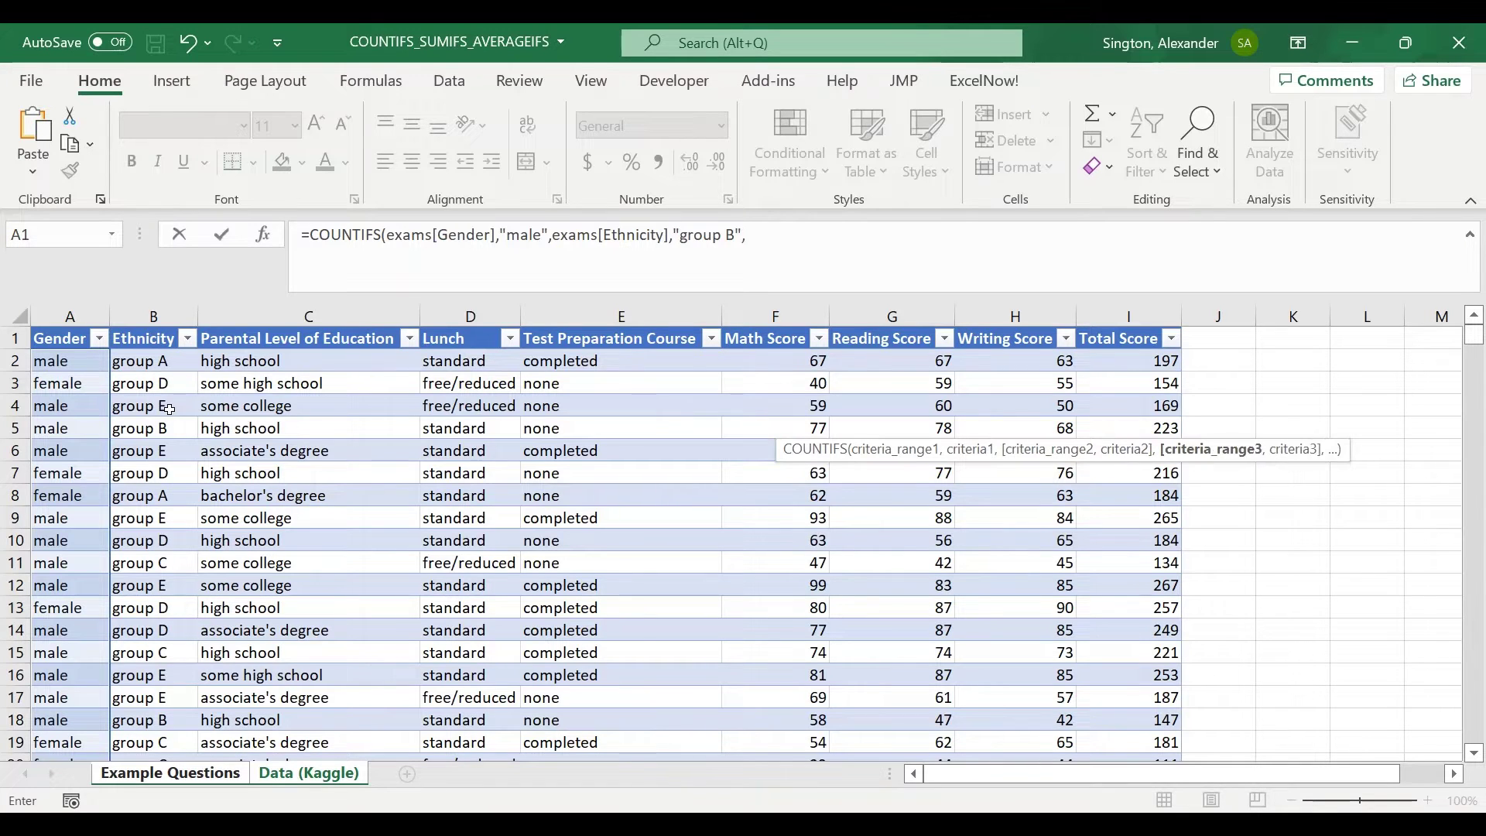
# Add exams[Test Preparation Course] with the criterion "completed" as the third condition and enter the D5 formula.
pyautogui.click(616, 403)
pyautogui.hotkey('ctrl', 'space')
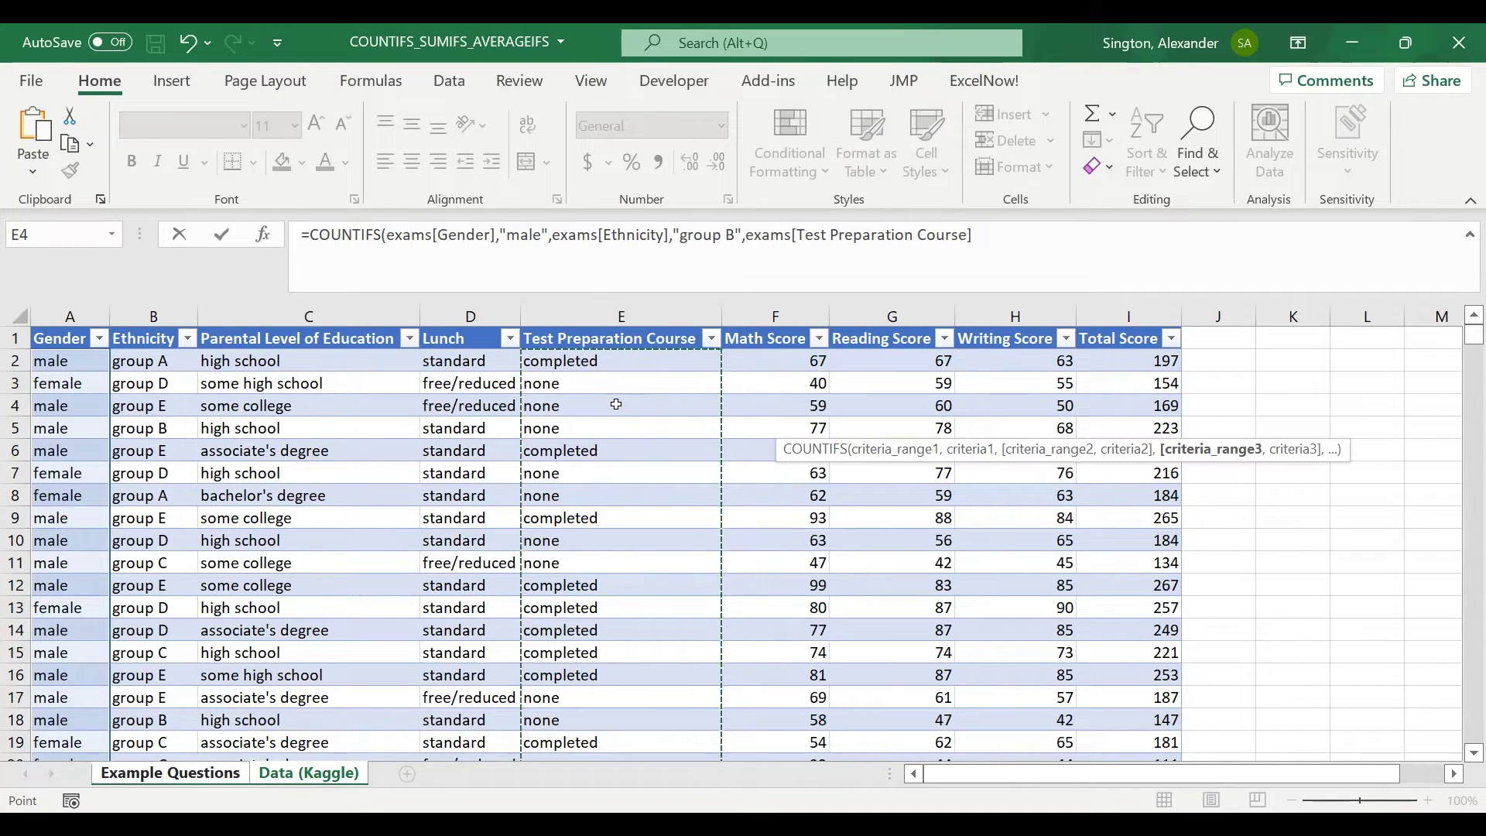
pyautogui.write(',"com')
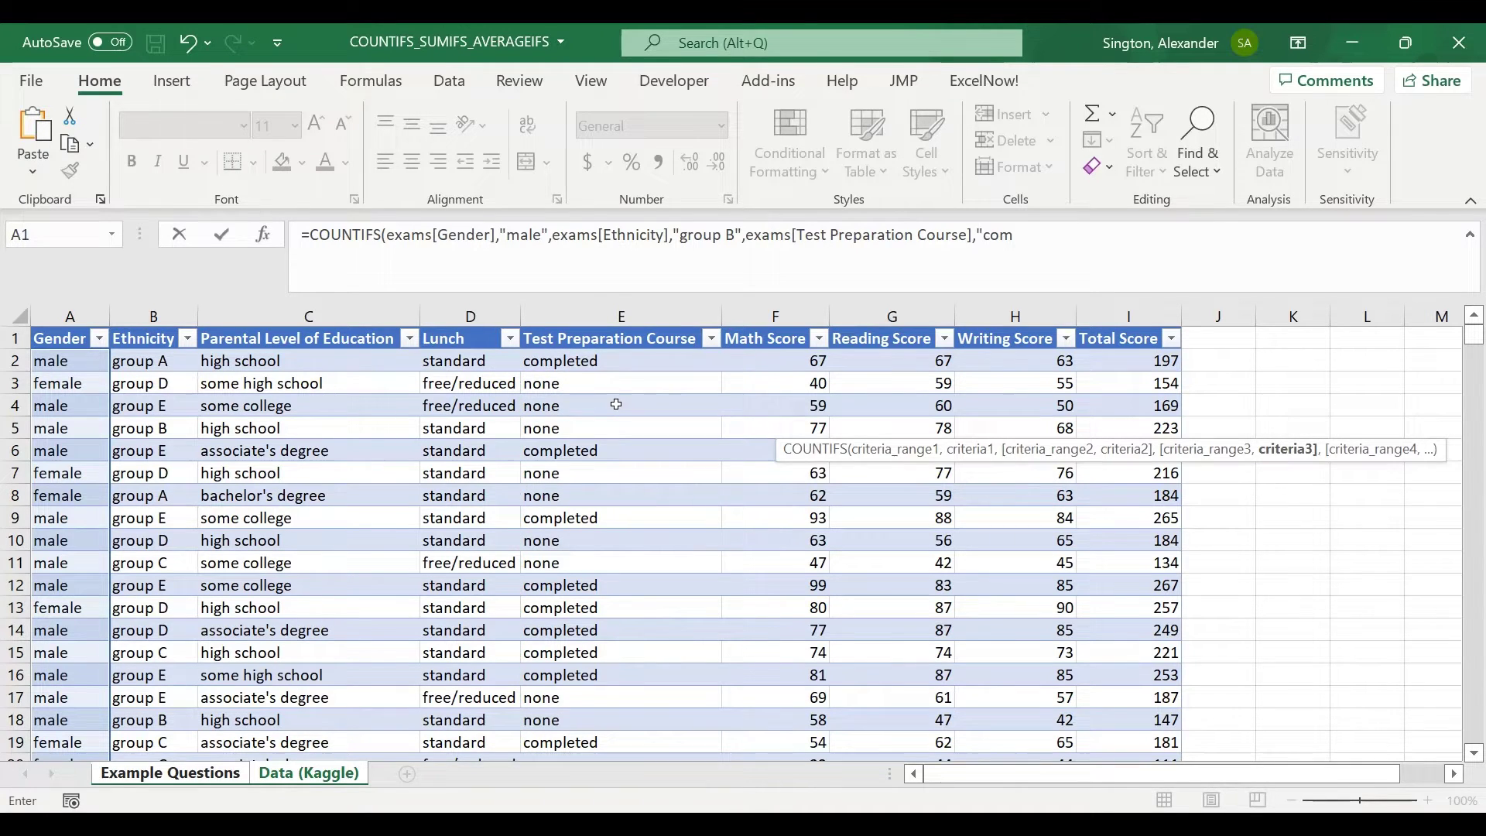
pyautogui.write('pleted")')
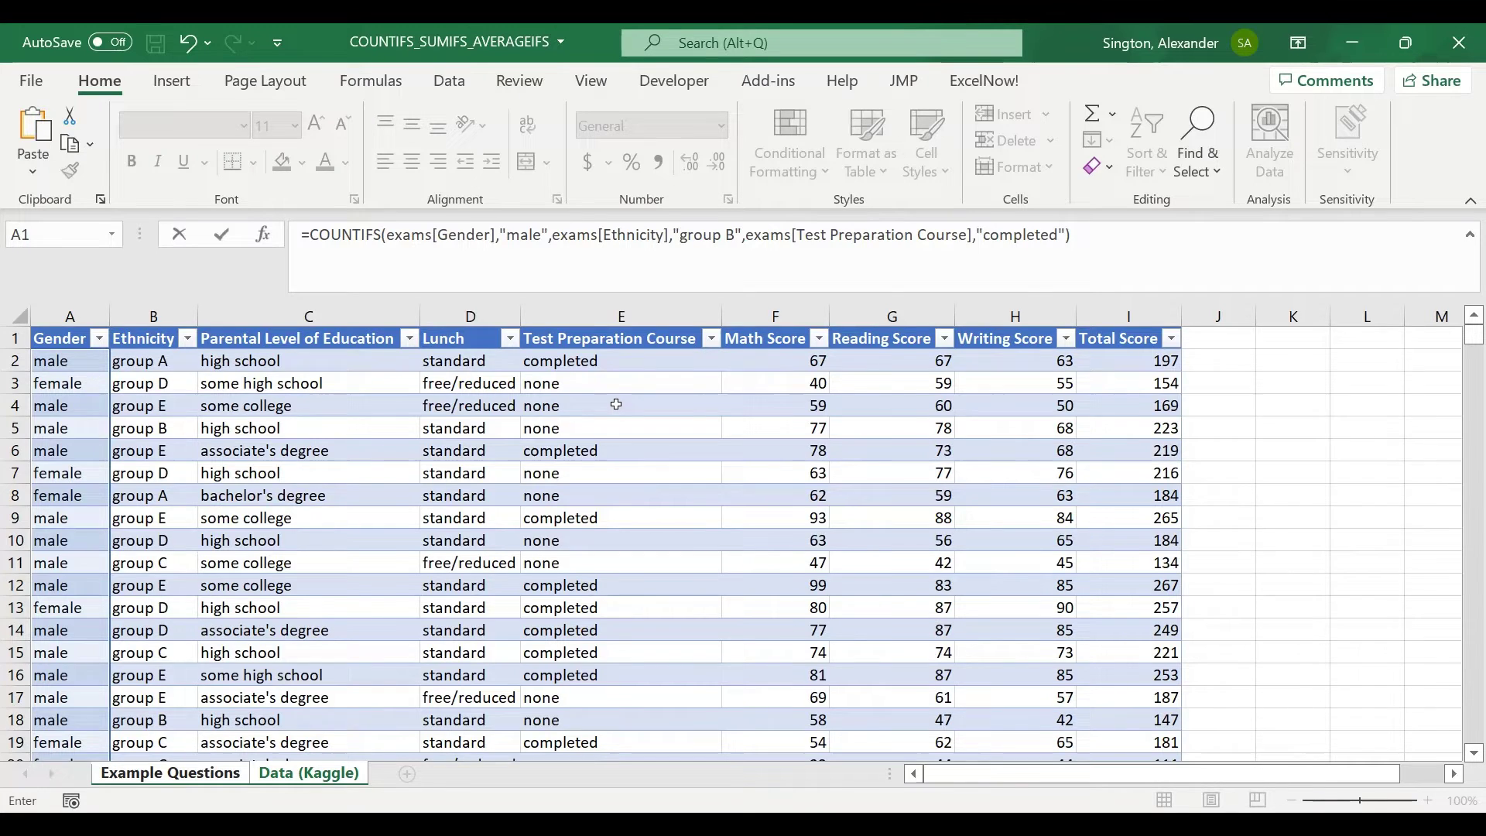
pyautogui.press('Return')
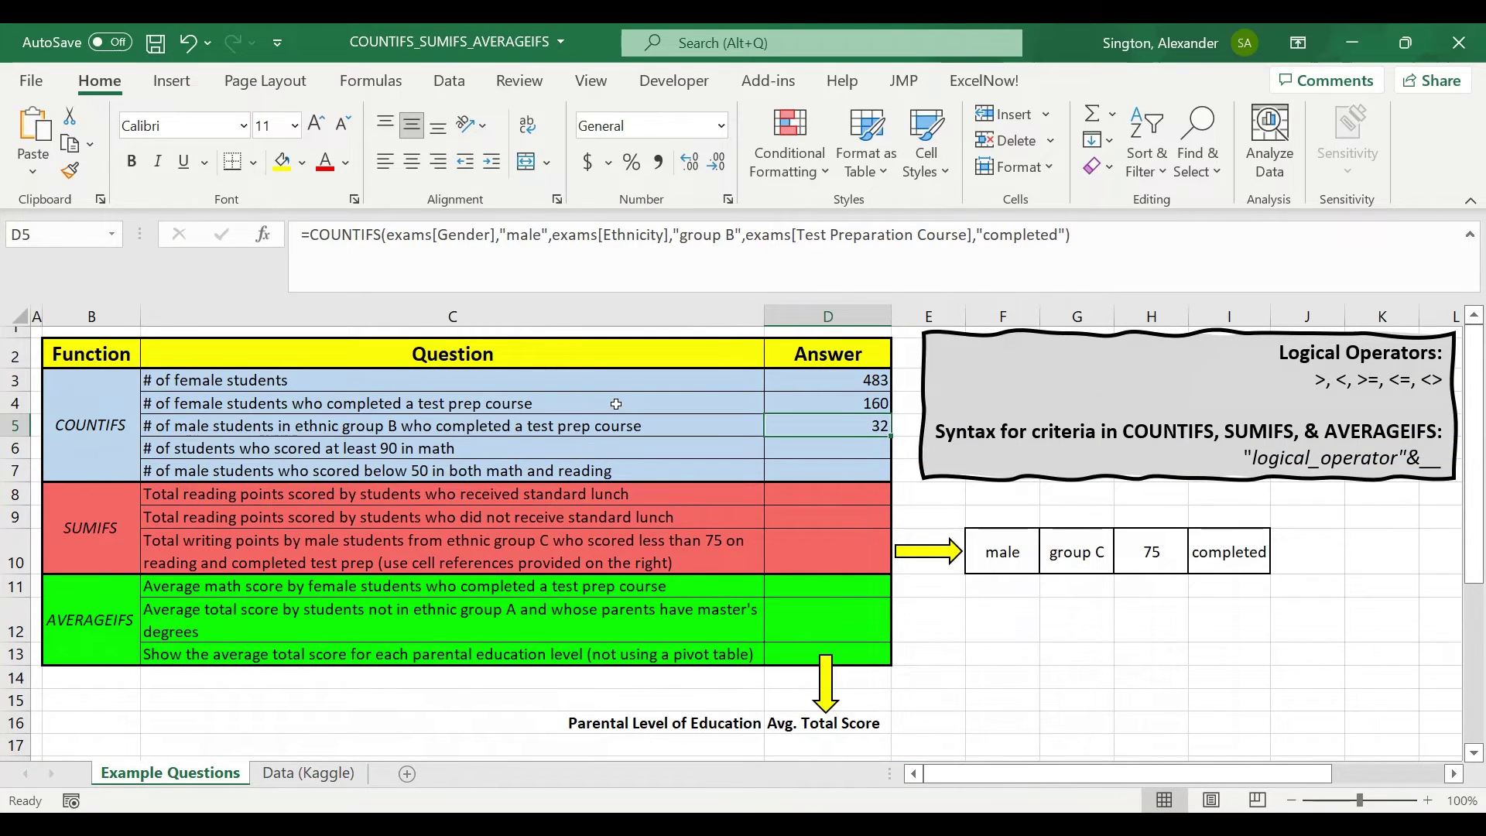
pyautogui.click(825, 447)
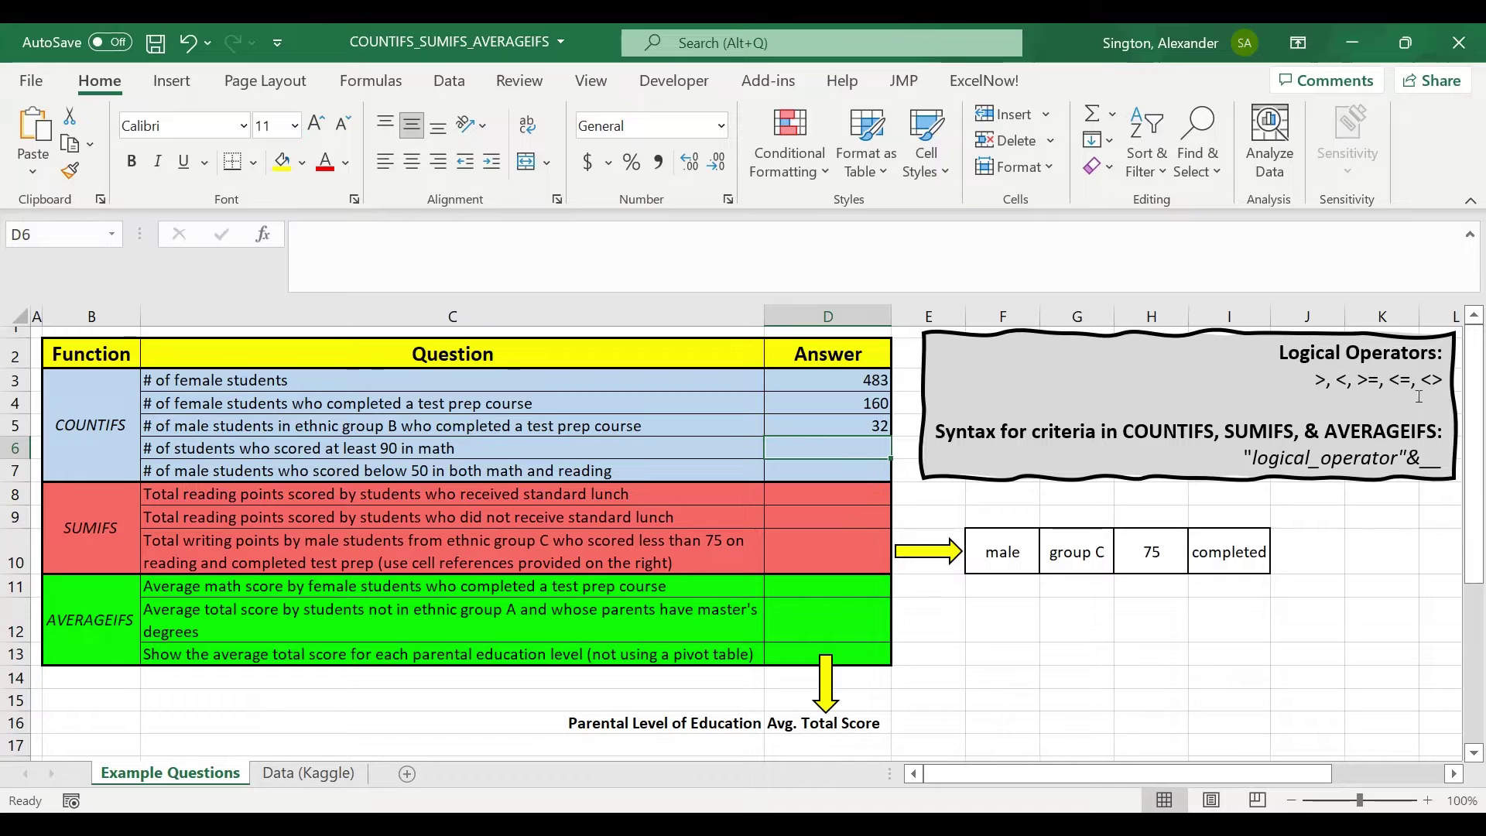
pyautogui.moveTo(1253, 457); pyautogui.dragTo(1422, 469)
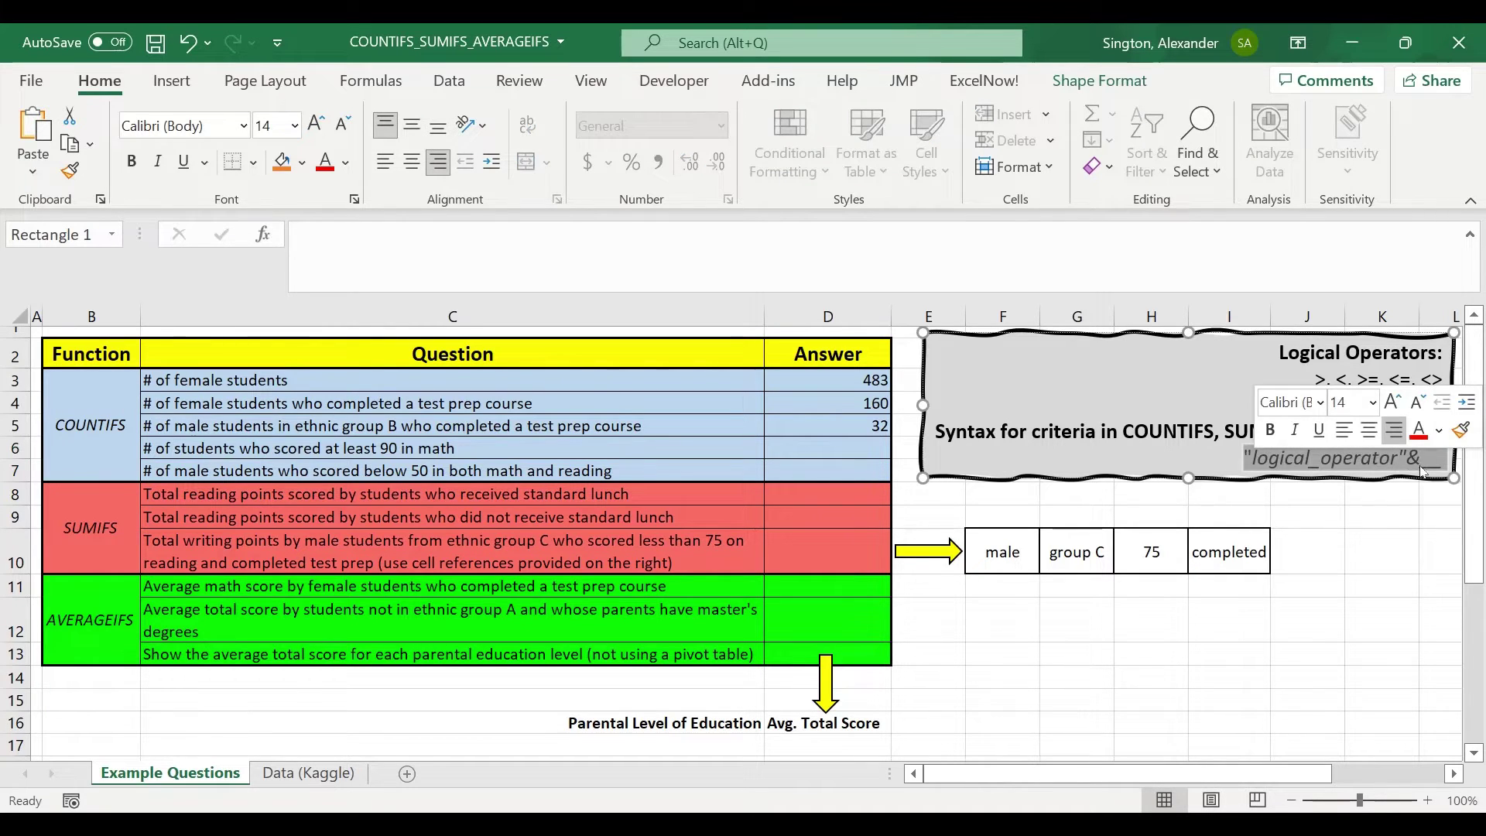
pyautogui.click(1367, 514)
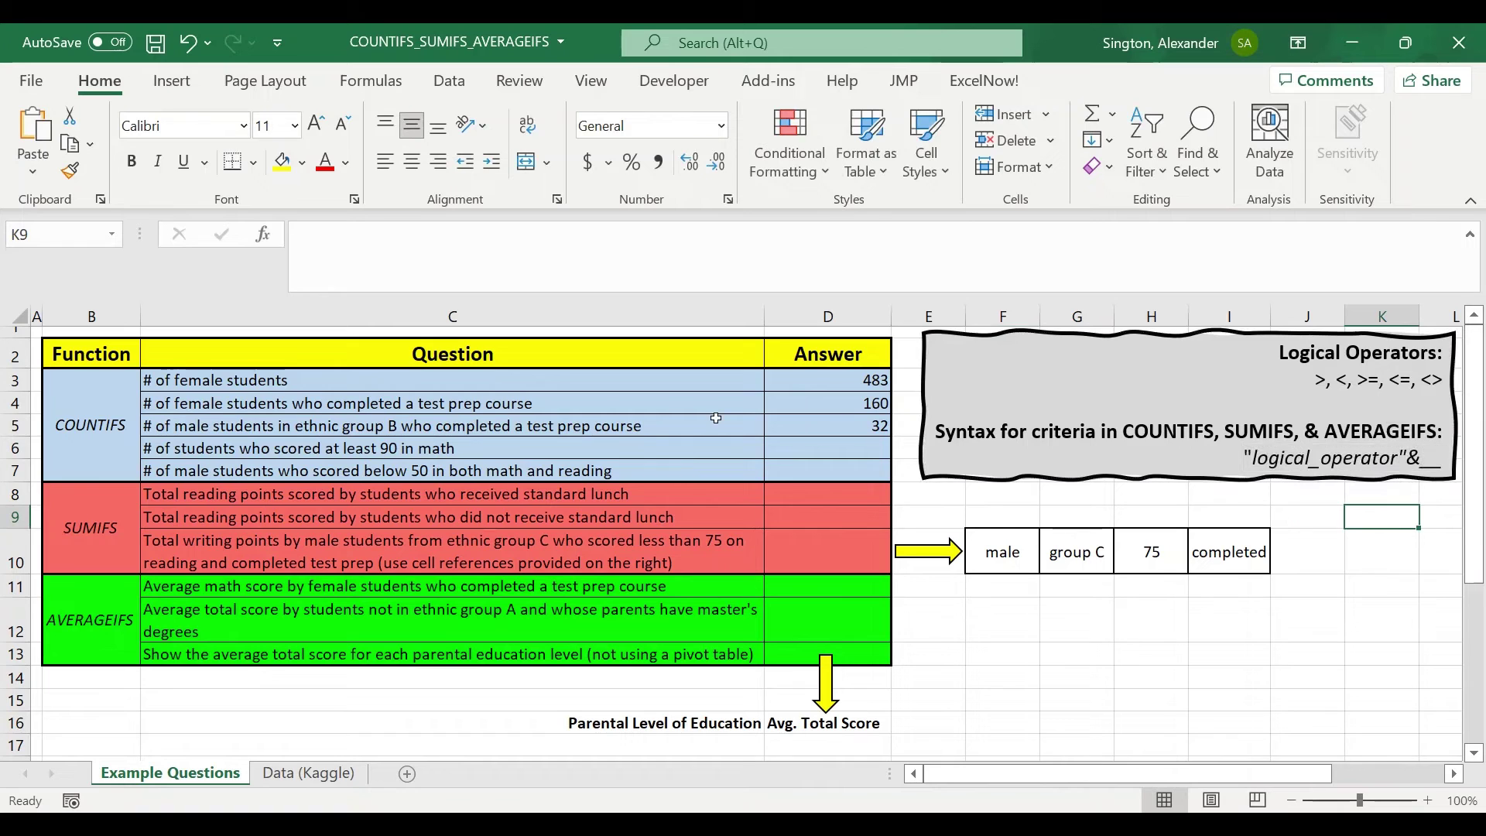
pyautogui.click(276, 449)
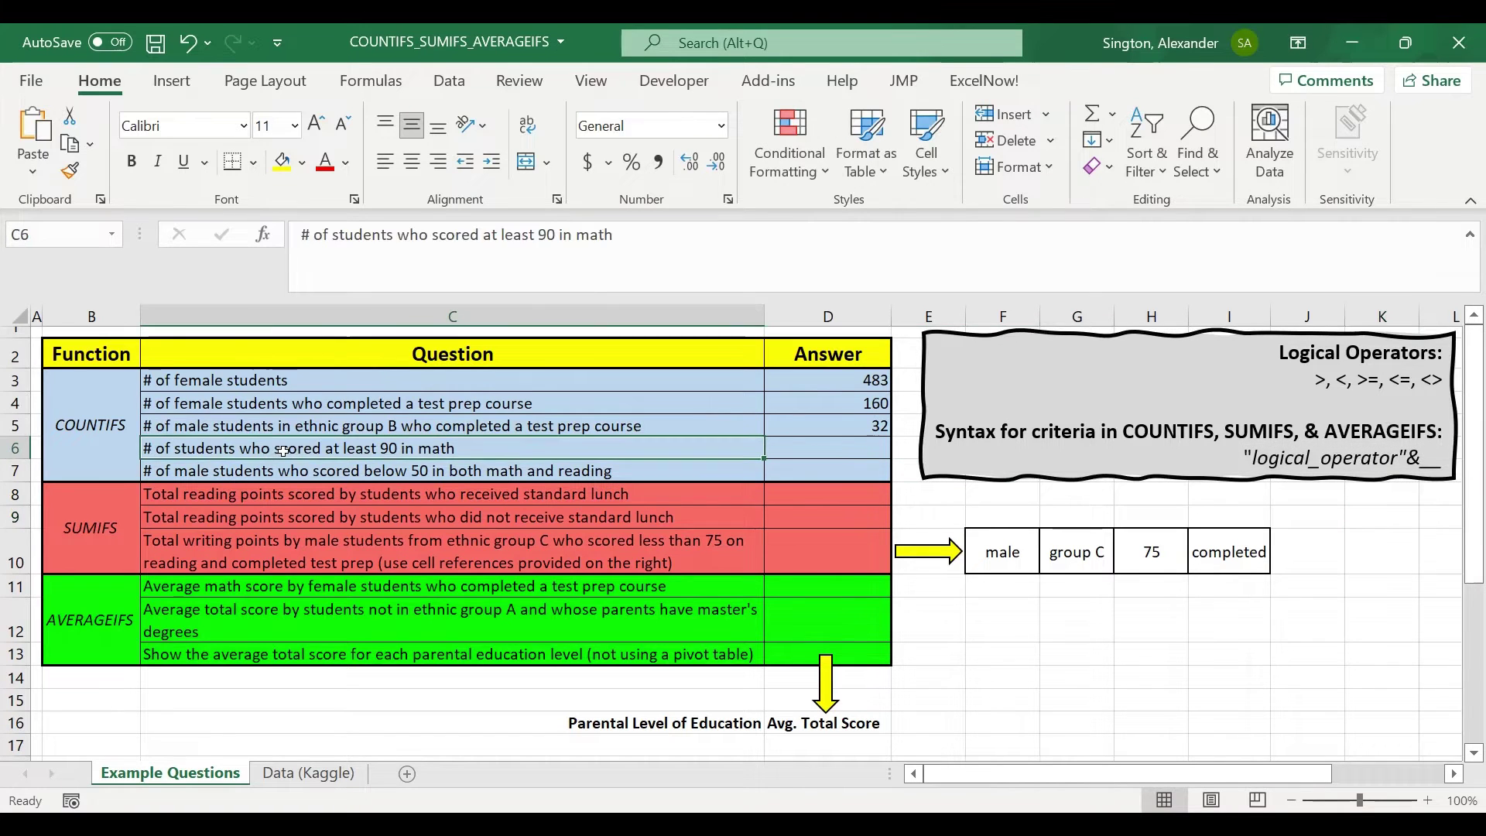
# Start a COUNTIFS formula in D6 with exams[Math Score] as the first criteria range.
pyautogui.click(800, 448)
pyautogui.write('=countifs')
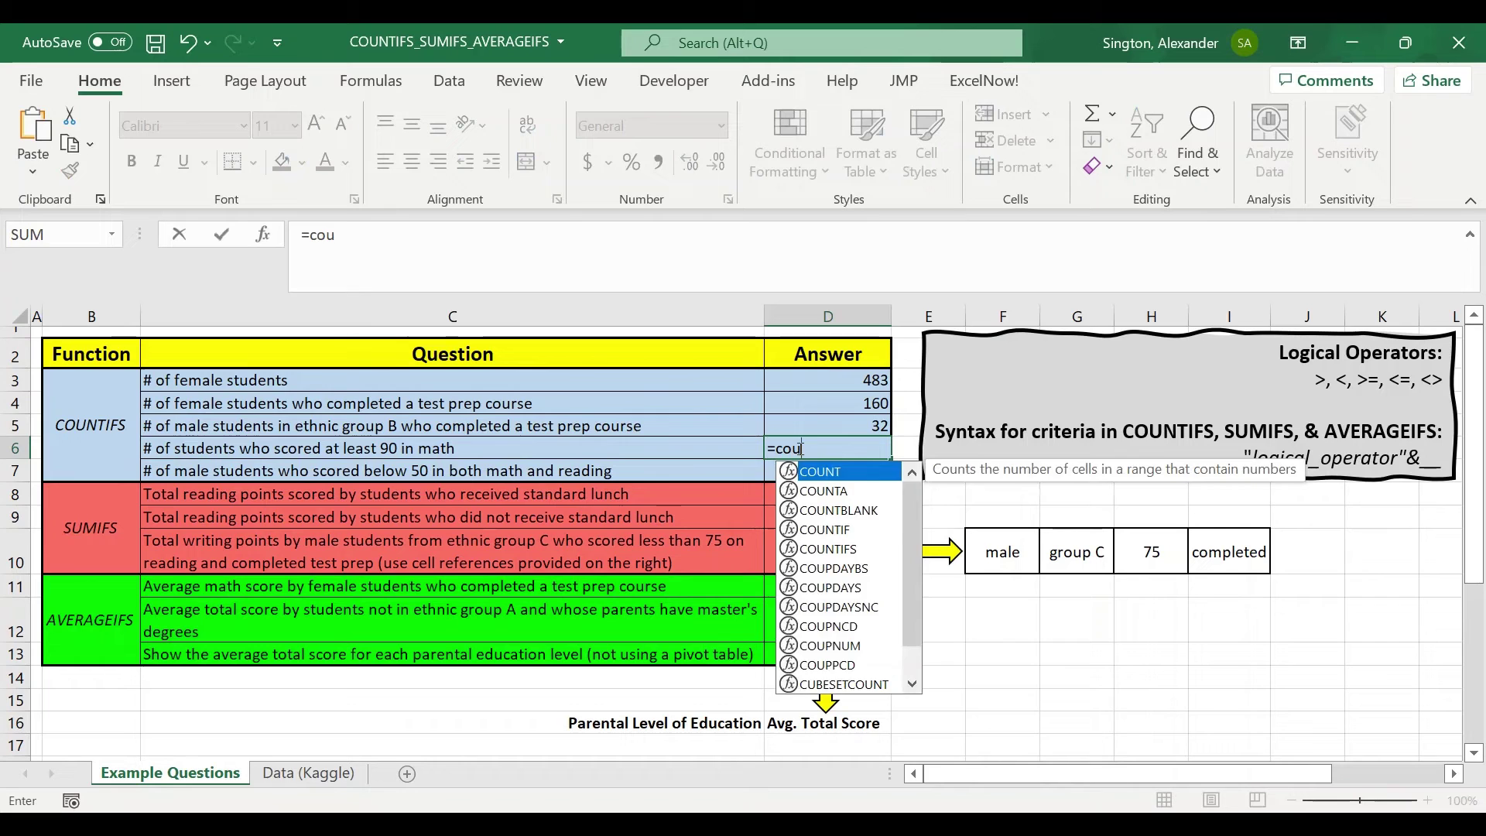
pyautogui.press('Tab')
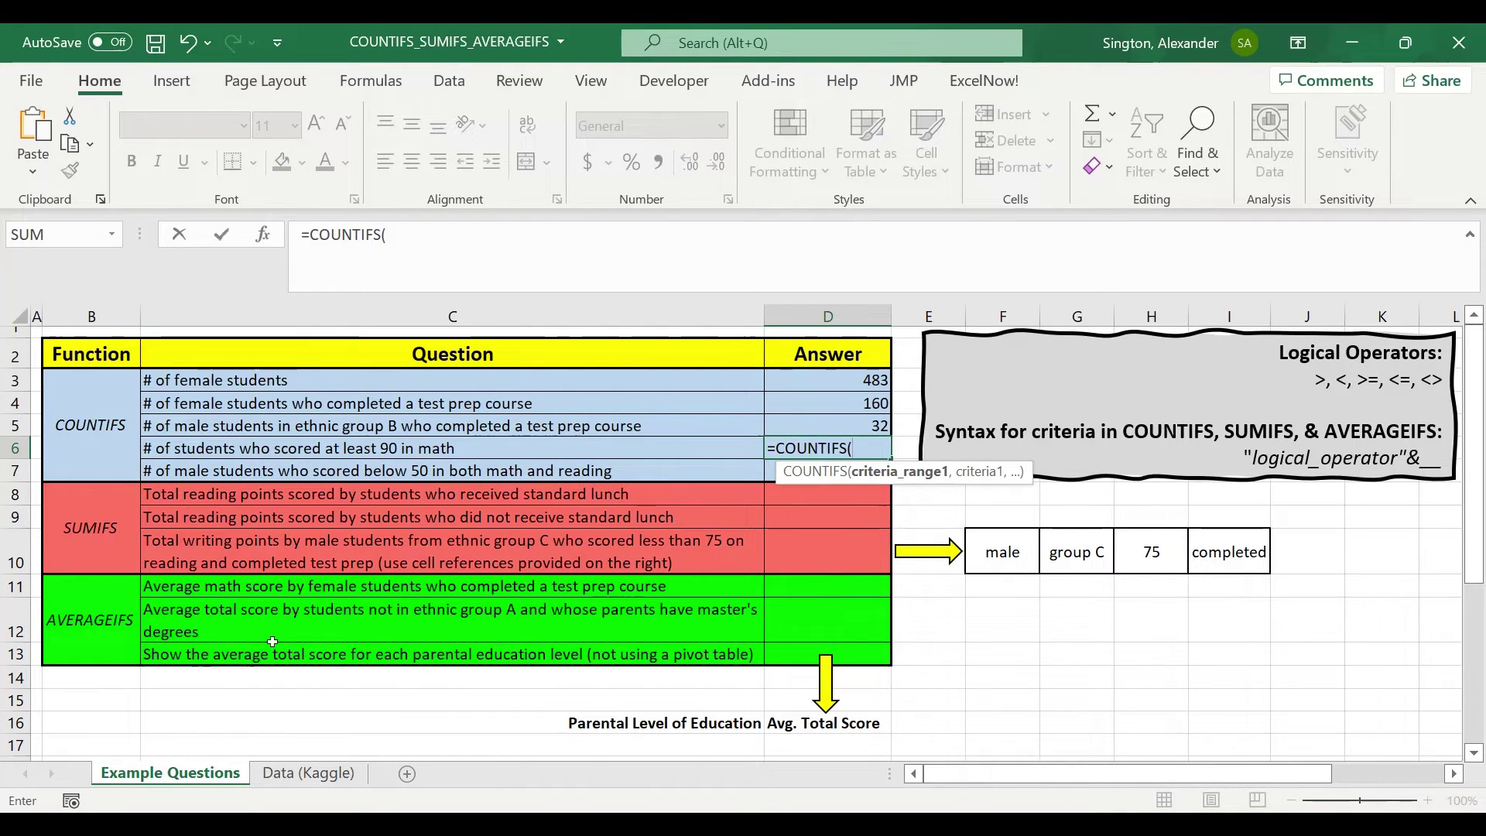
pyautogui.click(306, 776)
pyautogui.click(774, 404)
pyautogui.hotkey('ctrl', 'space')
pyautogui.write(',')
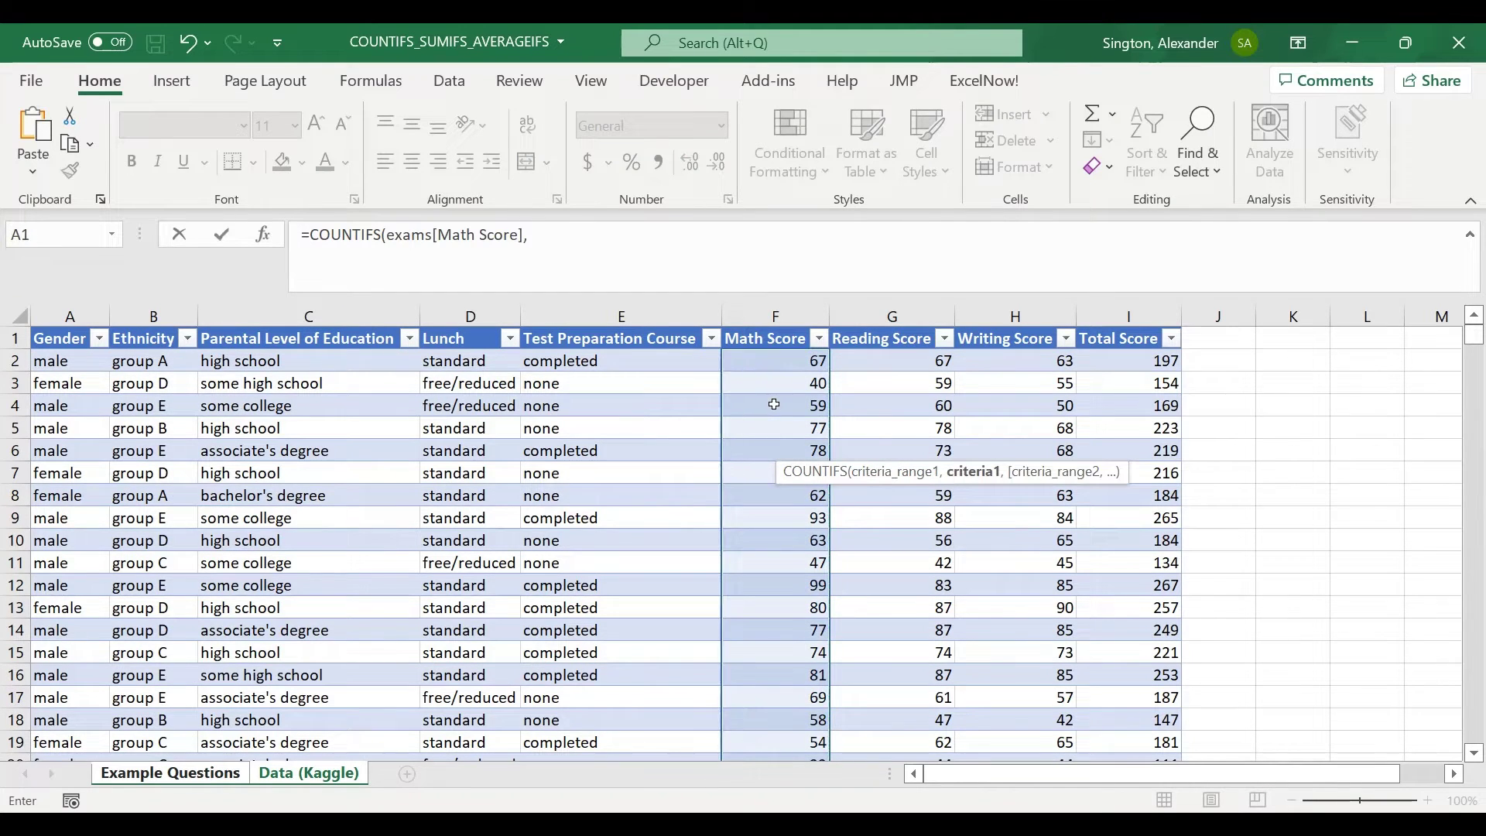
# Complete the D6 formula on the Example Questions sheet with the criterion ">="&90 and enter it.
pyautogui.click(172, 774)
pyautogui.moveTo(675, 234); pyautogui.dragTo(529, 236)
pyautogui.press('BackSpace')
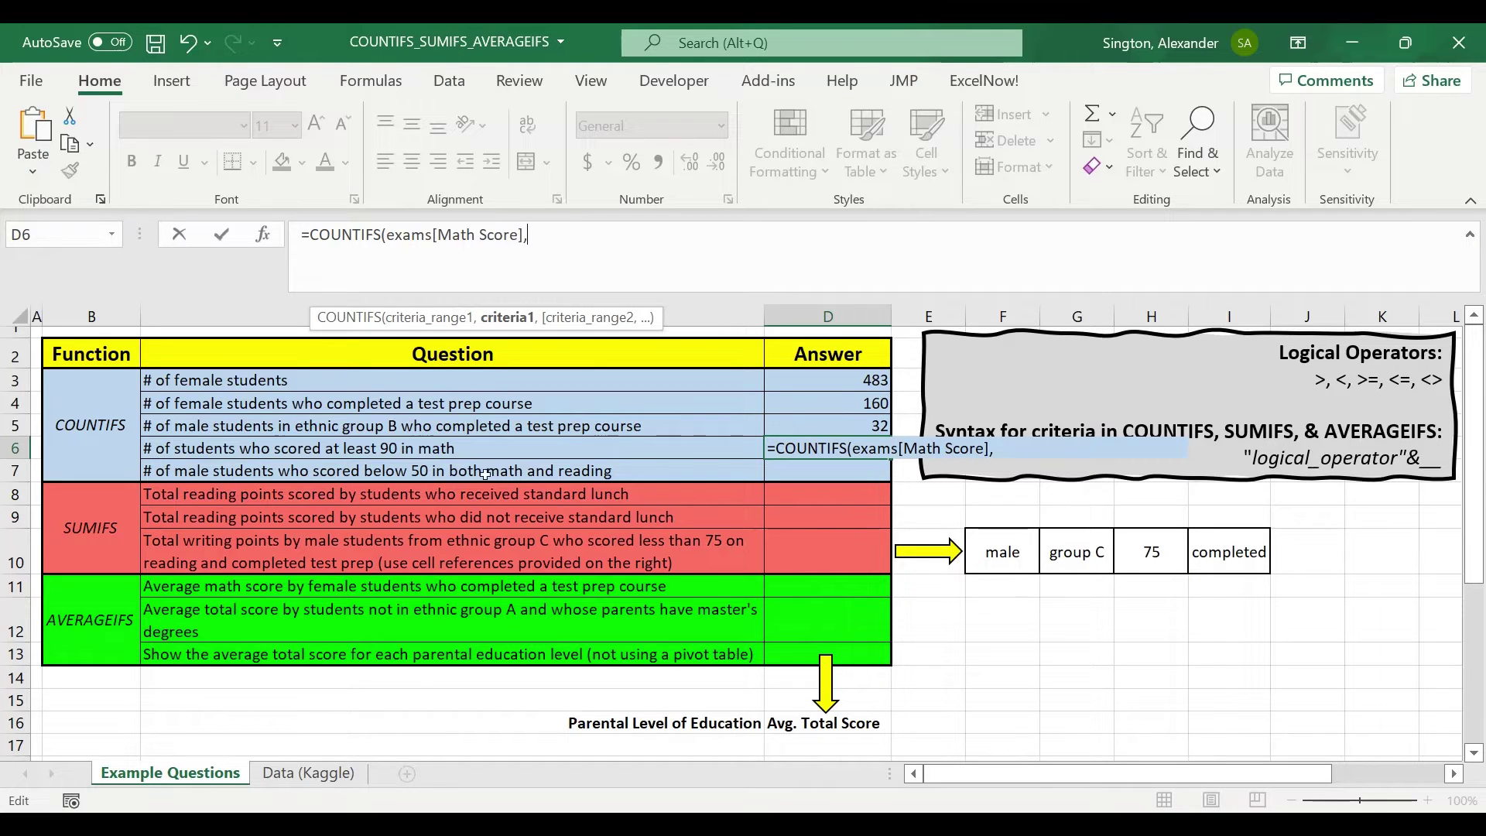
pyautogui.write('">=')
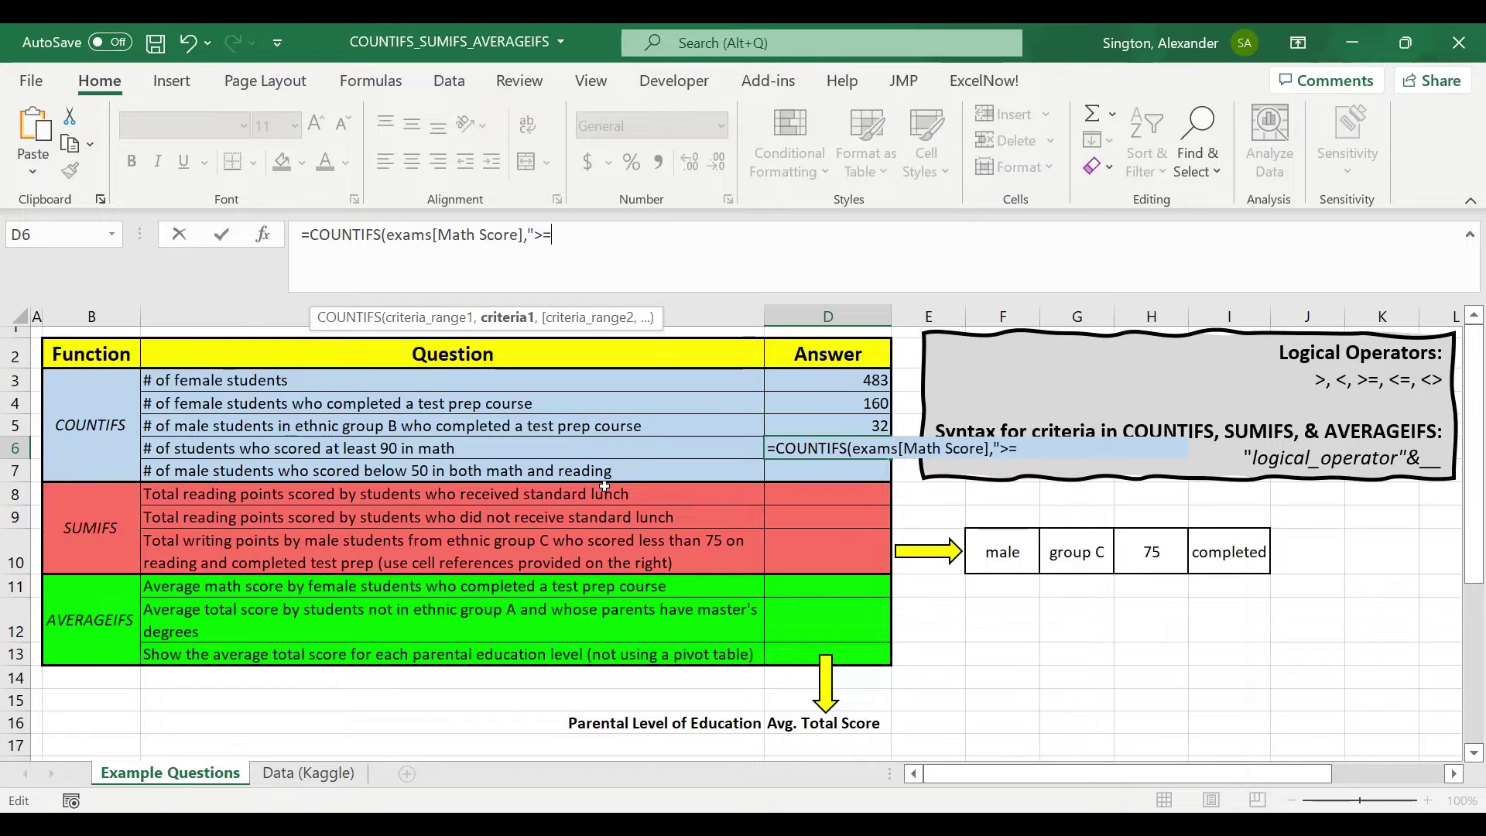
pyautogui.write('"')
pyautogui.write('&')
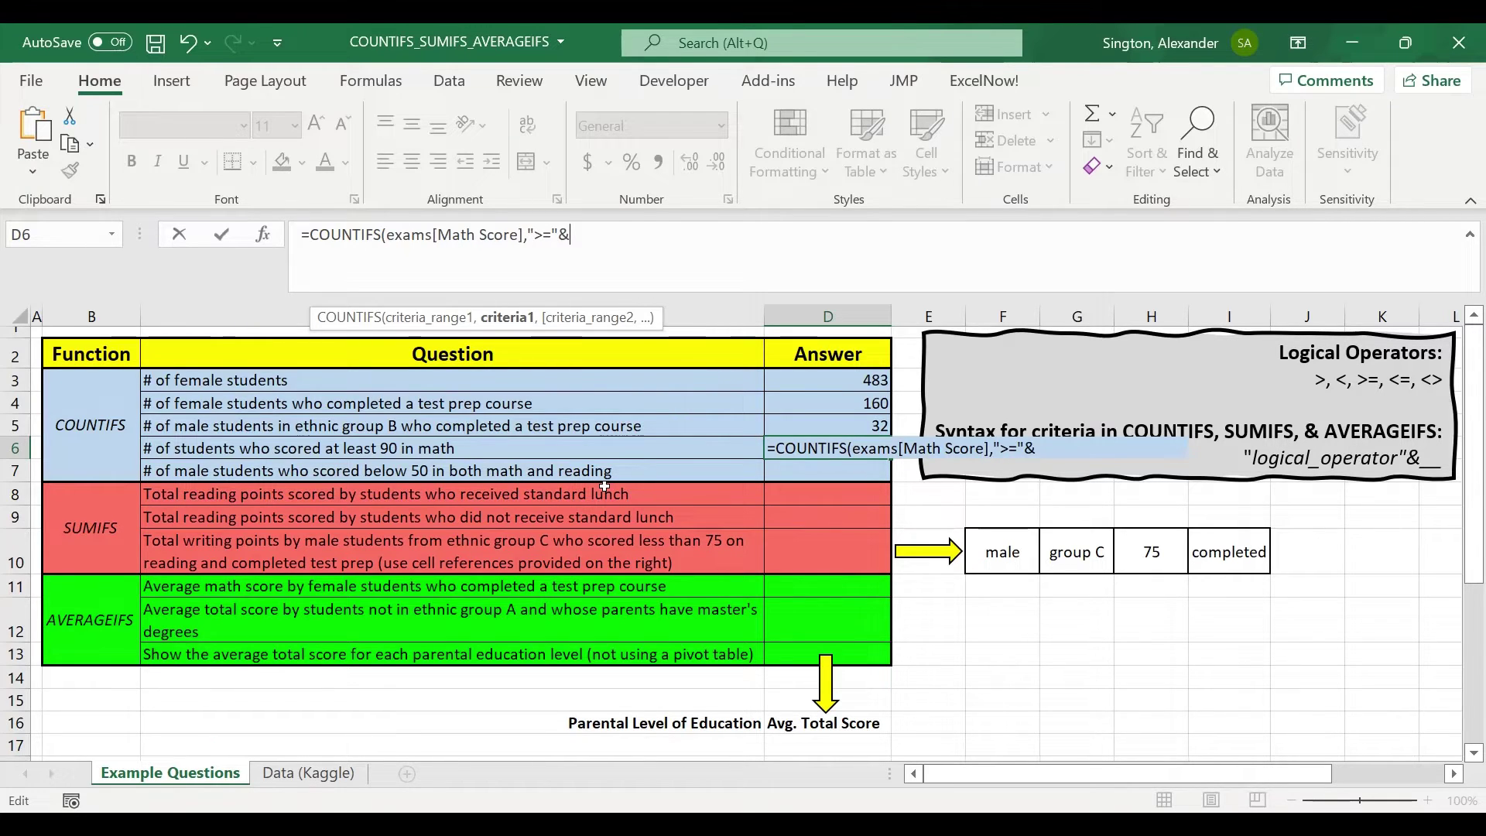
pyautogui.write('90')
pyautogui.moveTo(576, 240); pyautogui.dragTo(570, 237)
pyautogui.click(597, 238)
pyautogui.write(')')
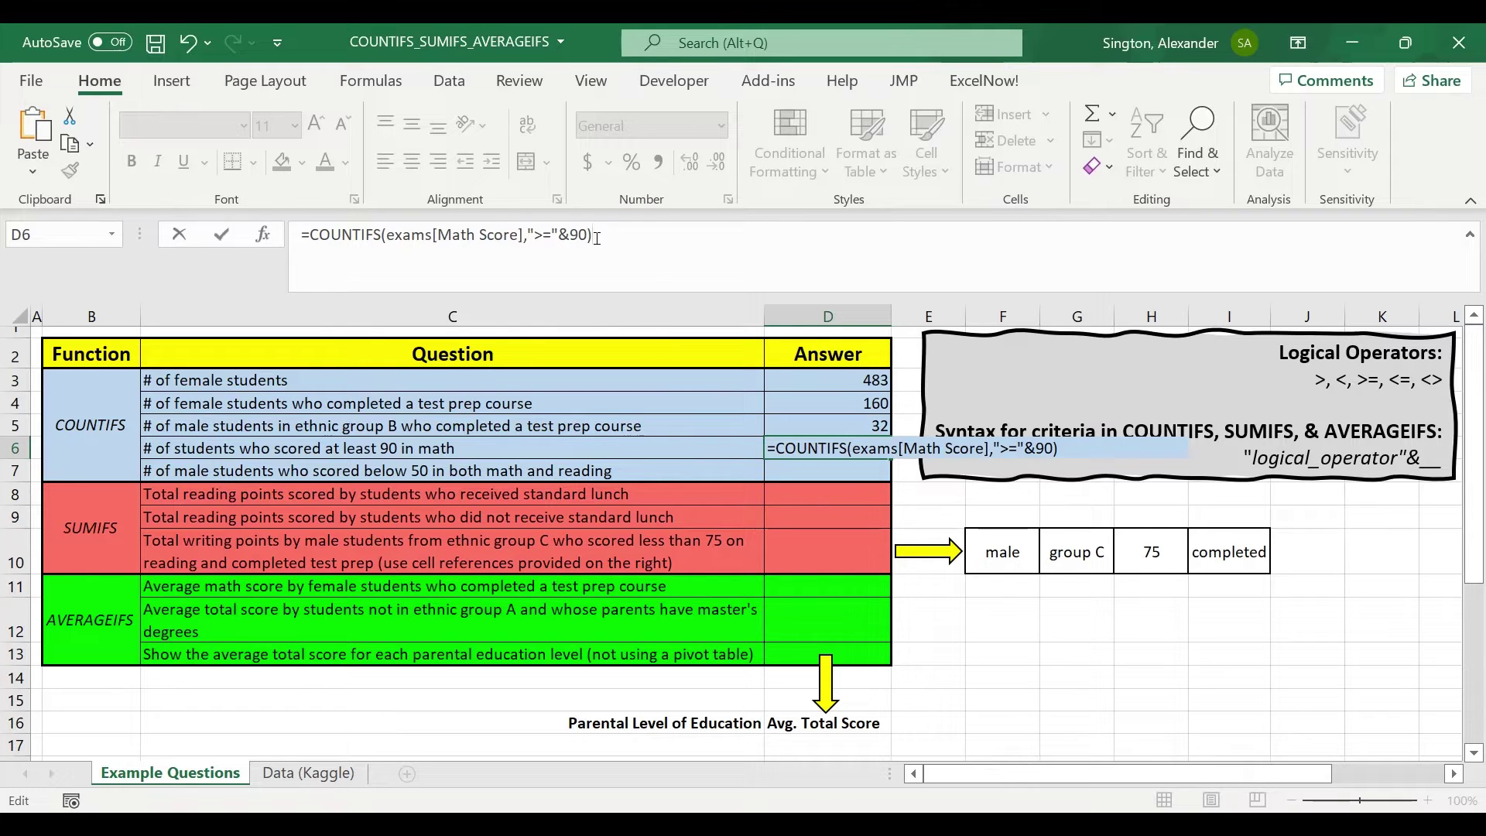
pyautogui.hotkey('ctrl', 'Return')
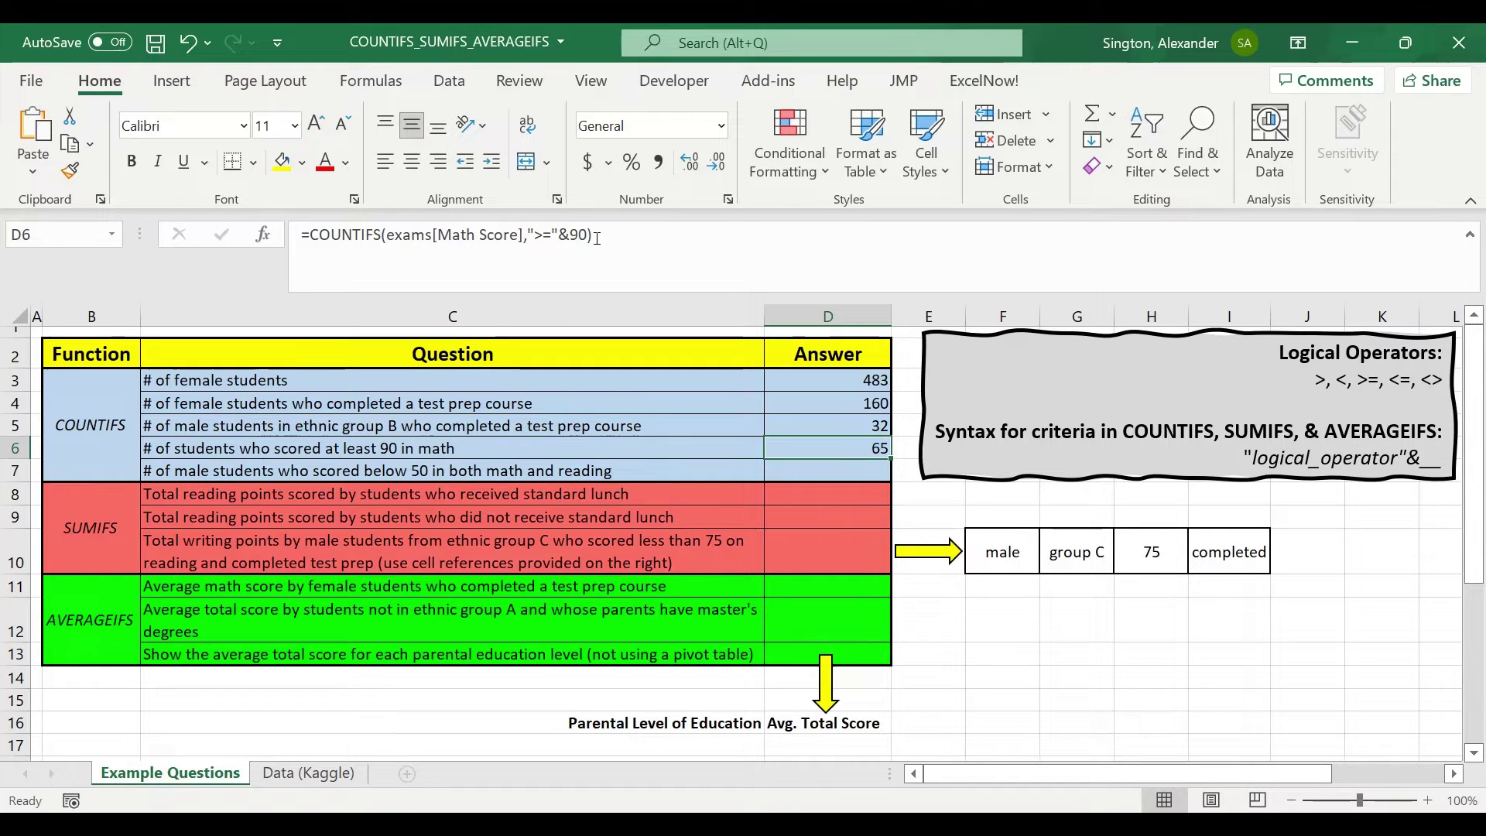
# Start a COUNTIFS formula in D7 with exams[Gender] as the first range and "male" as its criterion.
pyautogui.click(846, 479)
pyautogui.write('=countifs')
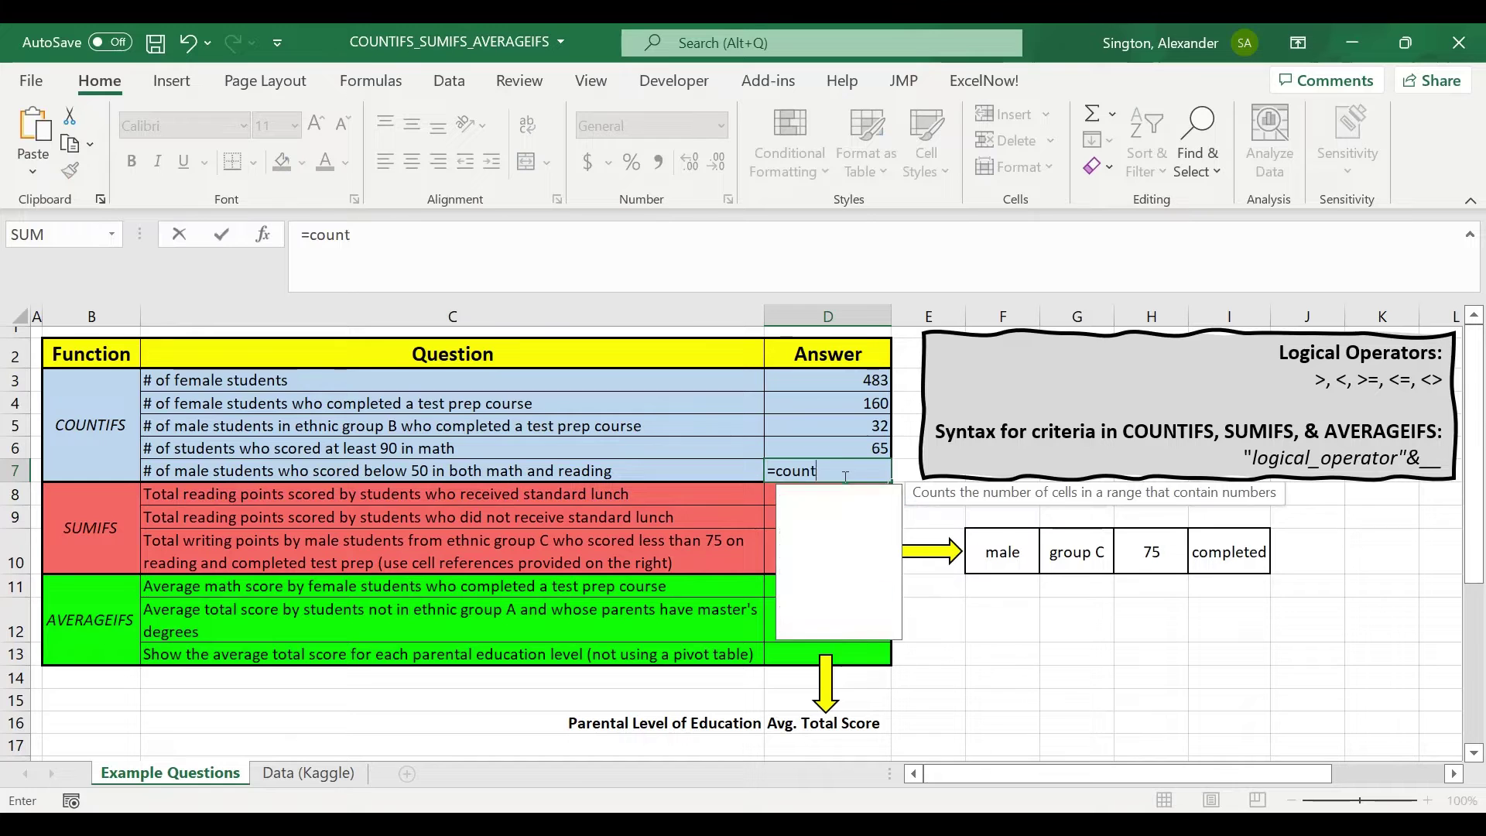
pyautogui.press('Tab')
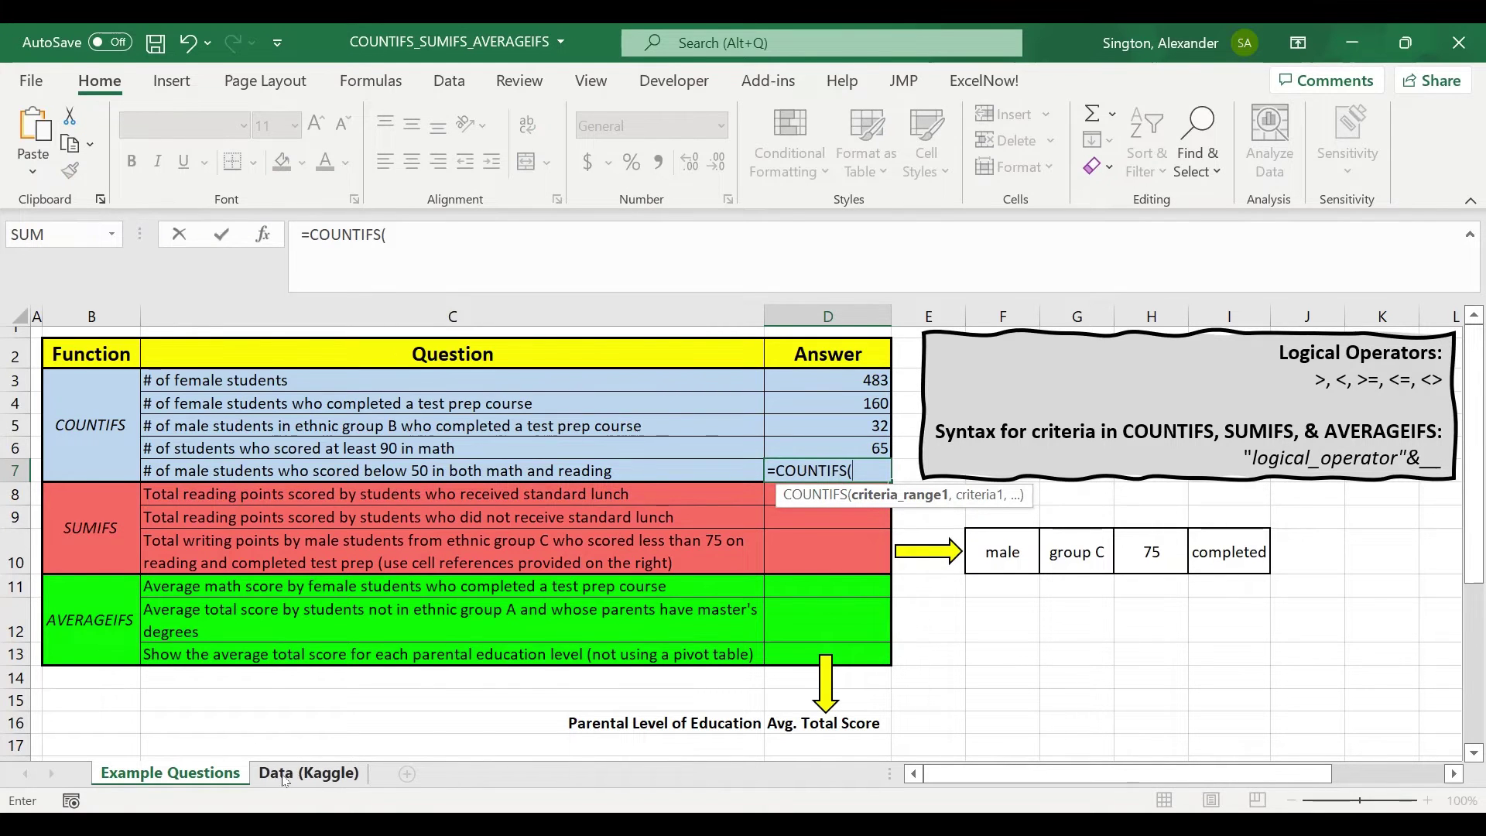
pyautogui.click(308, 773)
pyautogui.click(77, 404)
pyautogui.hotkey('ctrl', 'space')
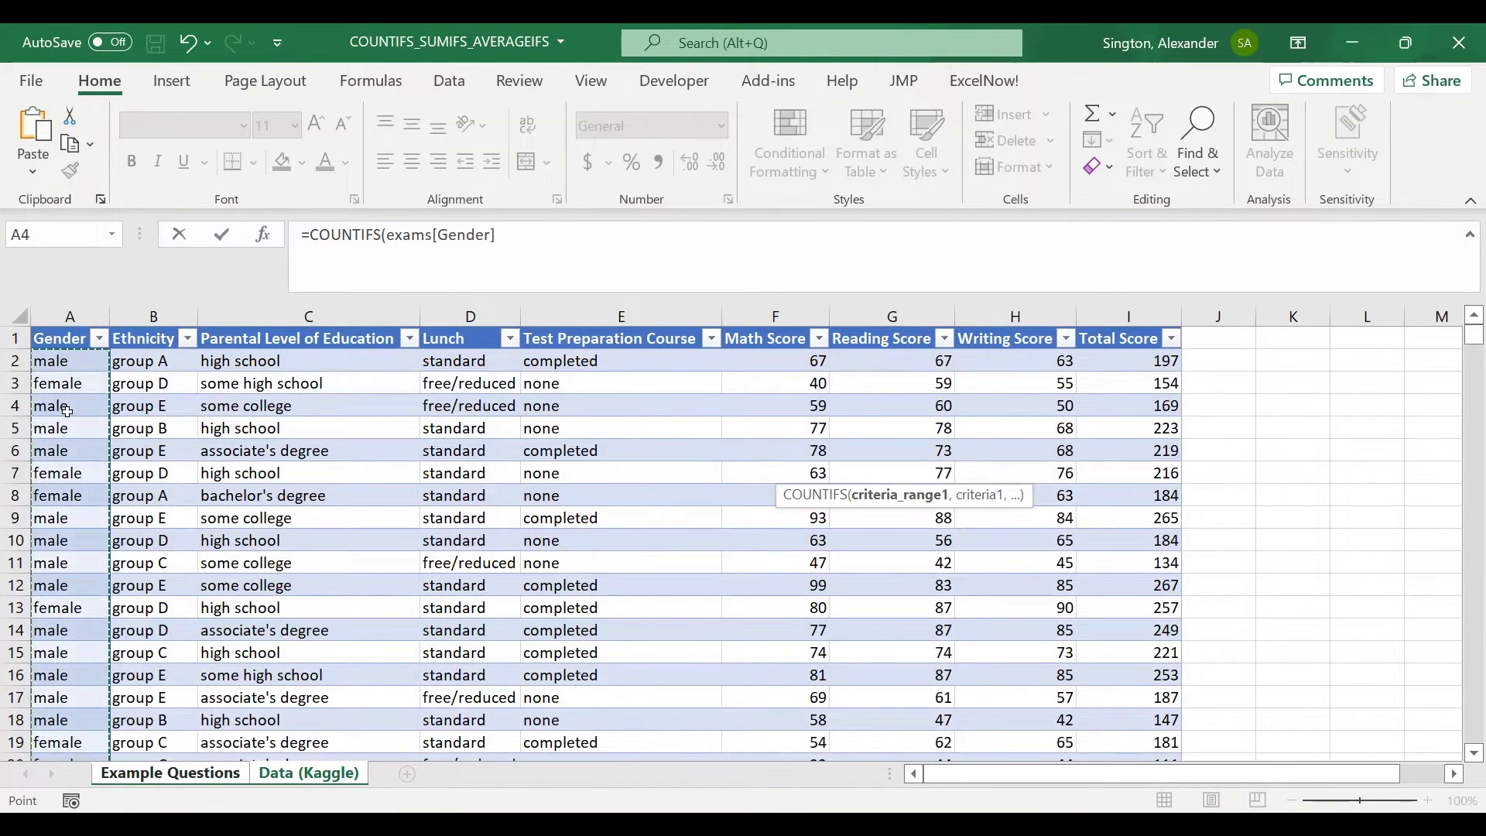
pyautogui.write(',"male",')
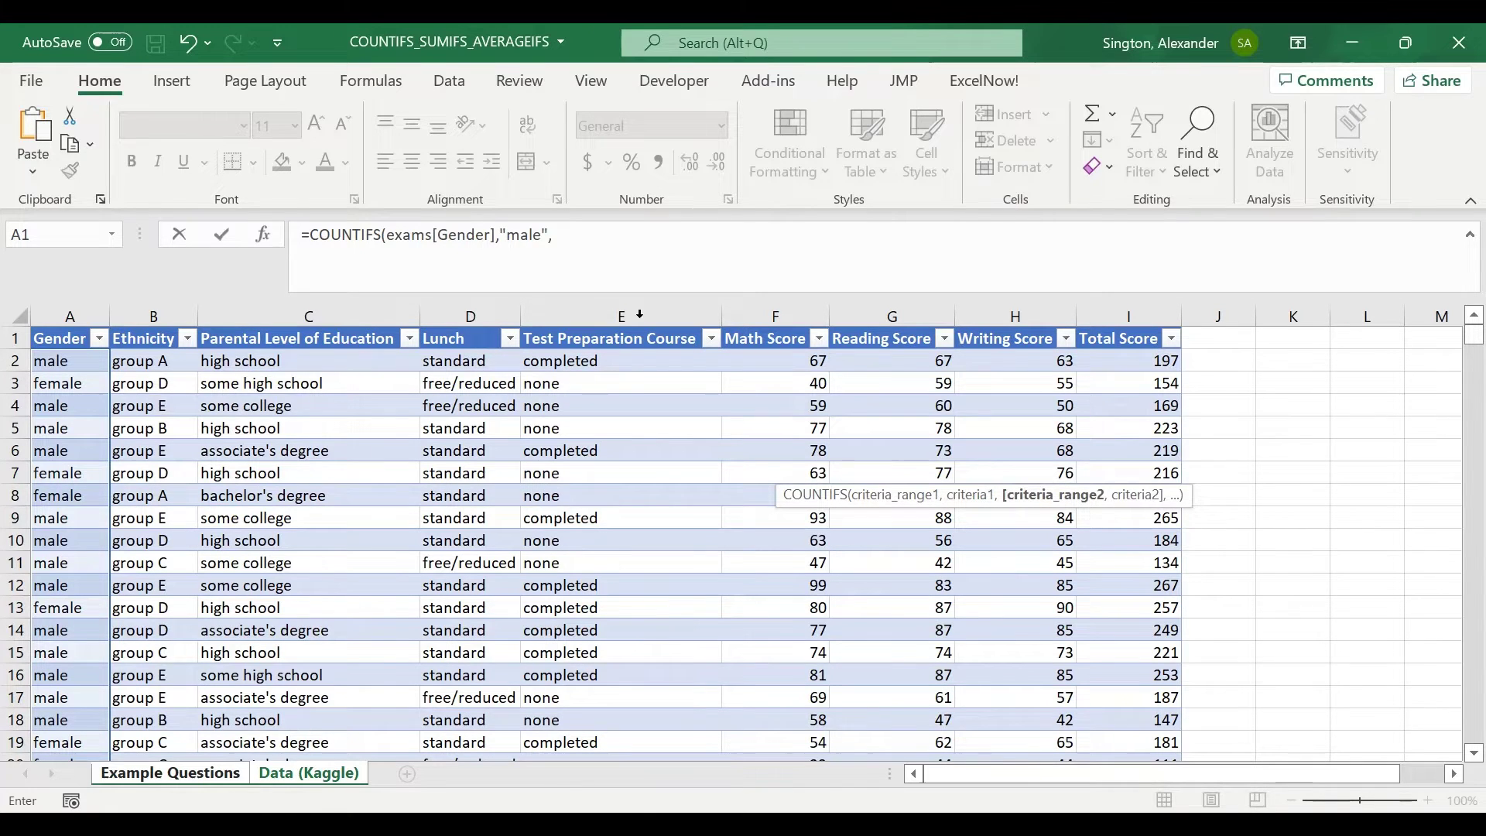
# Add exams[Math Score] with the criterion "<"&50 as the second condition of the D7 formula.
pyautogui.click(748, 397)
pyautogui.hotkey('ctrl', 'space')
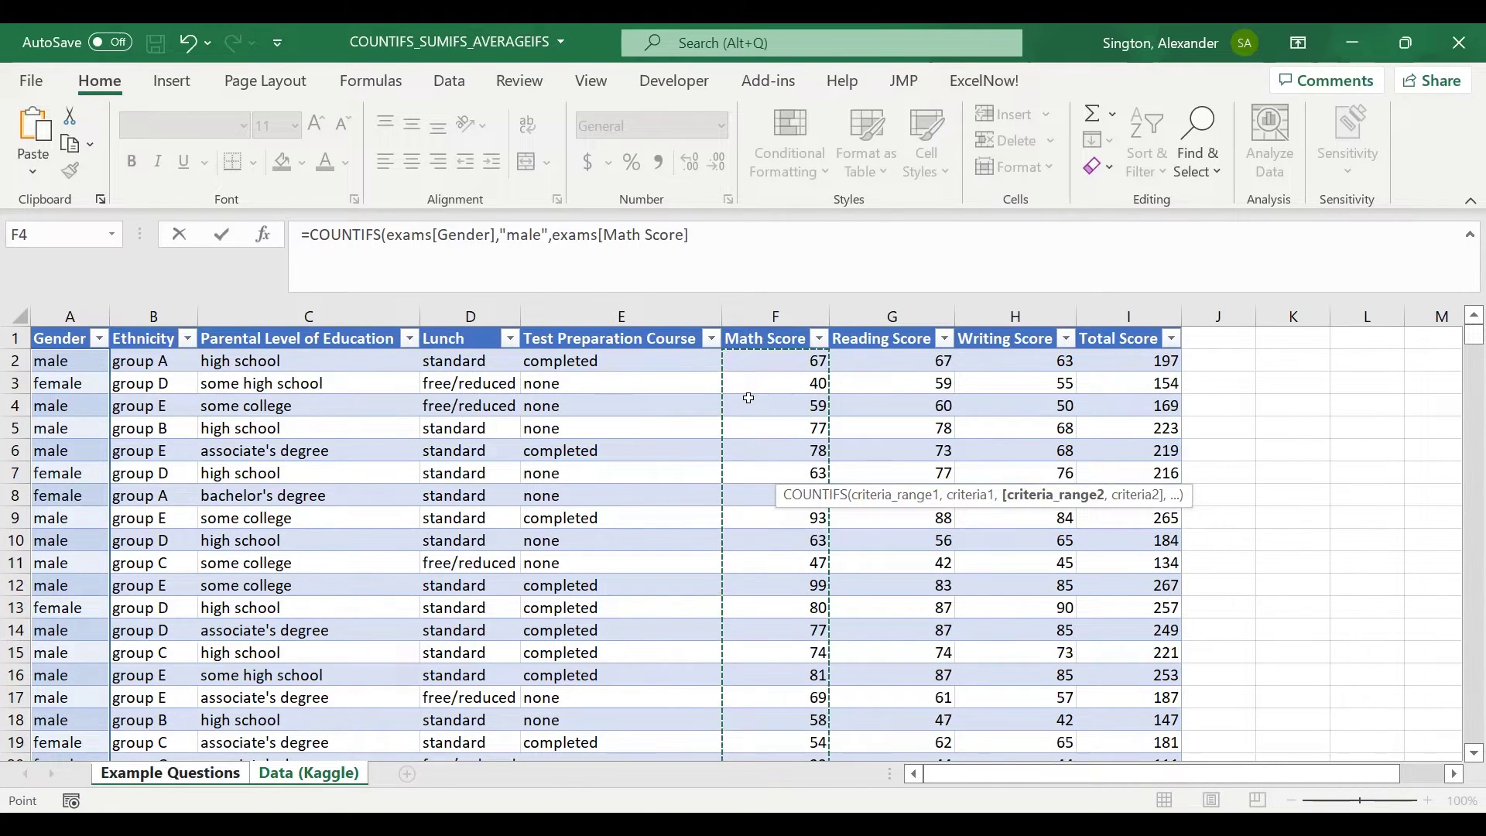
pyautogui.write(',')
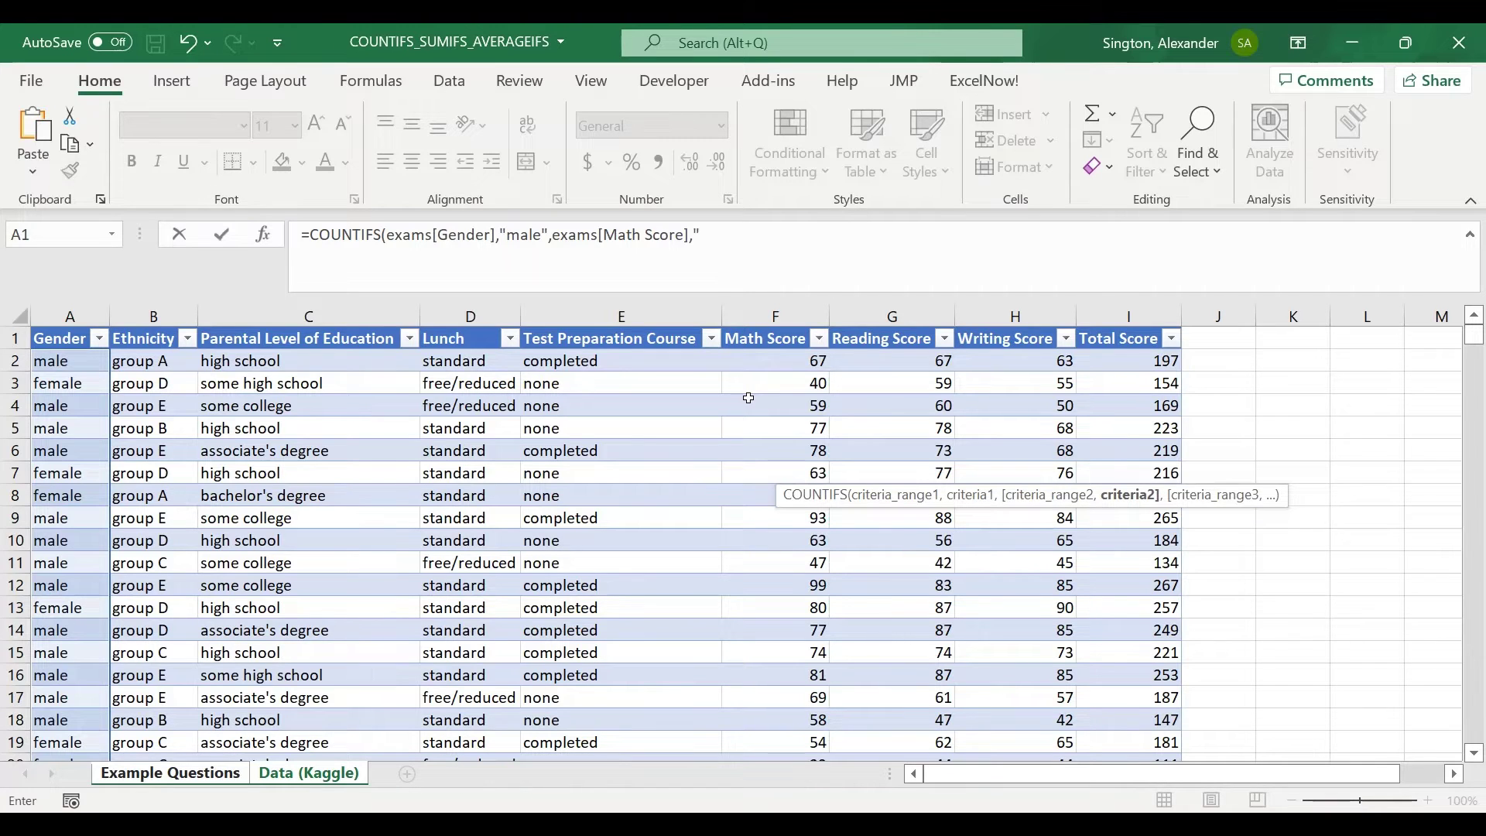
pyautogui.write('"<"&50,')
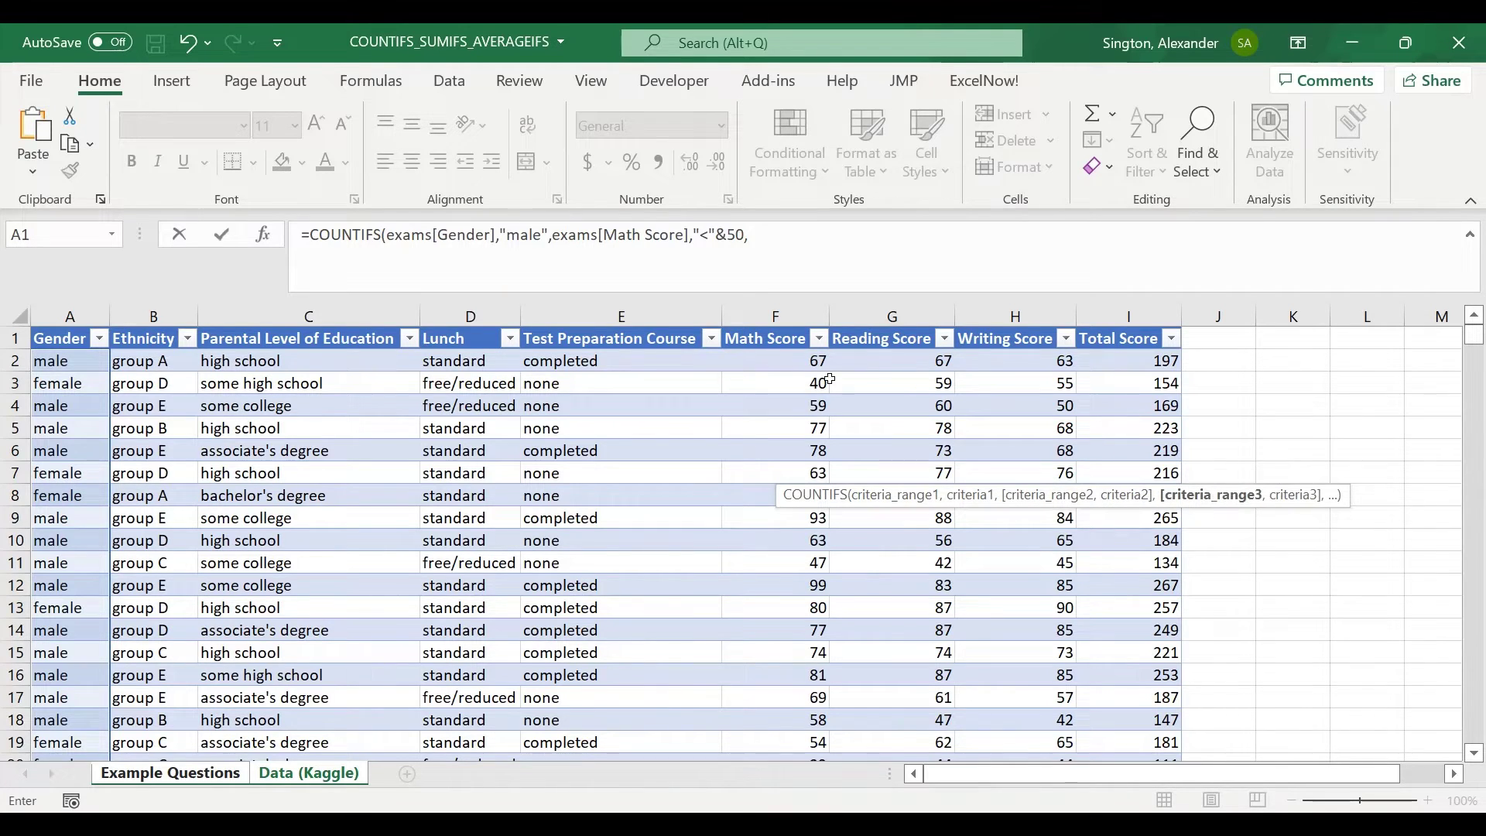
# Add exams[Reading Score] with the criterion "<"&50 as the third condition and enter the D7 formula.
pyautogui.click(901, 390)
pyautogui.hotkey('ctrl', 'space')
pyautogui.write(',')
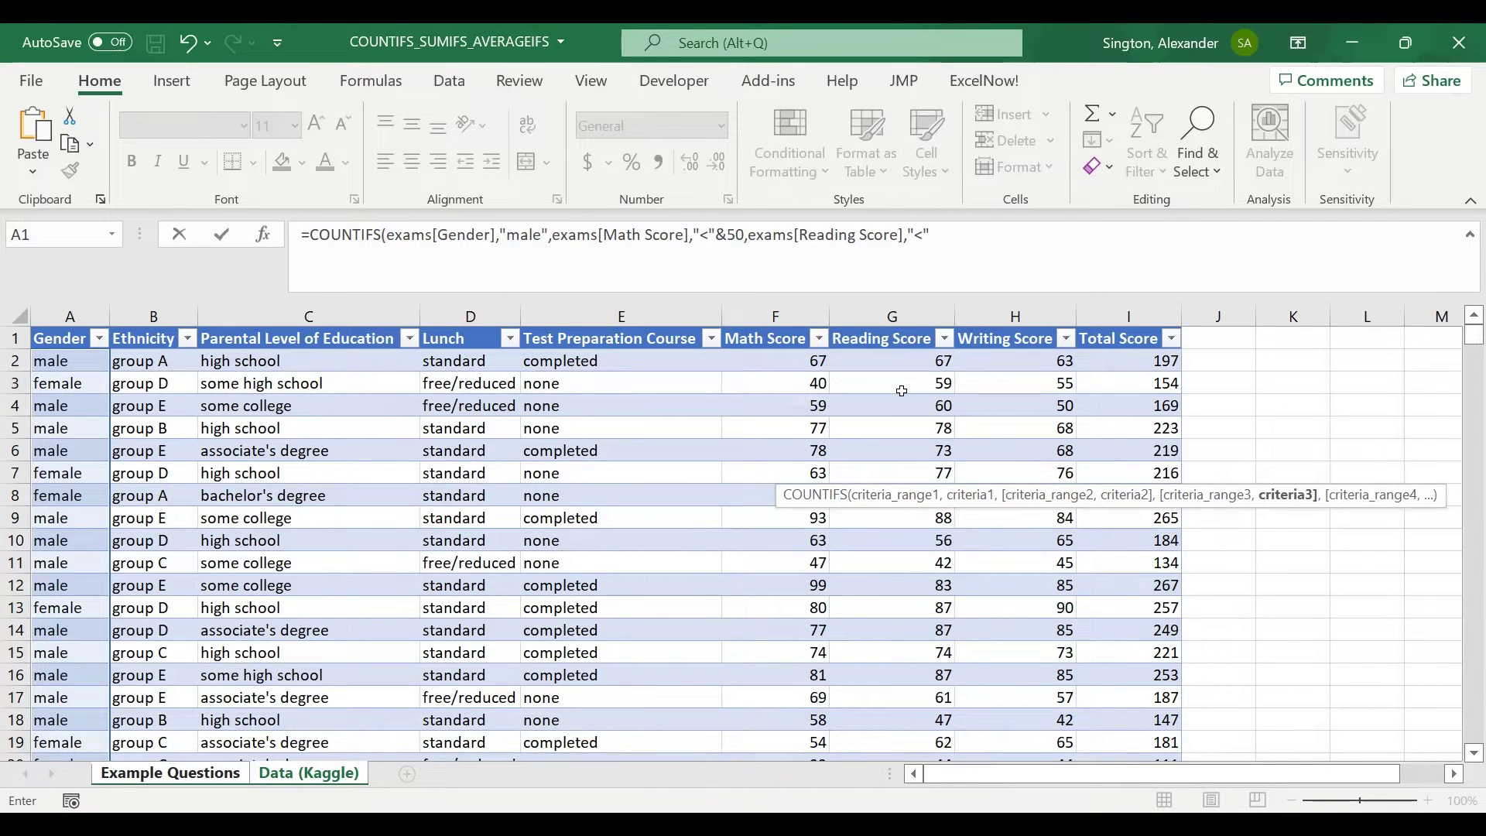
pyautogui.write('"<"&50)')
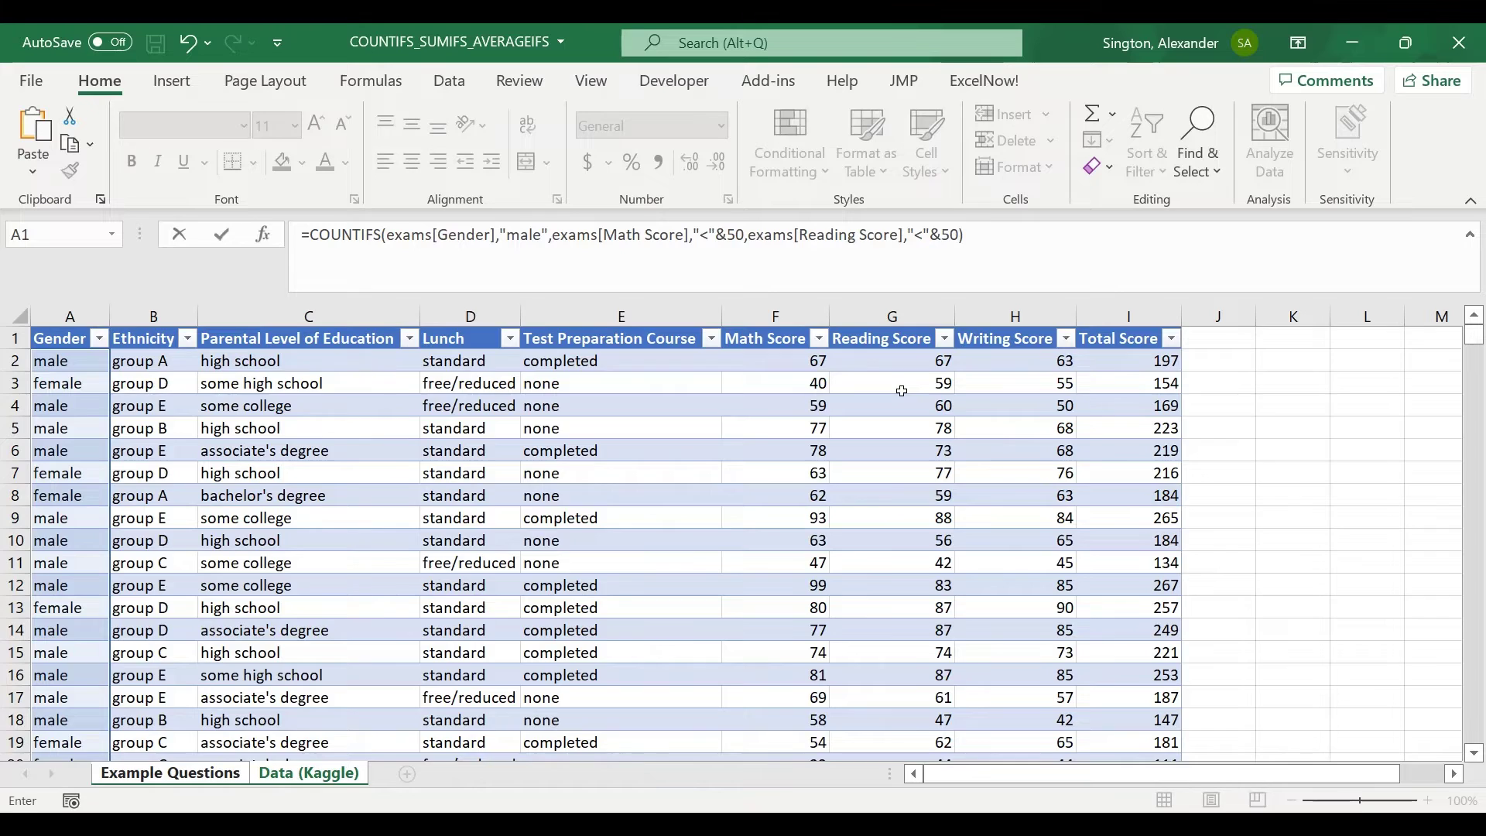
pyautogui.hotkey('ctrl', 'Return')
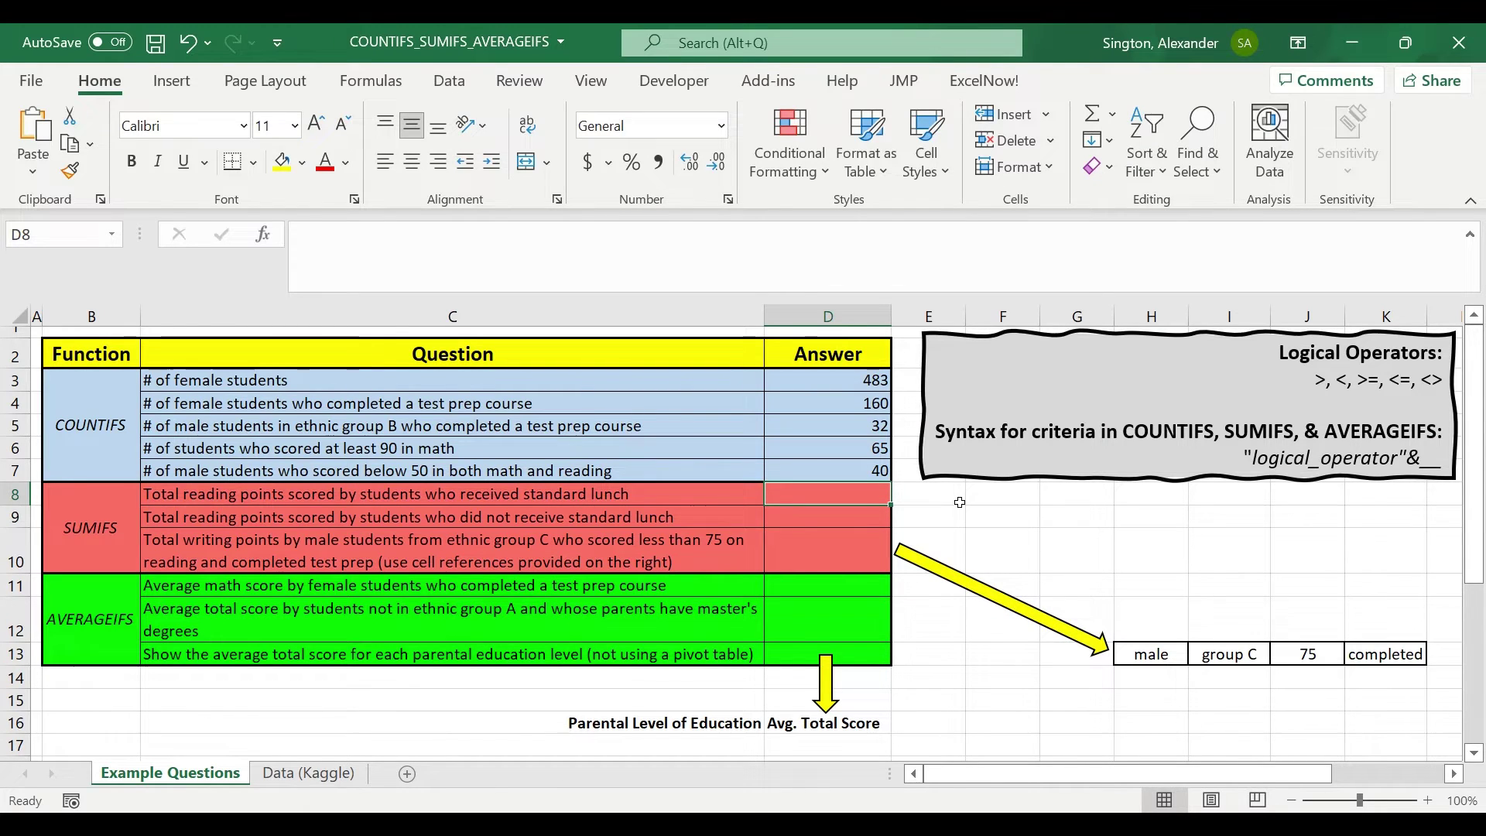
# Start a SUMIFS formula in D8 with exams[Reading Score] as the sum range.
pyautogui.press('F2')
pyautogui.write('=sumifs')
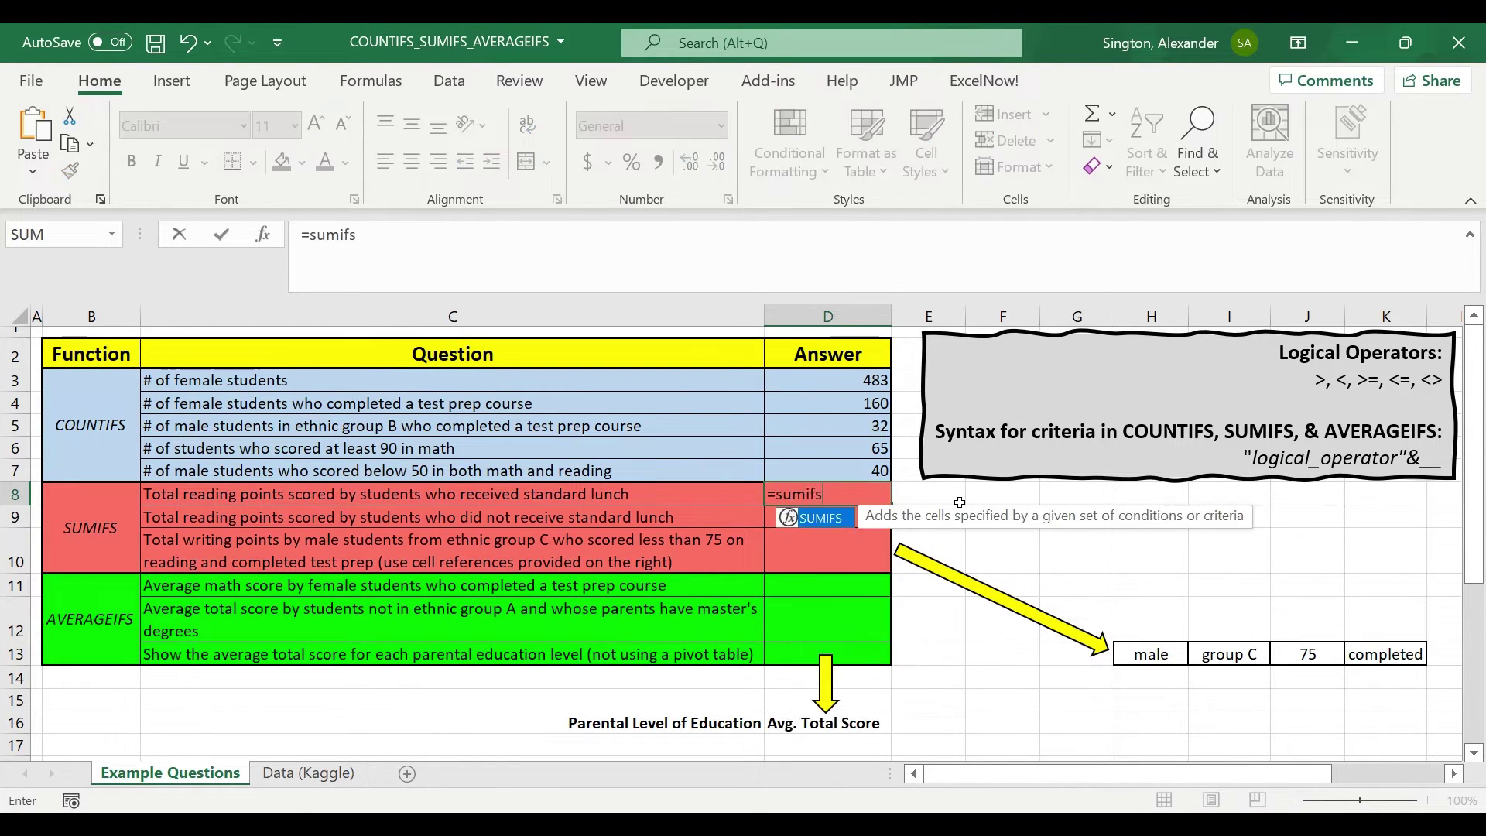
pyautogui.press('Tab')
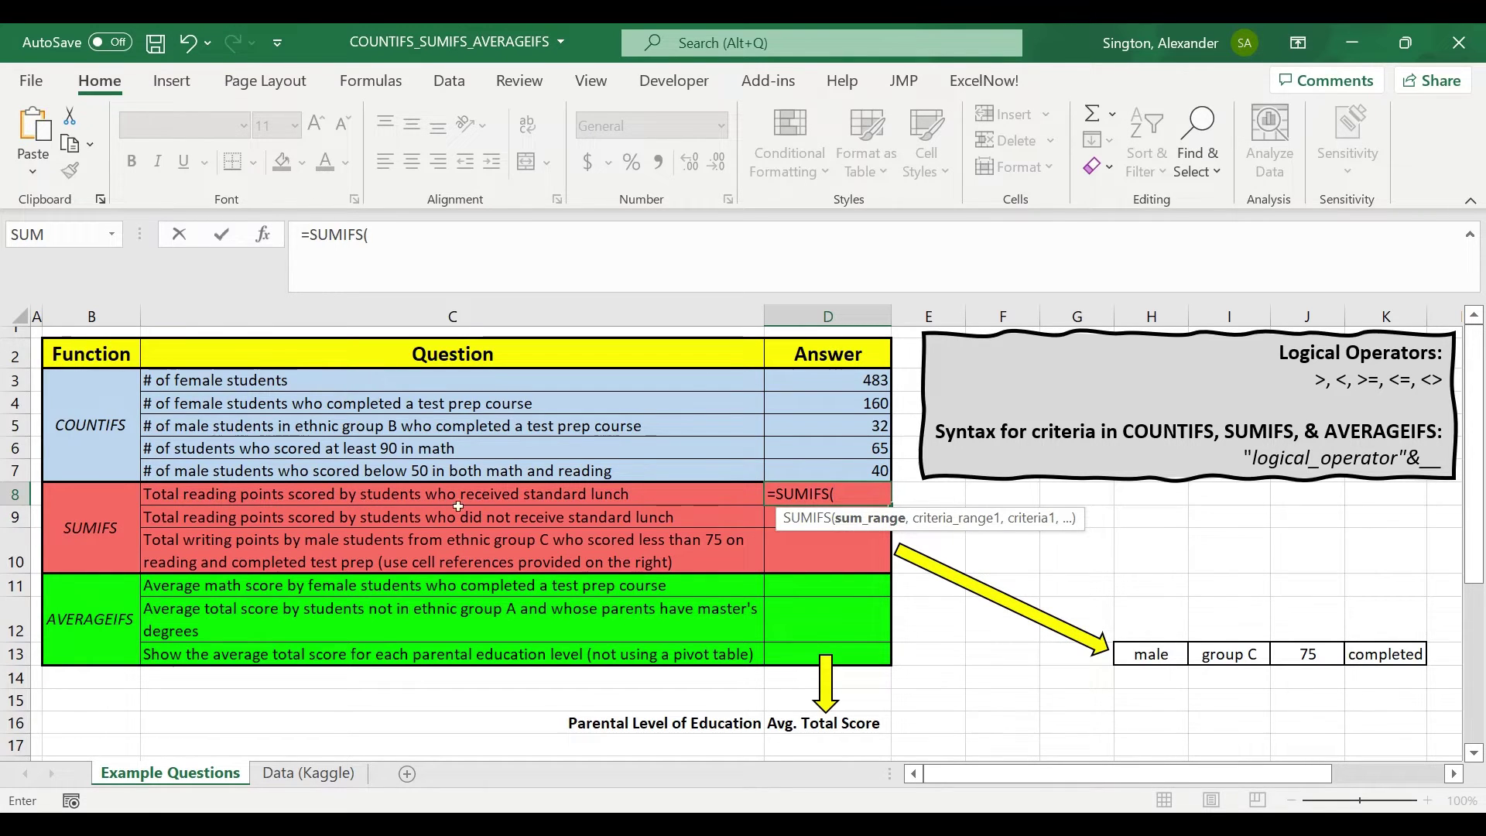
pyautogui.click(322, 776)
pyautogui.click(880, 449)
pyautogui.hotkey('ctrl', 'space')
pyautogui.write(',')
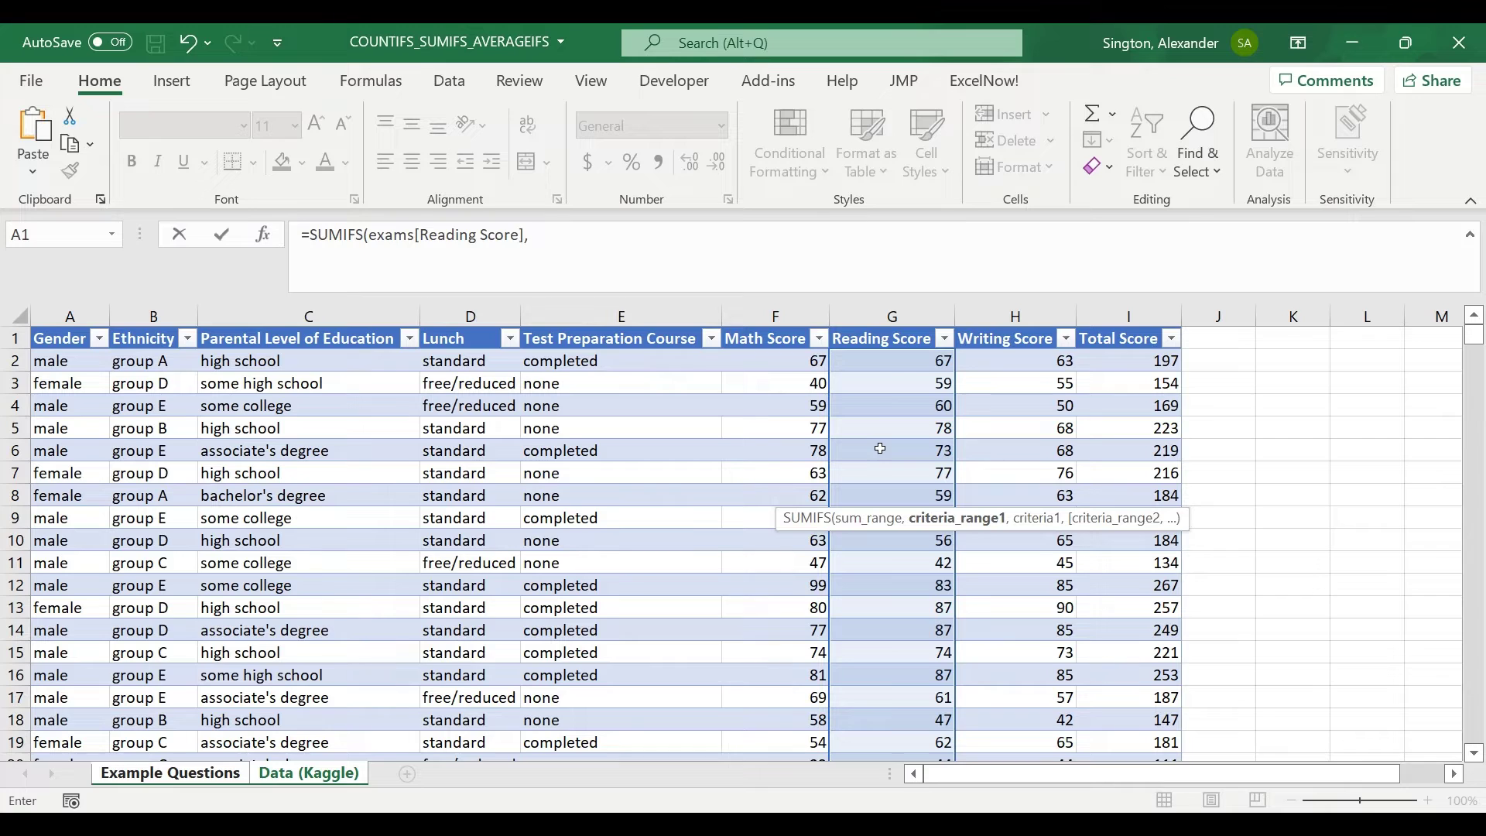
# Add exams[Lunch] with the criterion "standard" as the condition and enter the D8 formula.
pyautogui.click(472, 434)
pyautogui.hotkey('ctrl', 'space')
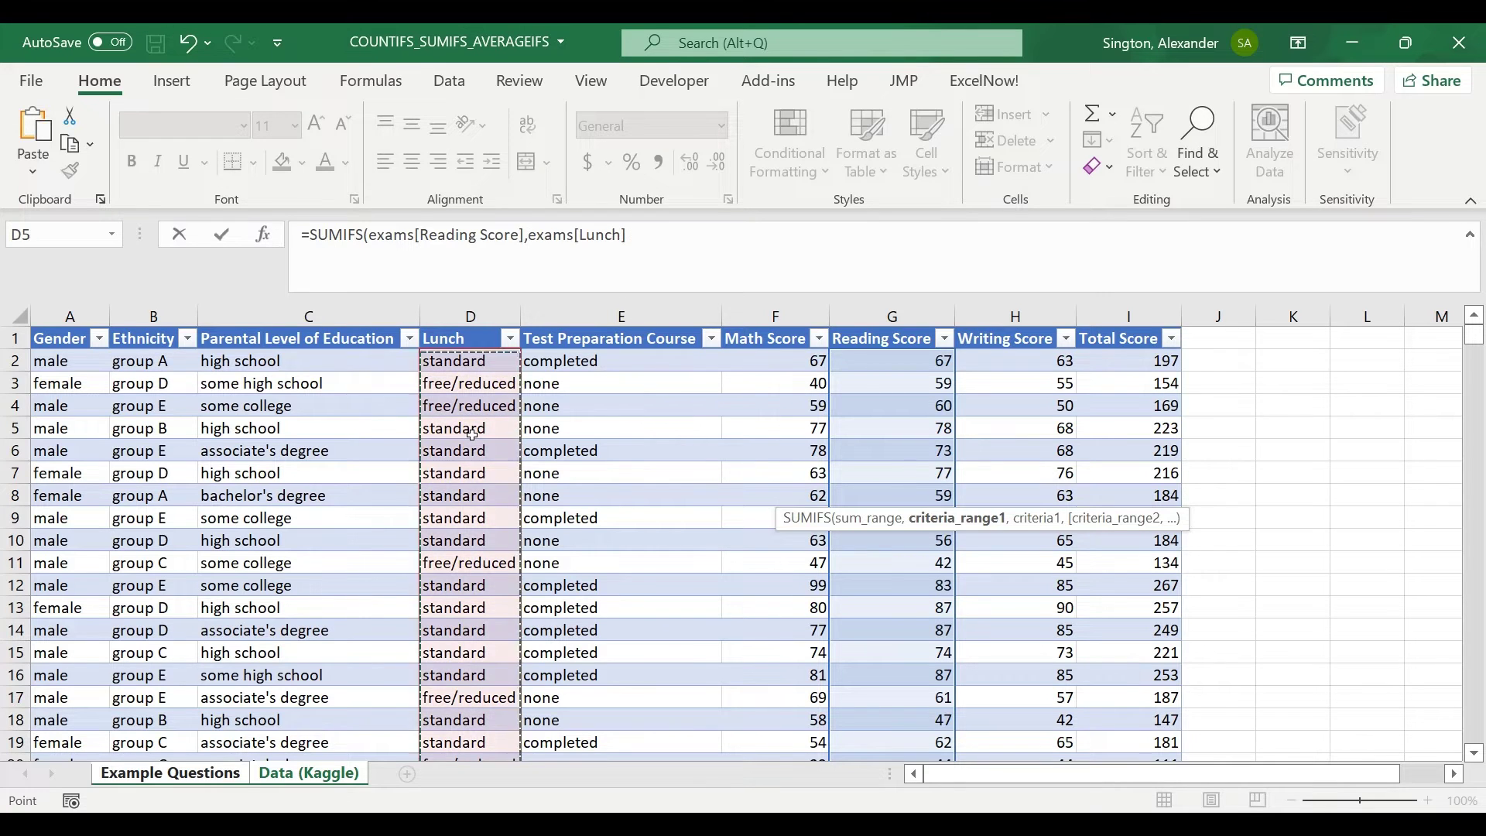
pyautogui.write(',"standard')
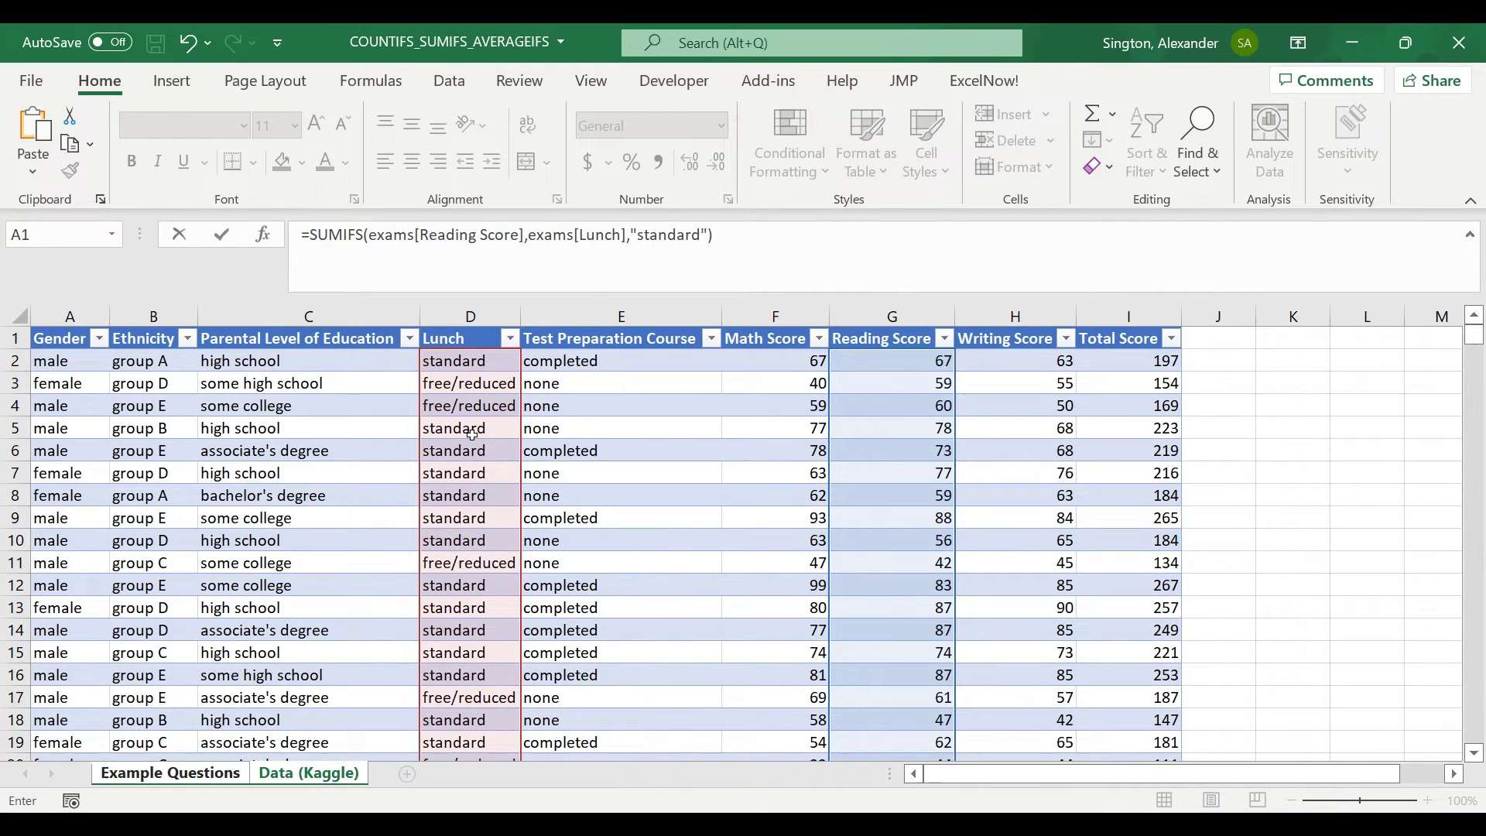
pyautogui.press('Return')
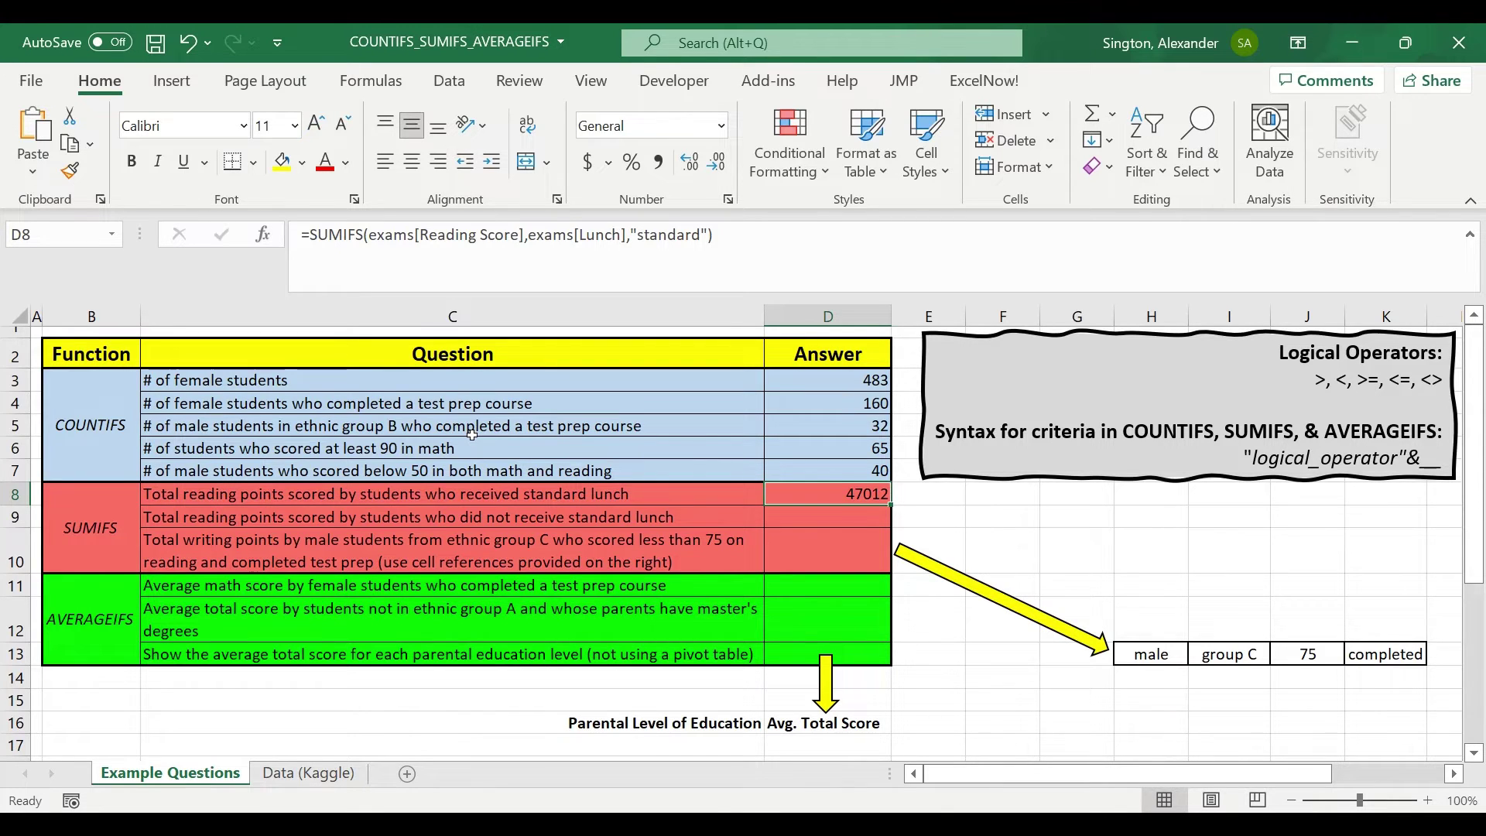
# Copy the full SUMIFS formula text from D8 and paste it into D9.
pyautogui.moveTo(766, 234); pyautogui.dragTo(294, 234)
pyautogui.hotkey('ctrl', 'c')
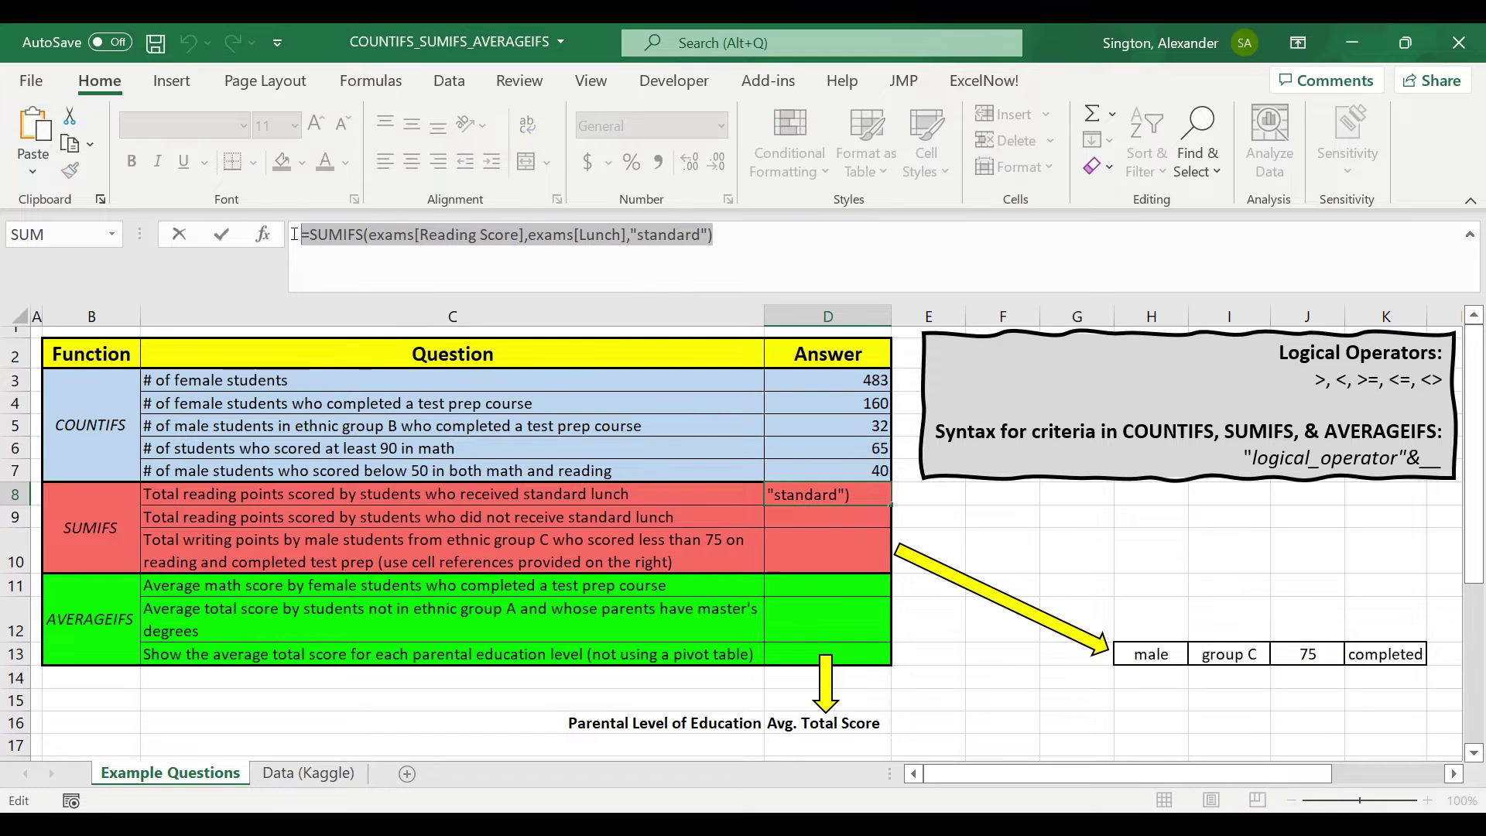
pyautogui.press('Return')
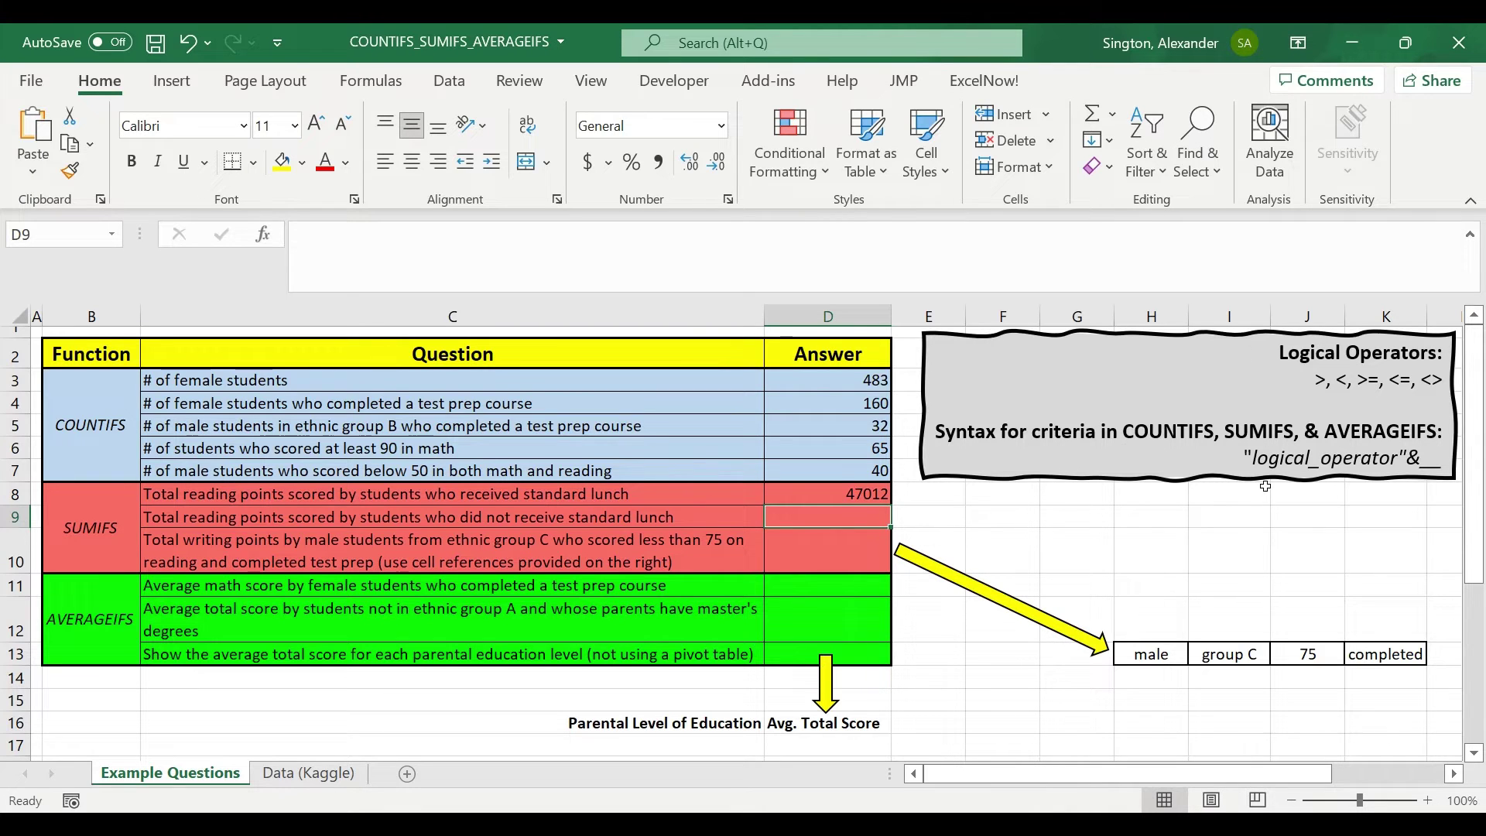
pyautogui.click(530, 248)
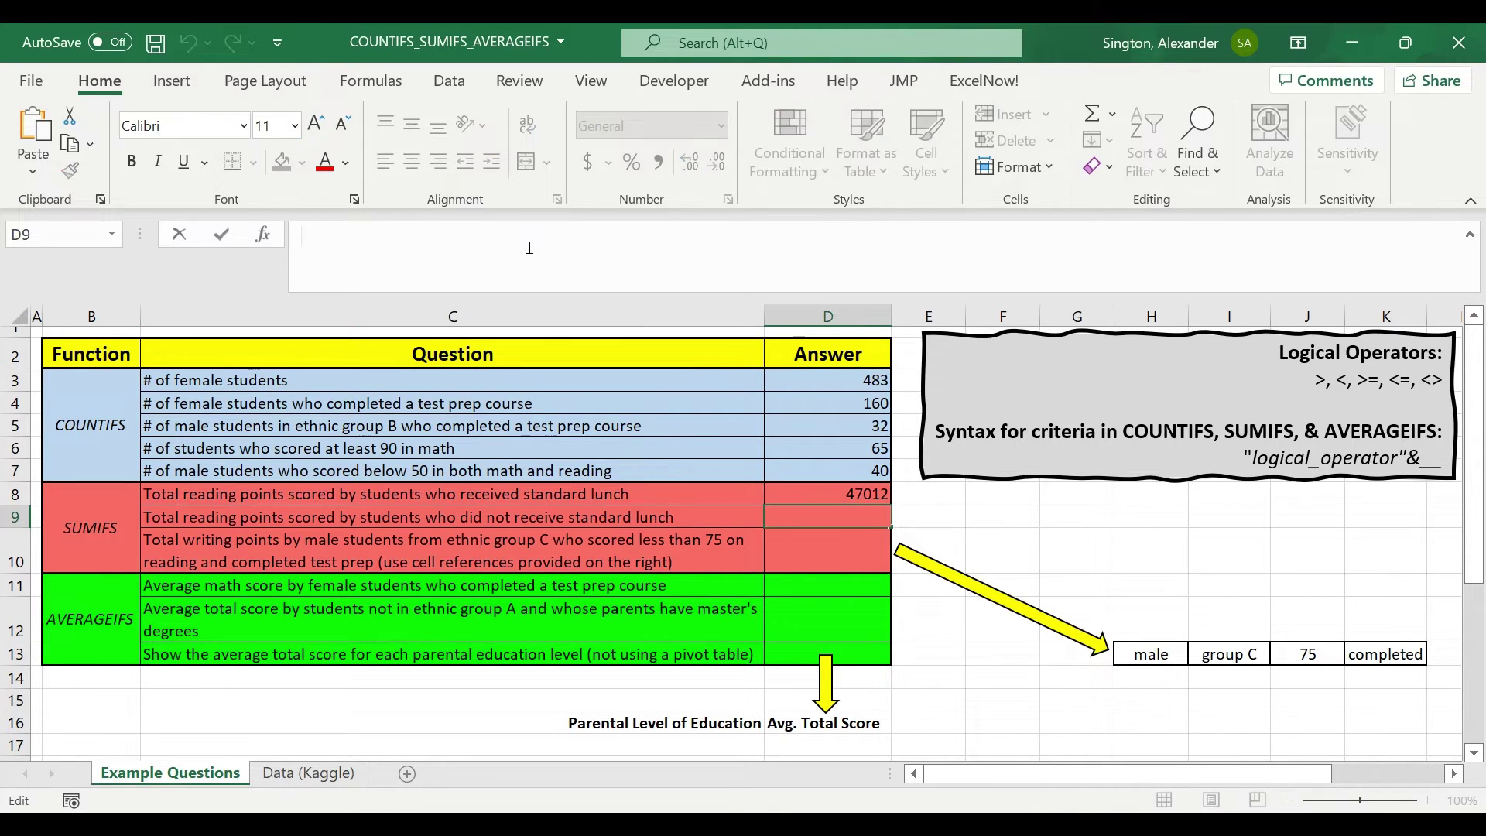
pyautogui.hotkey('ctrl', 'v')
# Change the exams[Lunch] criterion in the D9 formula to "<>"&"standard" and enter the formula.
pyautogui.click(632, 235)
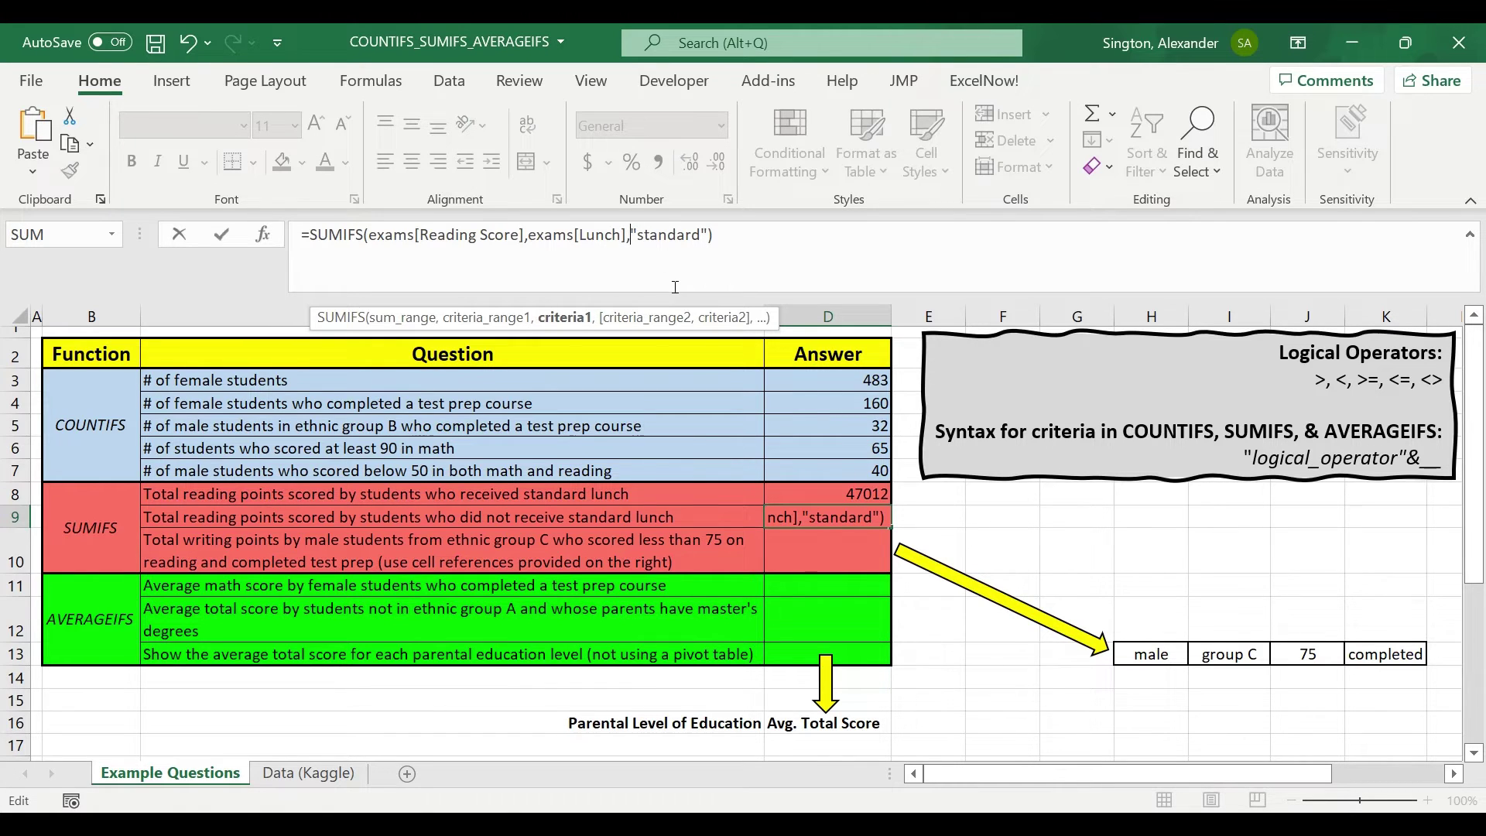
pyautogui.write('"<>"&')
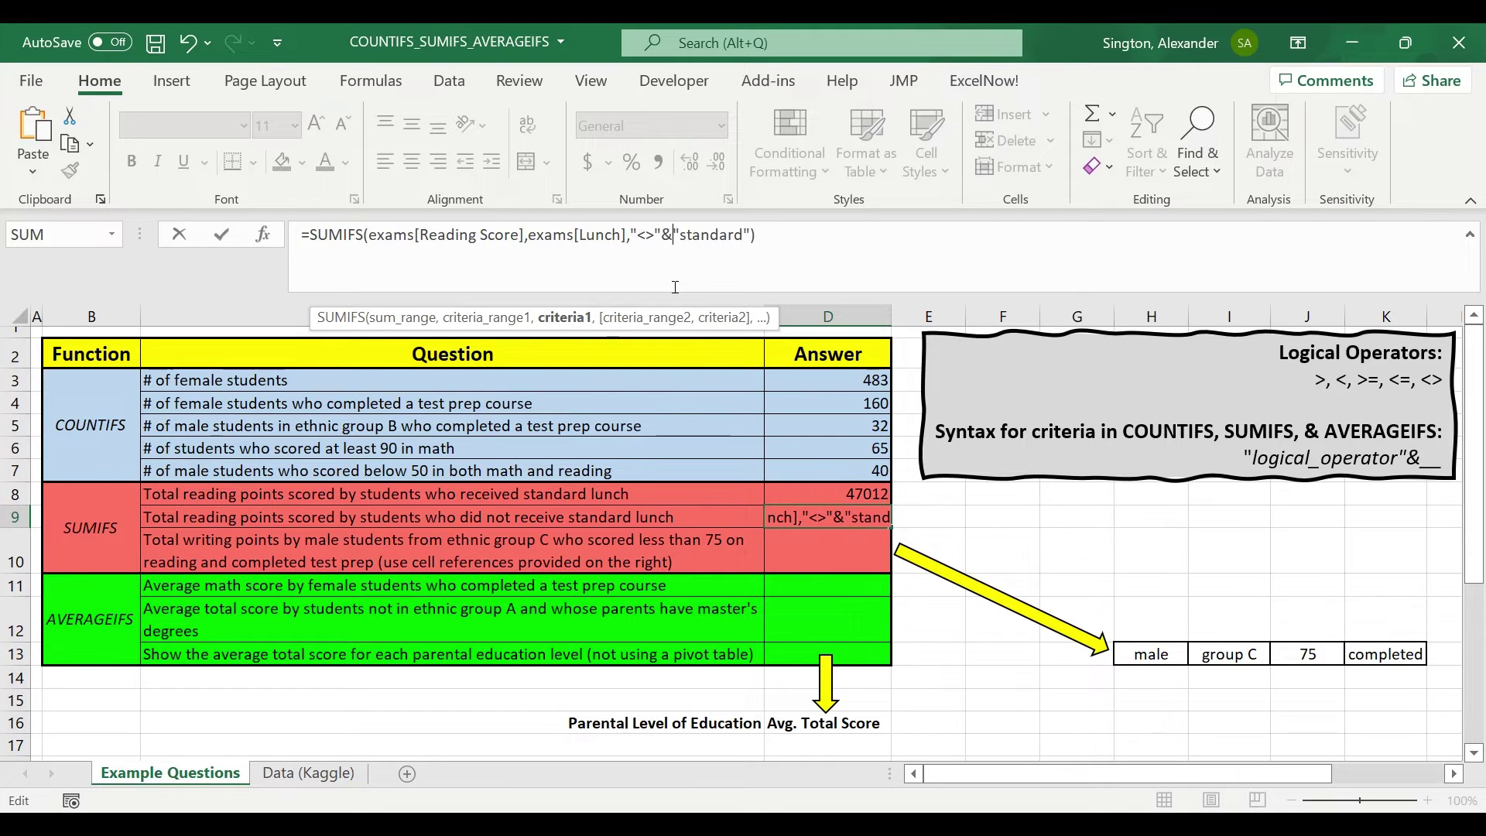
pyautogui.click(805, 236)
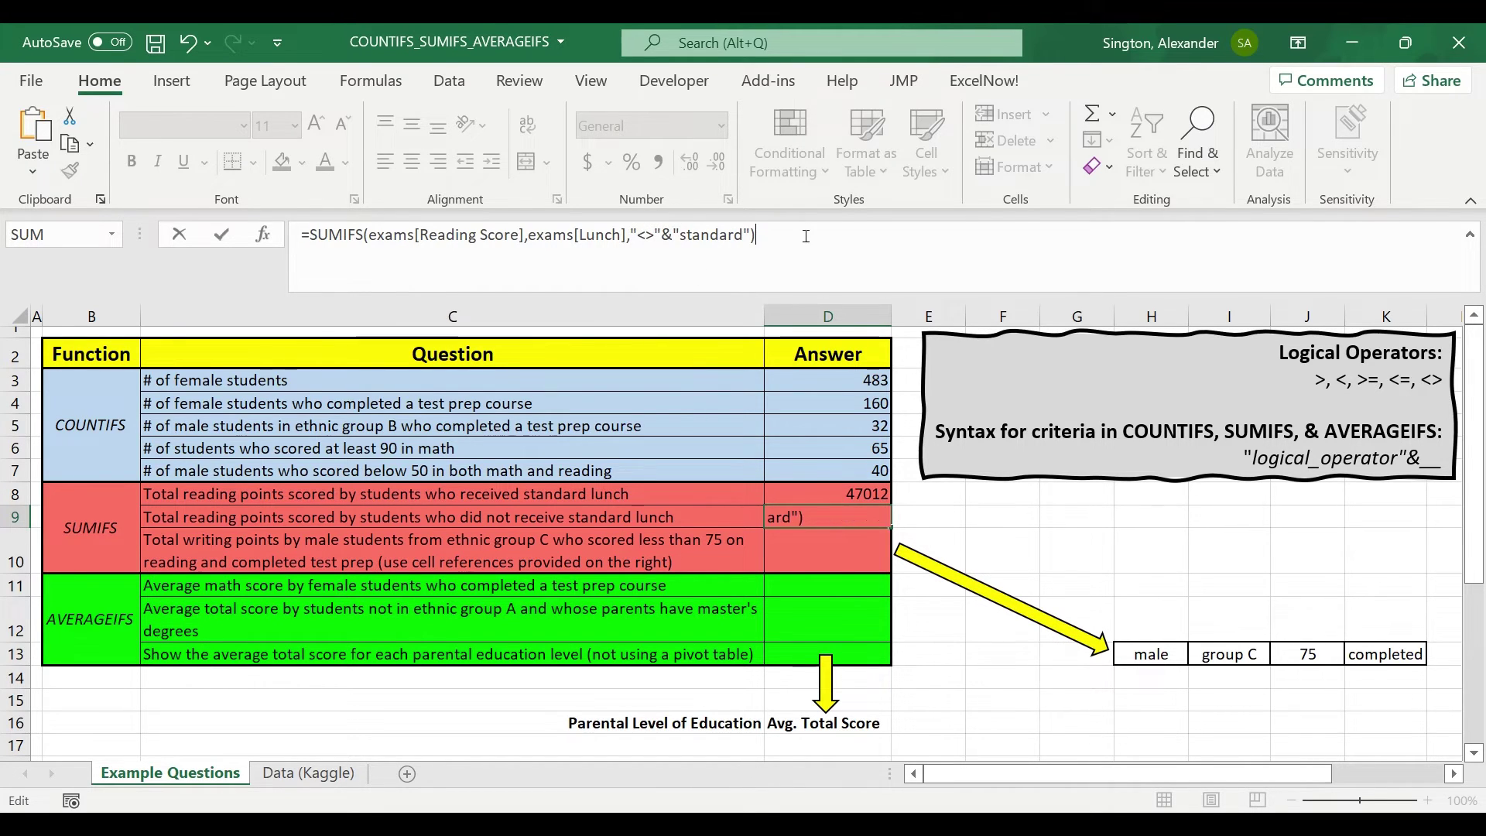
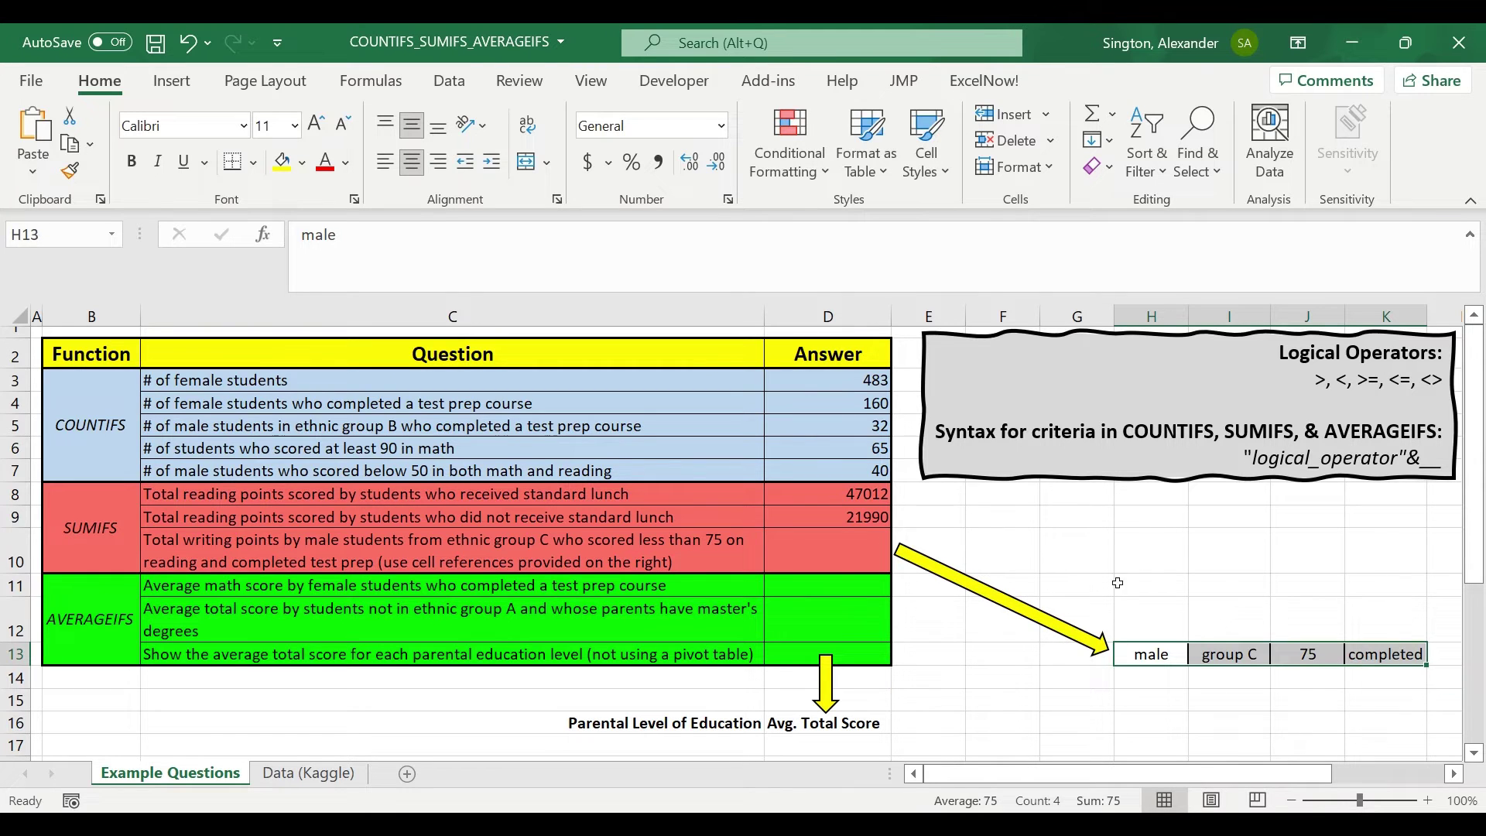
# Start a SUMIFS formula in D10 with exams[Writing Score] as the sum range.
pyautogui.click(826, 549)
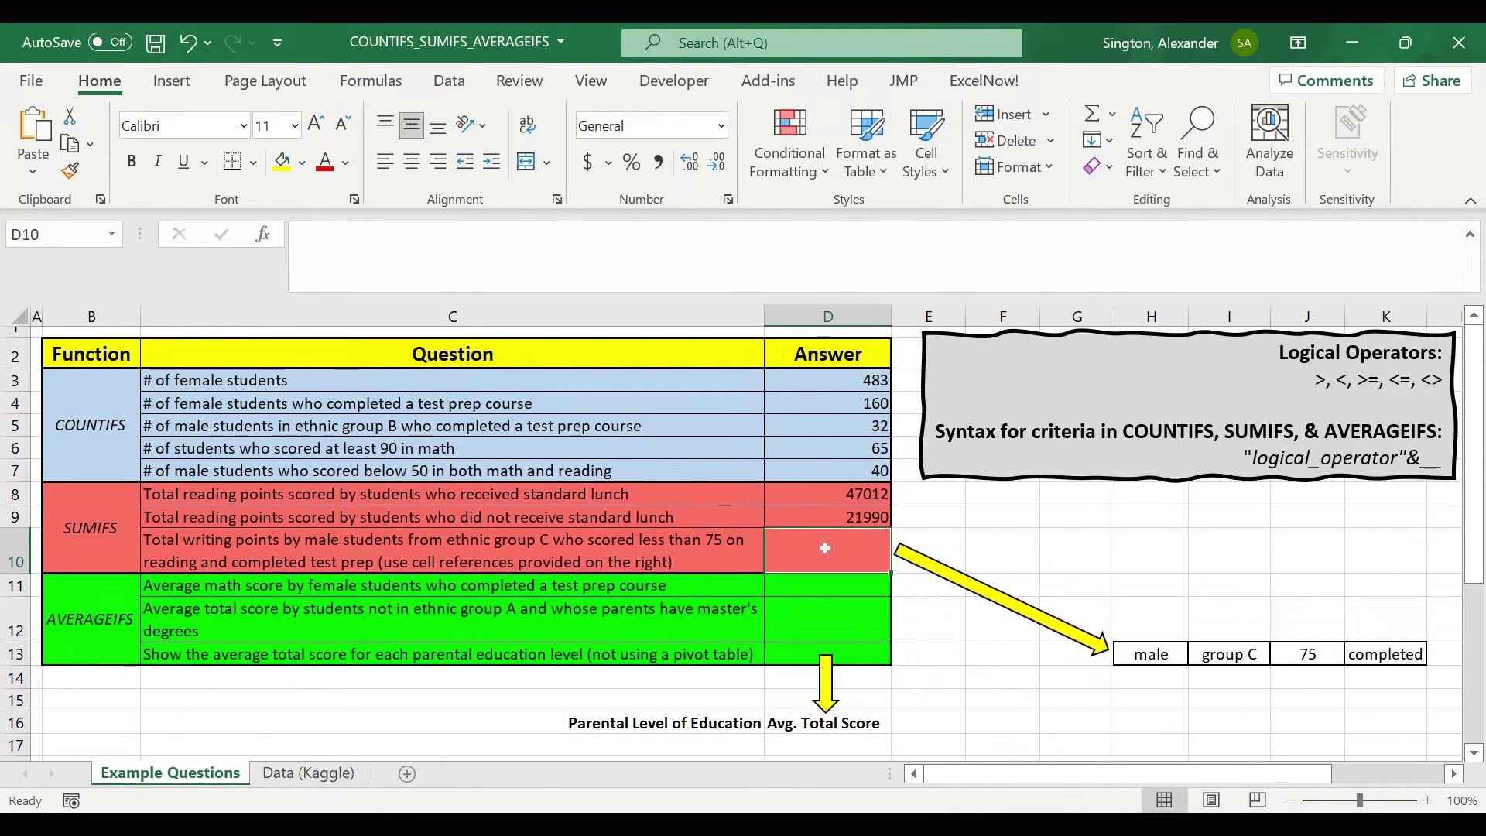
pyautogui.write('=sumifs(')
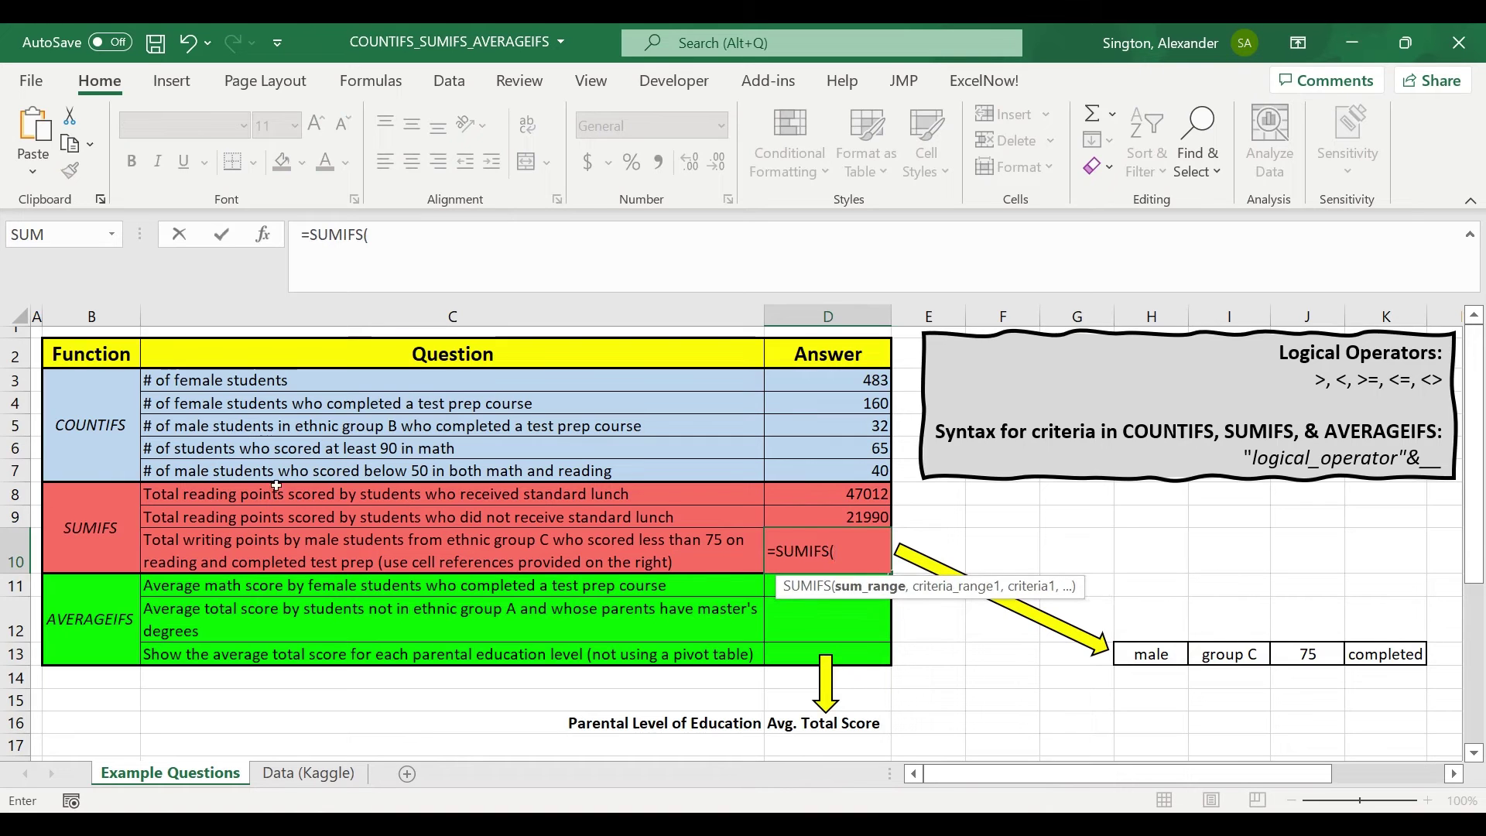
pyautogui.click(312, 774)
pyautogui.click(1025, 422)
pyautogui.hotkey('ctrl', 'space')
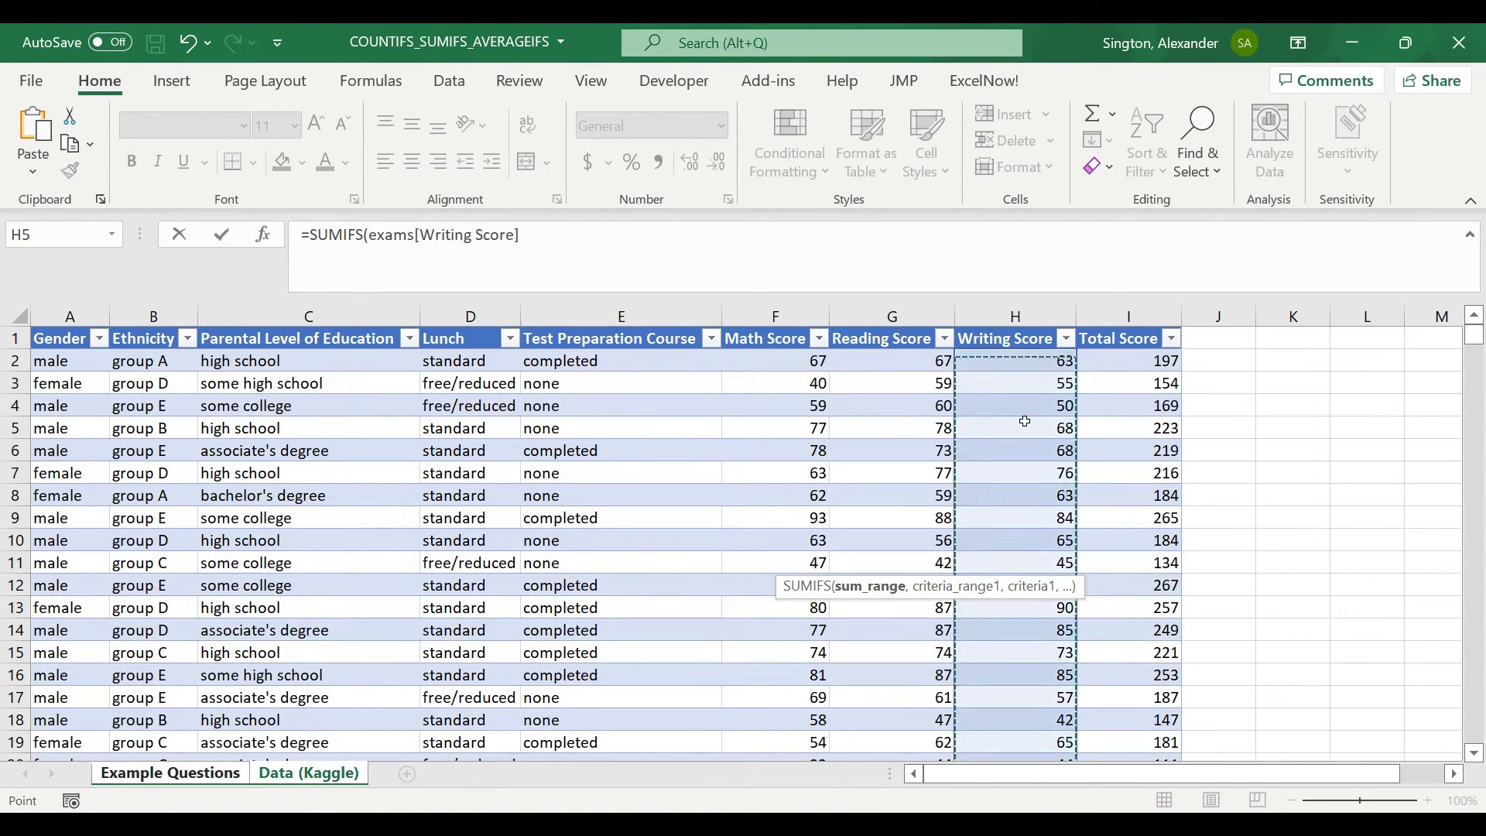
pyautogui.write(',')
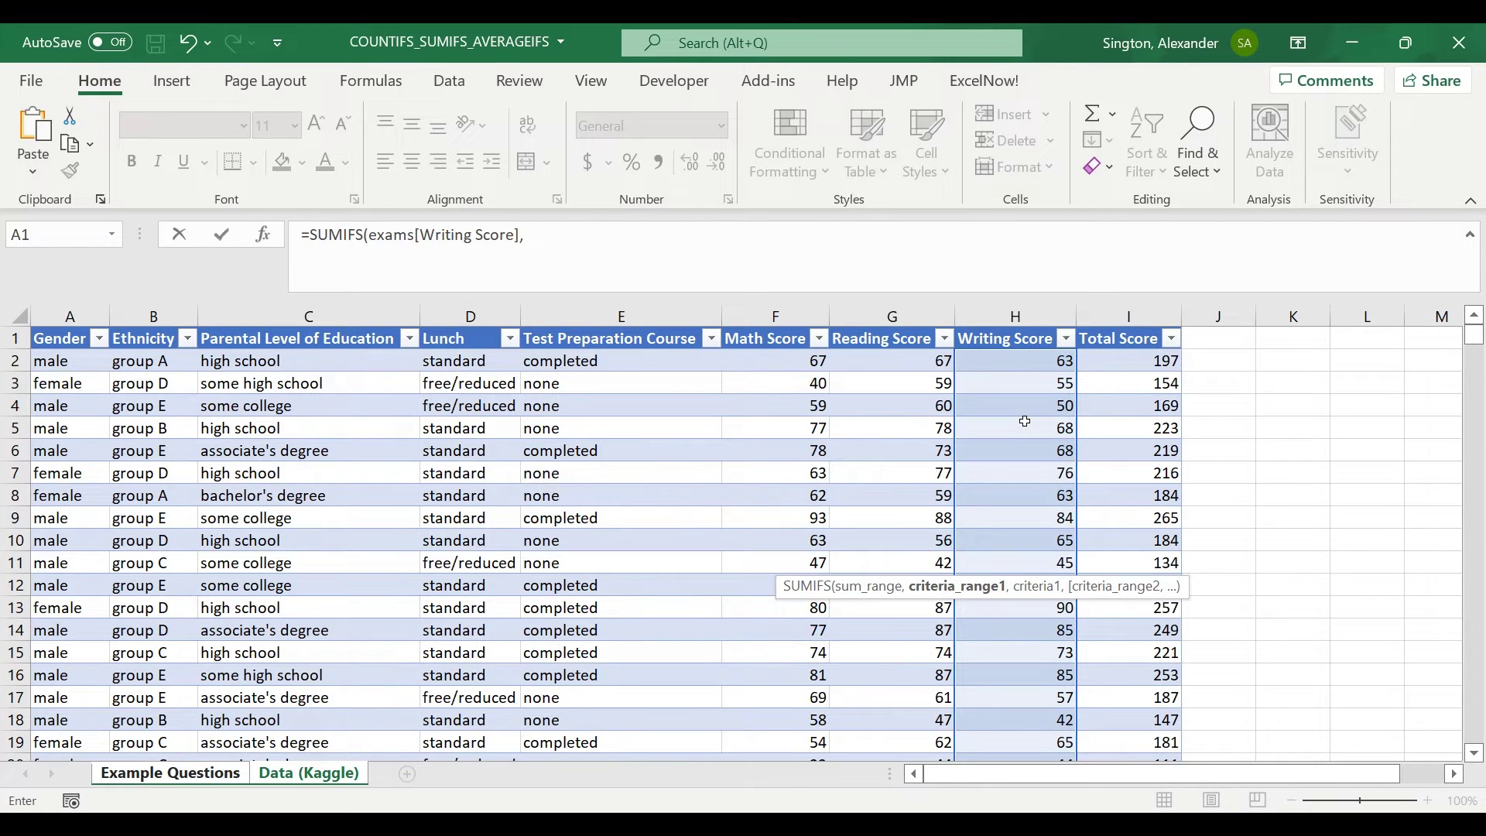
# Add exams[Gender] as the first criteria range in the D10 formula, with cell H13 of Example Questions as its criterion.
pyautogui.click(72, 432)
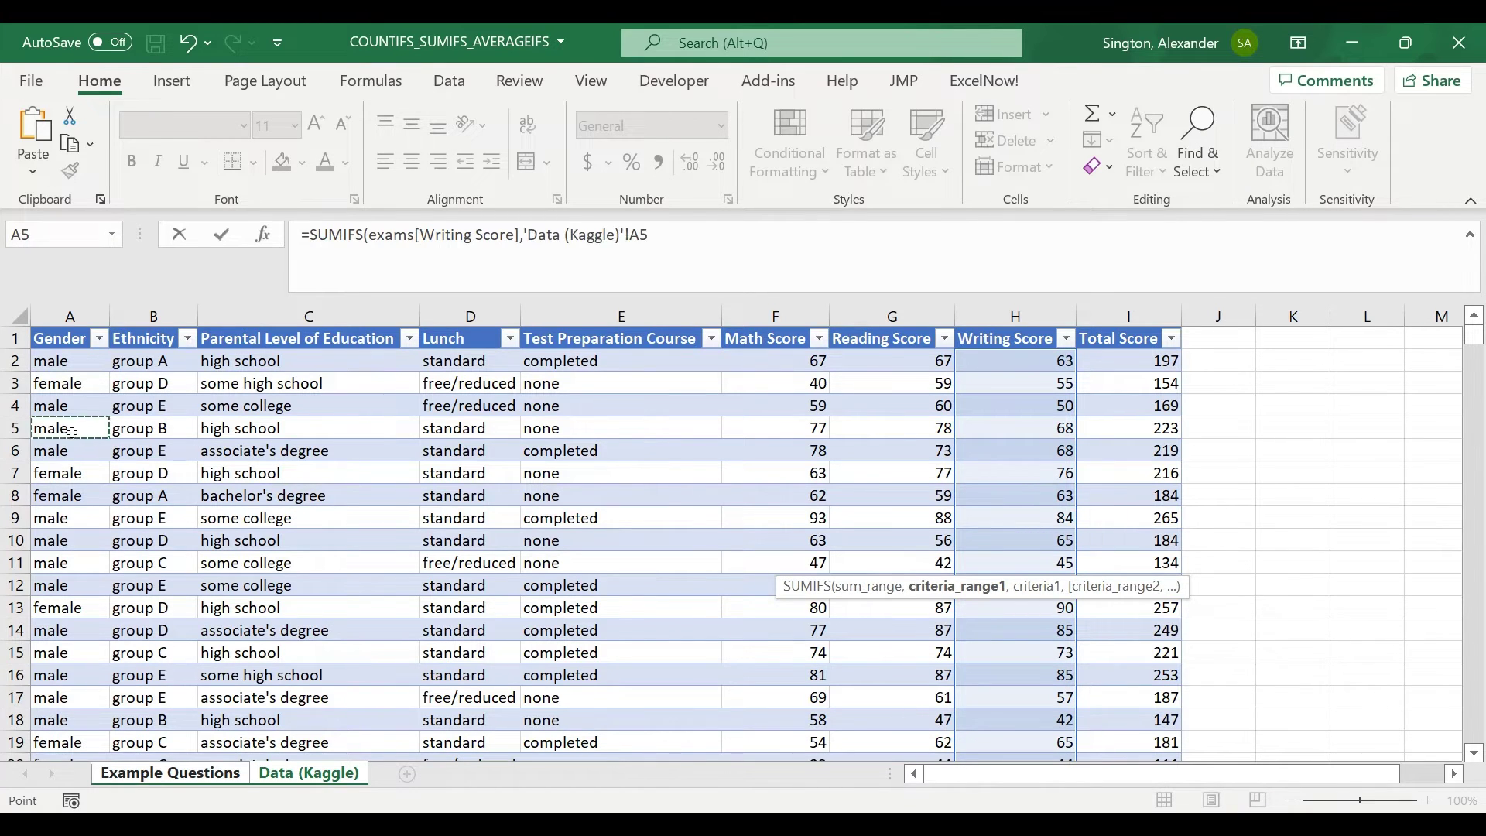
pyautogui.hotkey('ctrl', 'space')
pyautogui.write(',')
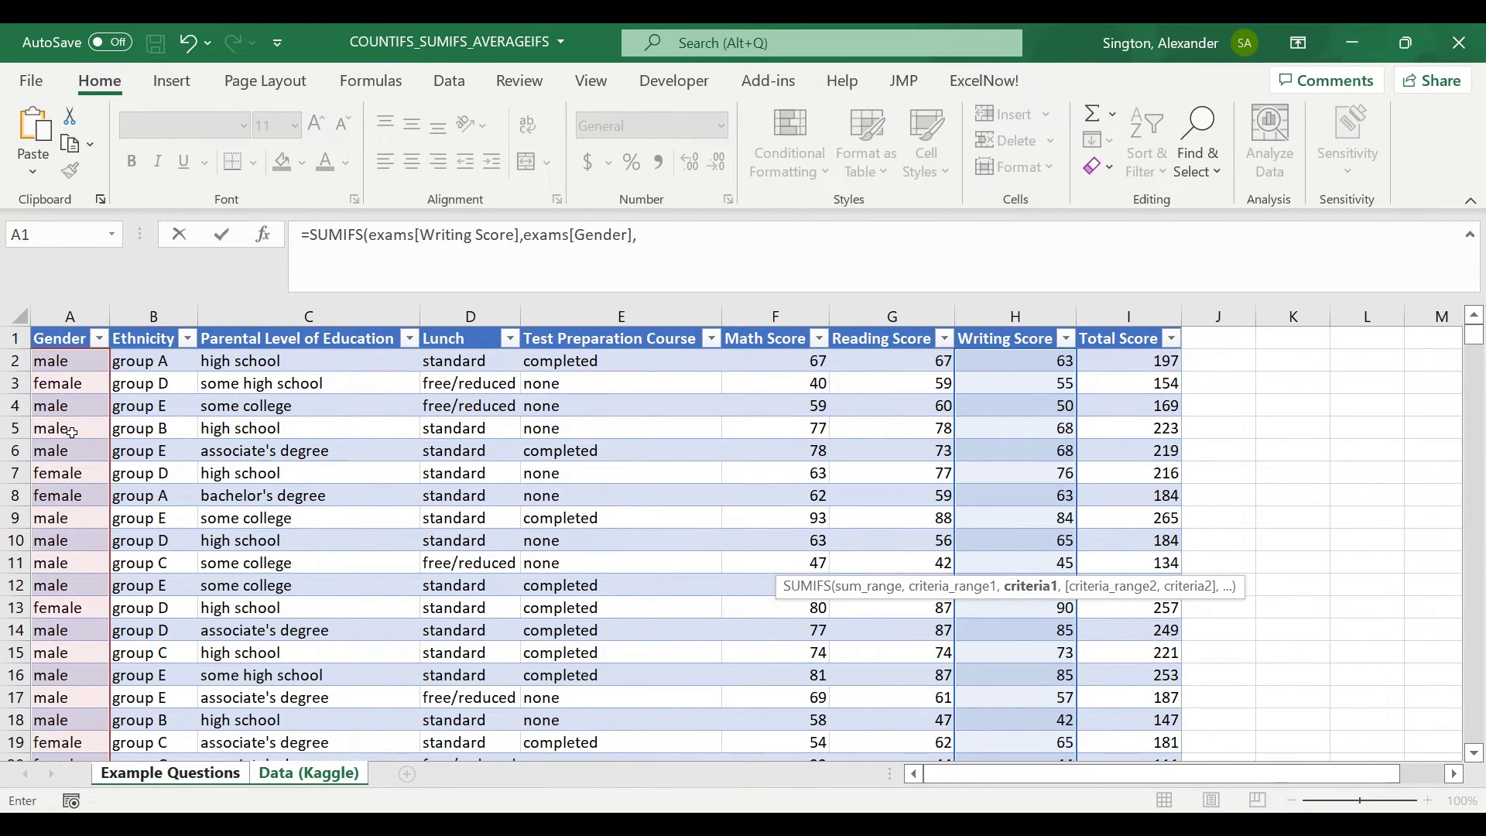
pyautogui.click(172, 773)
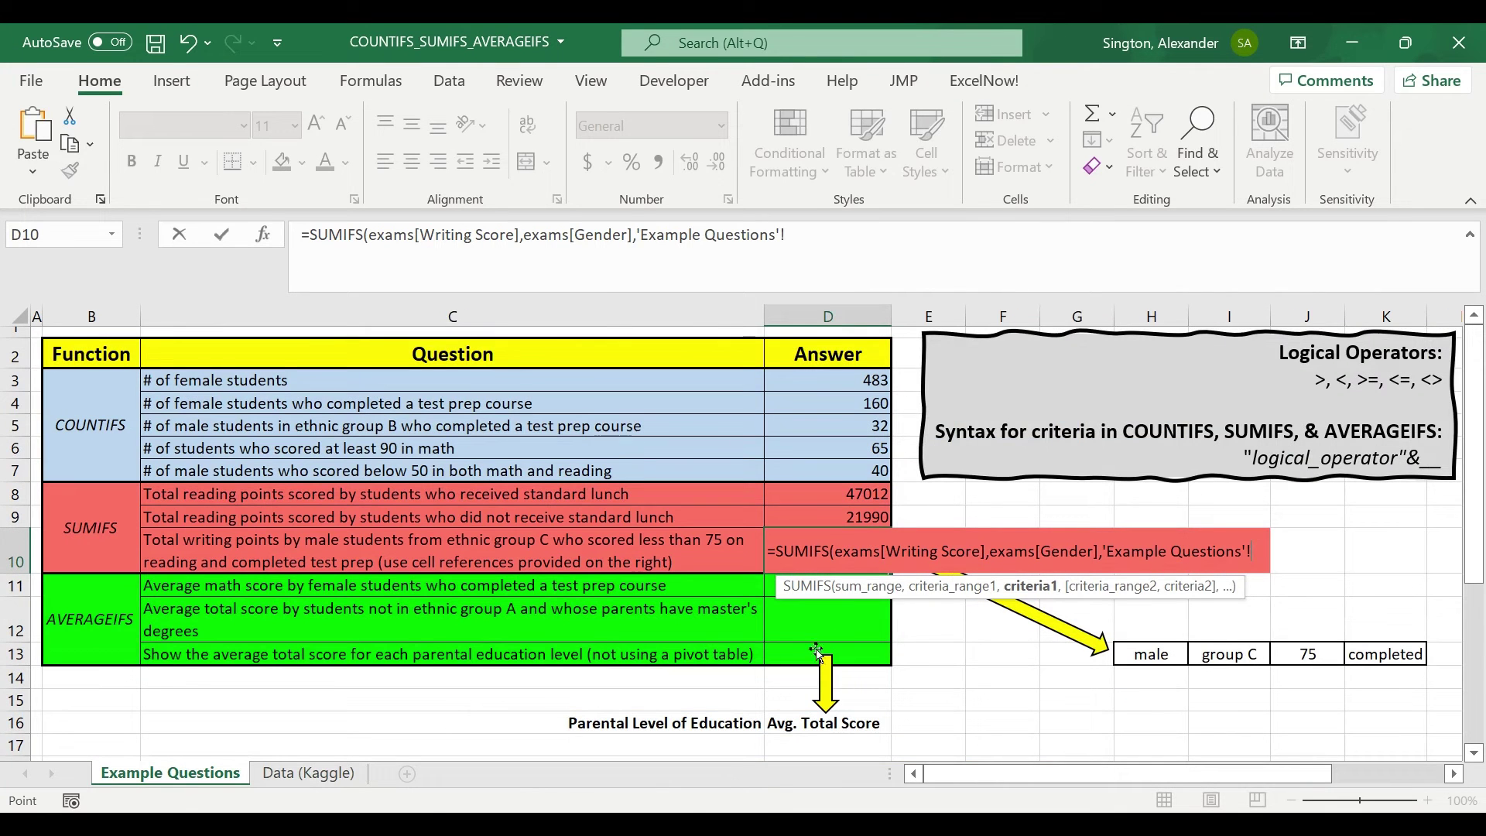
pyautogui.click(1150, 653)
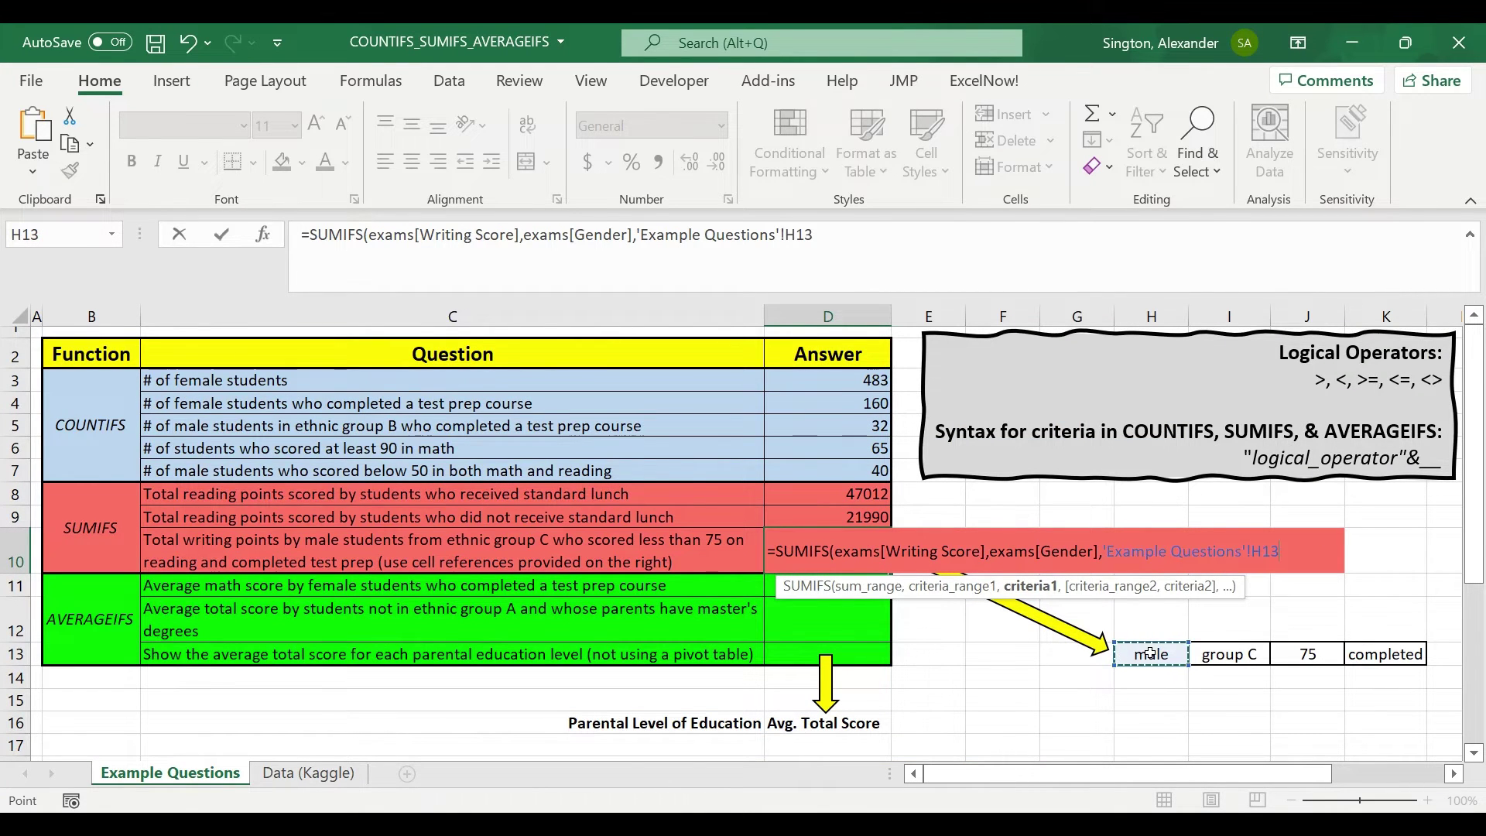
pyautogui.write(',')
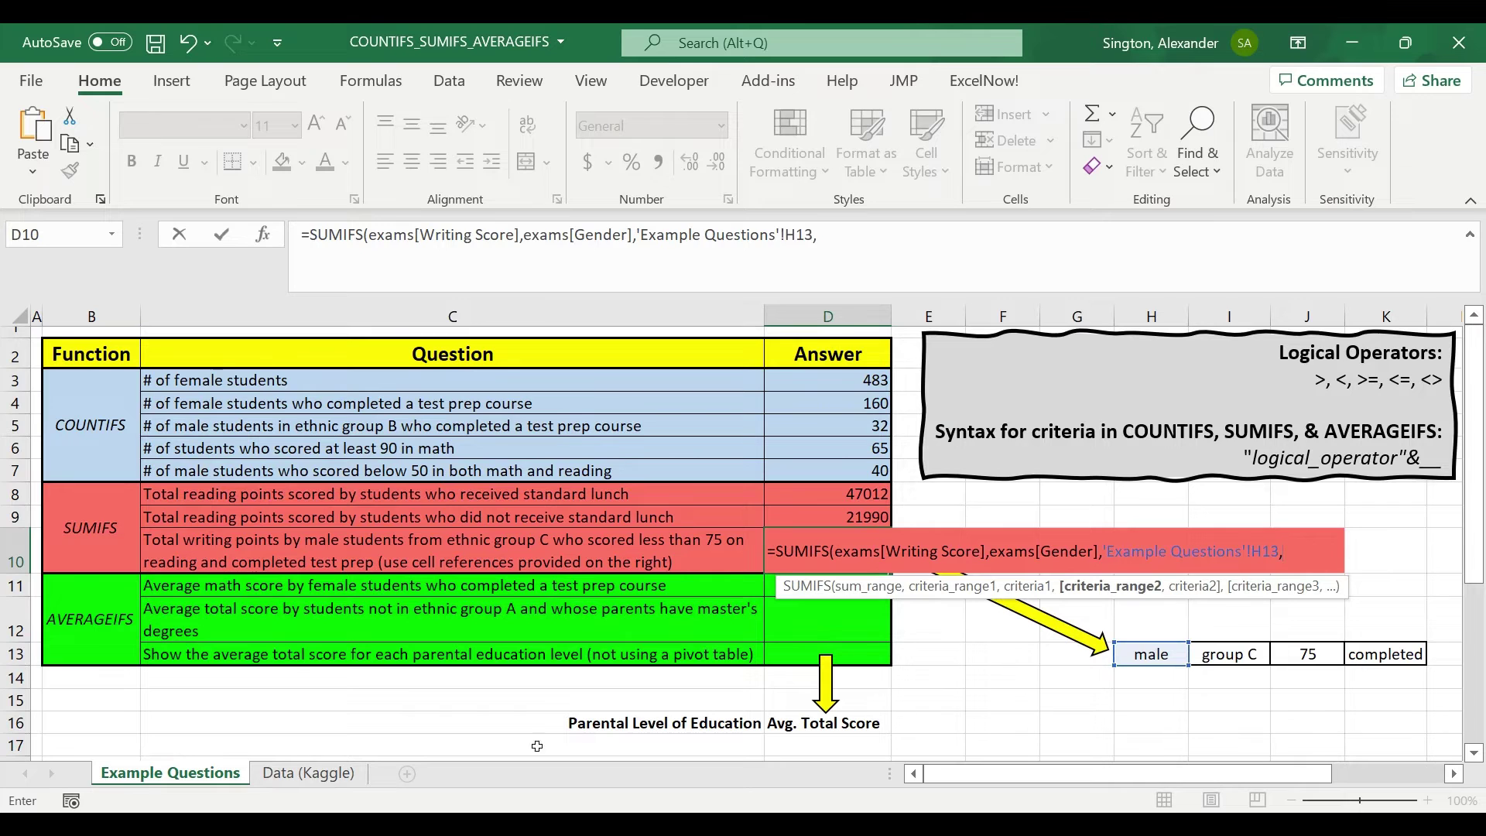
# Add exams[Ethnicity] as the second criteria range in the D10 formula, with cell I13 of Example Questions as its criterion.
pyautogui.click(324, 776)
pyautogui.click(184, 445)
pyautogui.hotkey('ctrl', 'space')
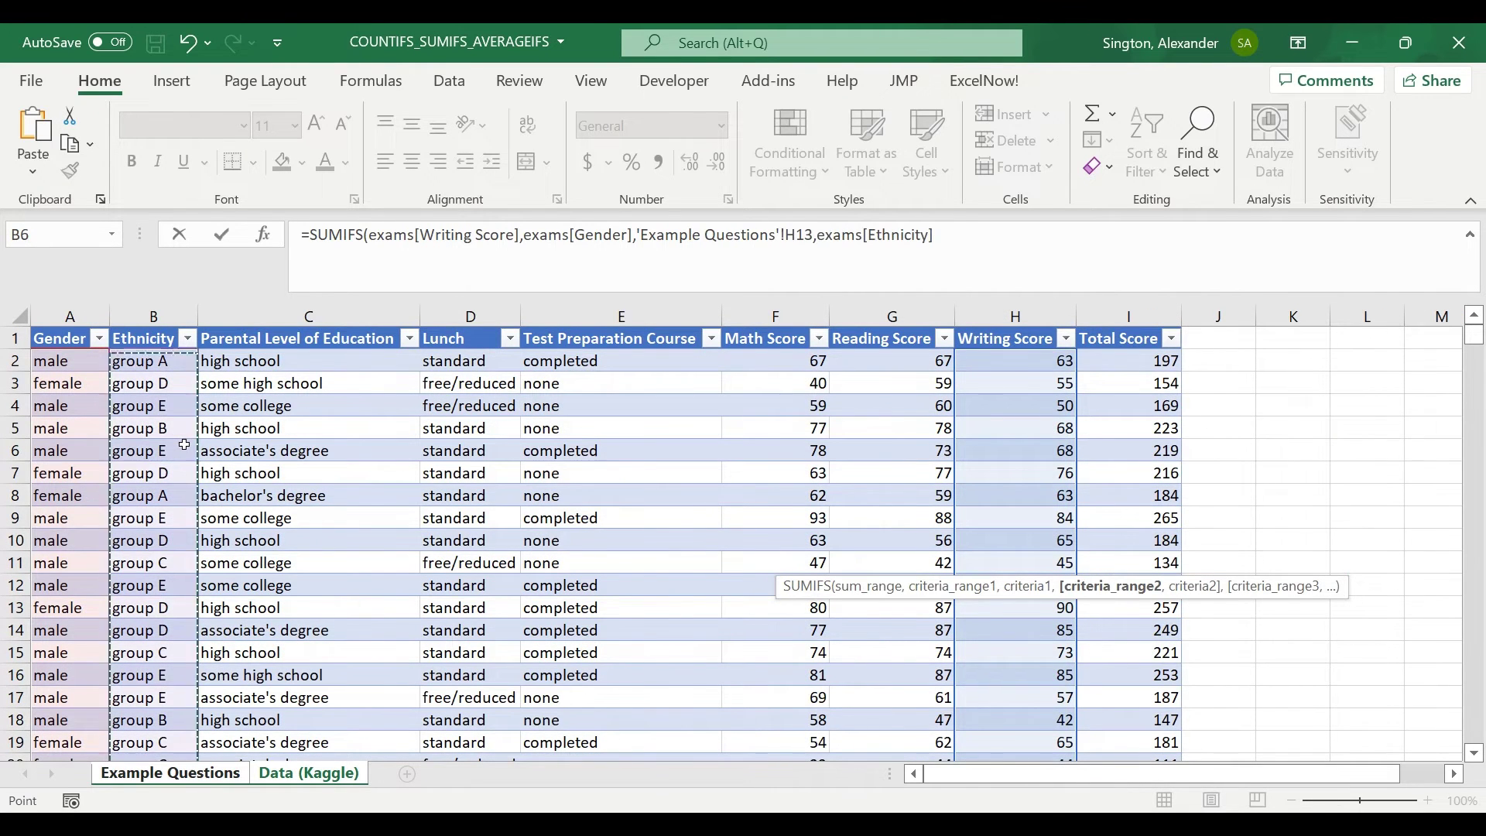
pyautogui.write(',')
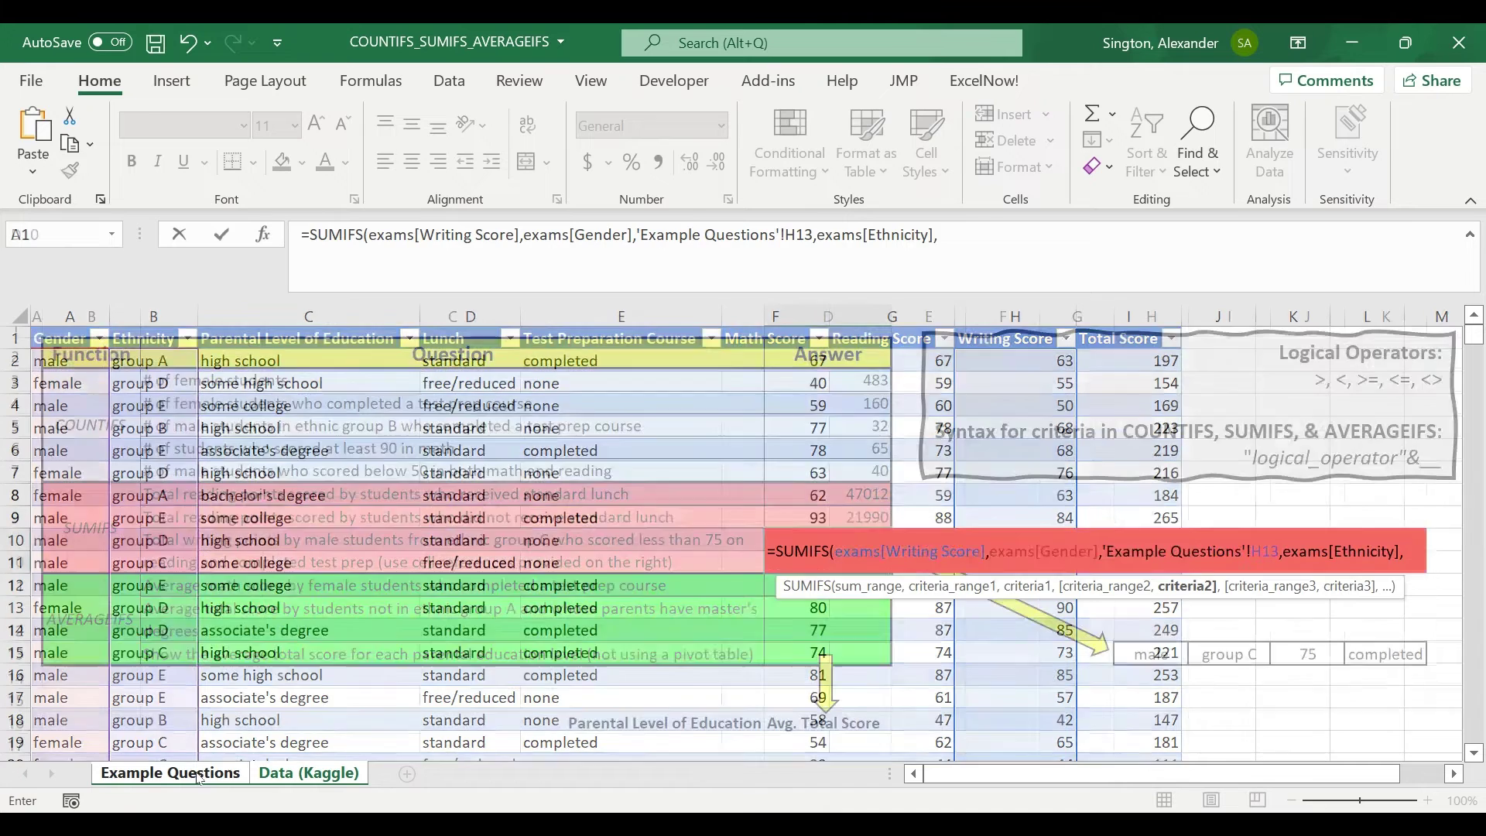
pyautogui.click(172, 772)
pyautogui.click(1230, 654)
pyautogui.write(',')
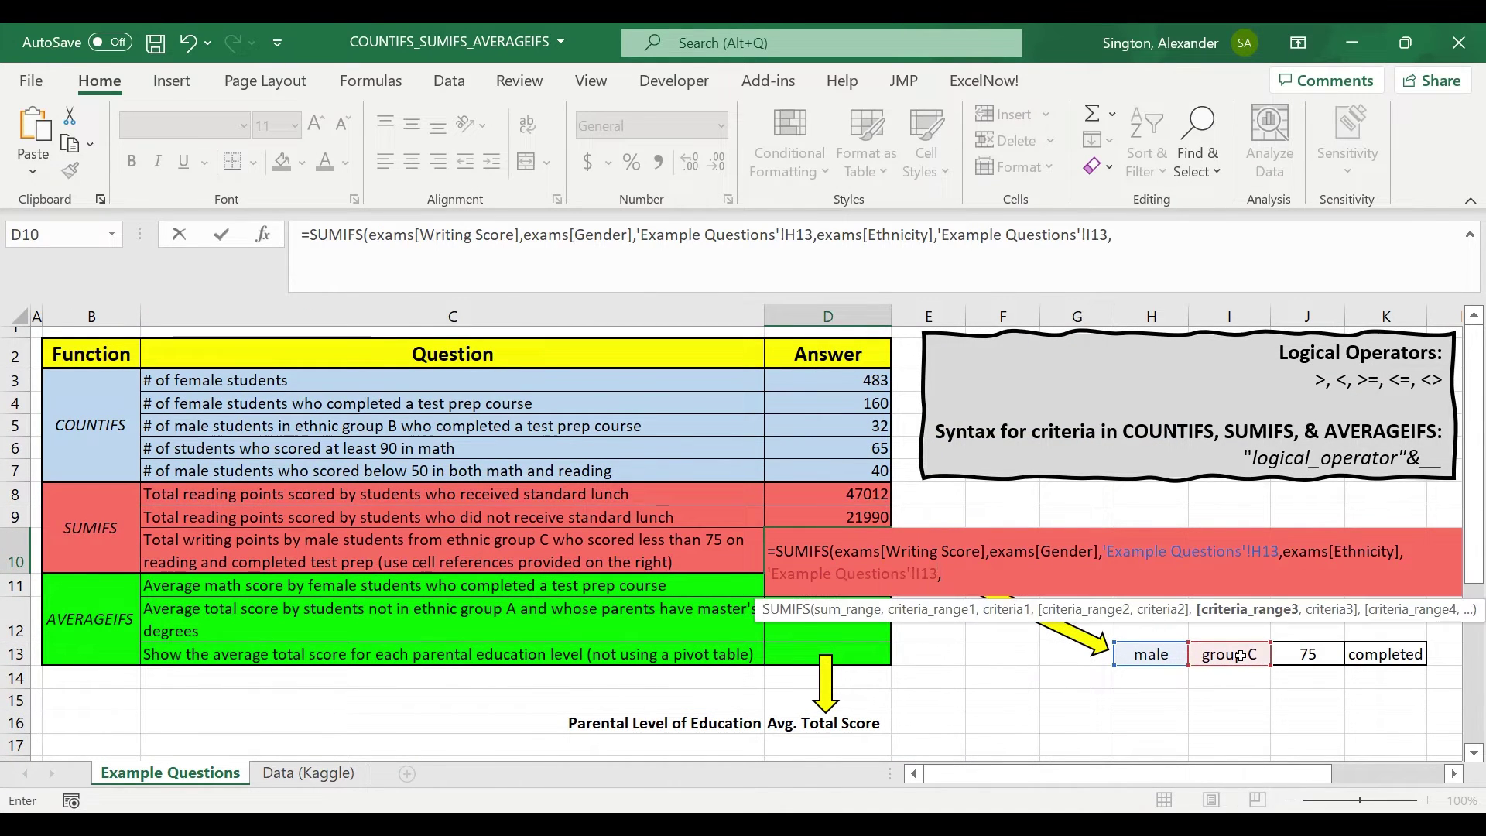
# Add exams[Reading Score] to the D10 formula with the criterion "<"& joined to cell J13 of Example Questions.
pyautogui.click(299, 776)
pyautogui.click(909, 435)
pyautogui.hotkey('ctrl', 'space')
pyautogui.write(',')
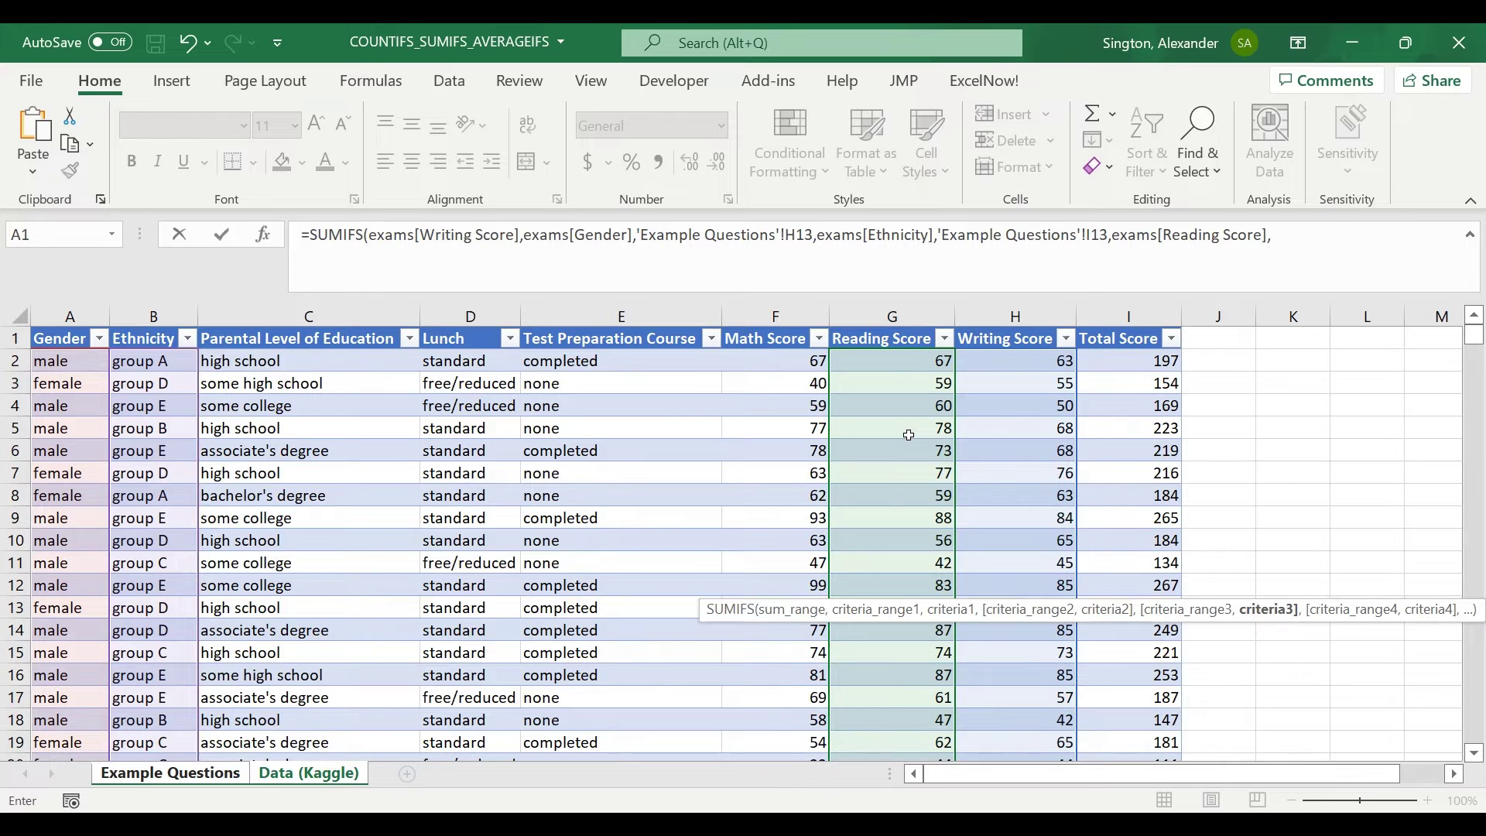
pyautogui.write('"<"&')
pyautogui.click(199, 774)
pyautogui.click(1308, 654)
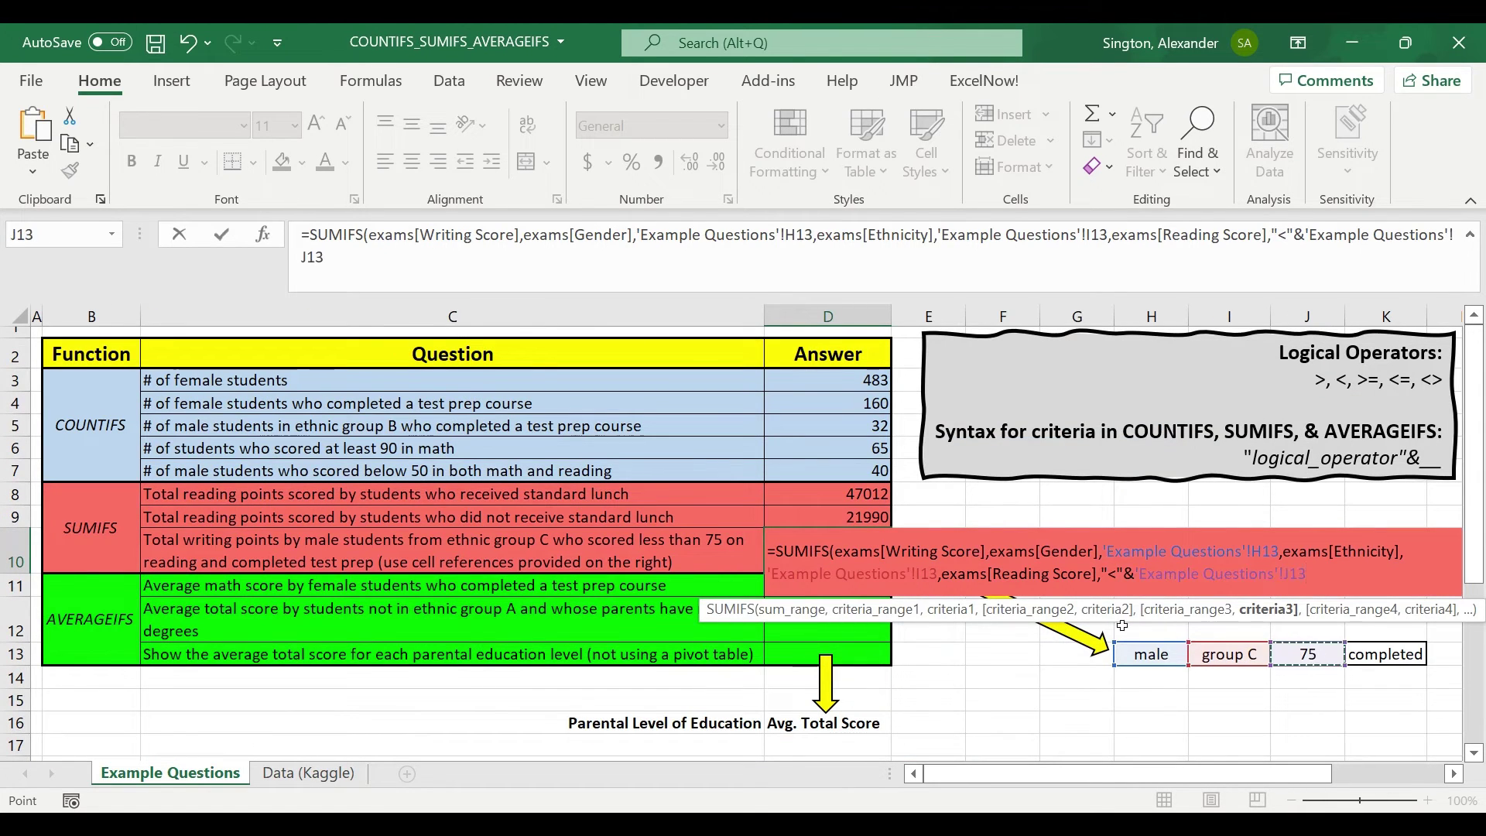
pyautogui.write(',')
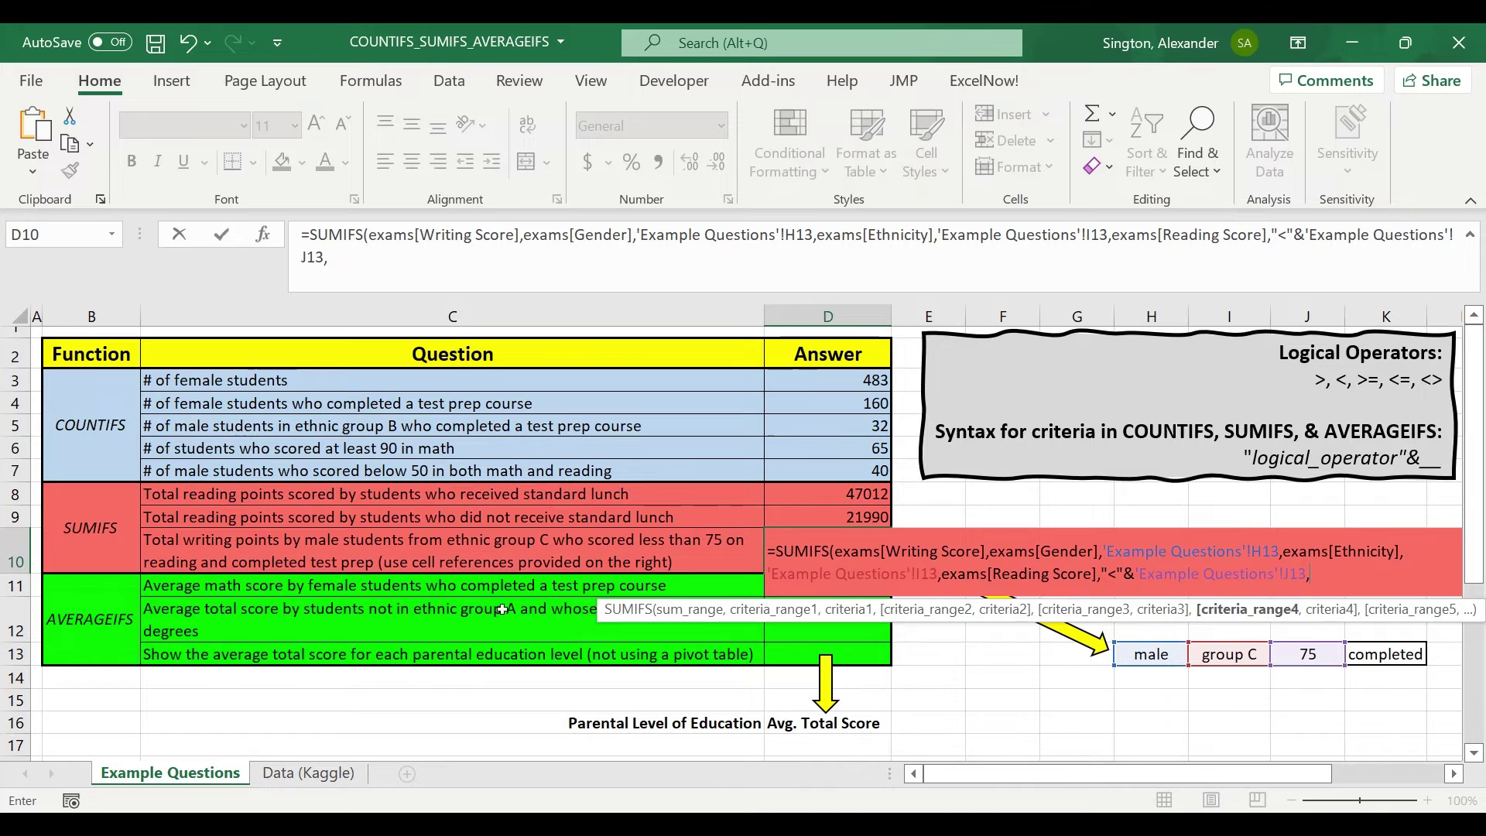
# Add exams[Test Preparation Course] with cell K13 of Example Questions as the last condition and enter the D10 formula.
pyautogui.click(308, 773)
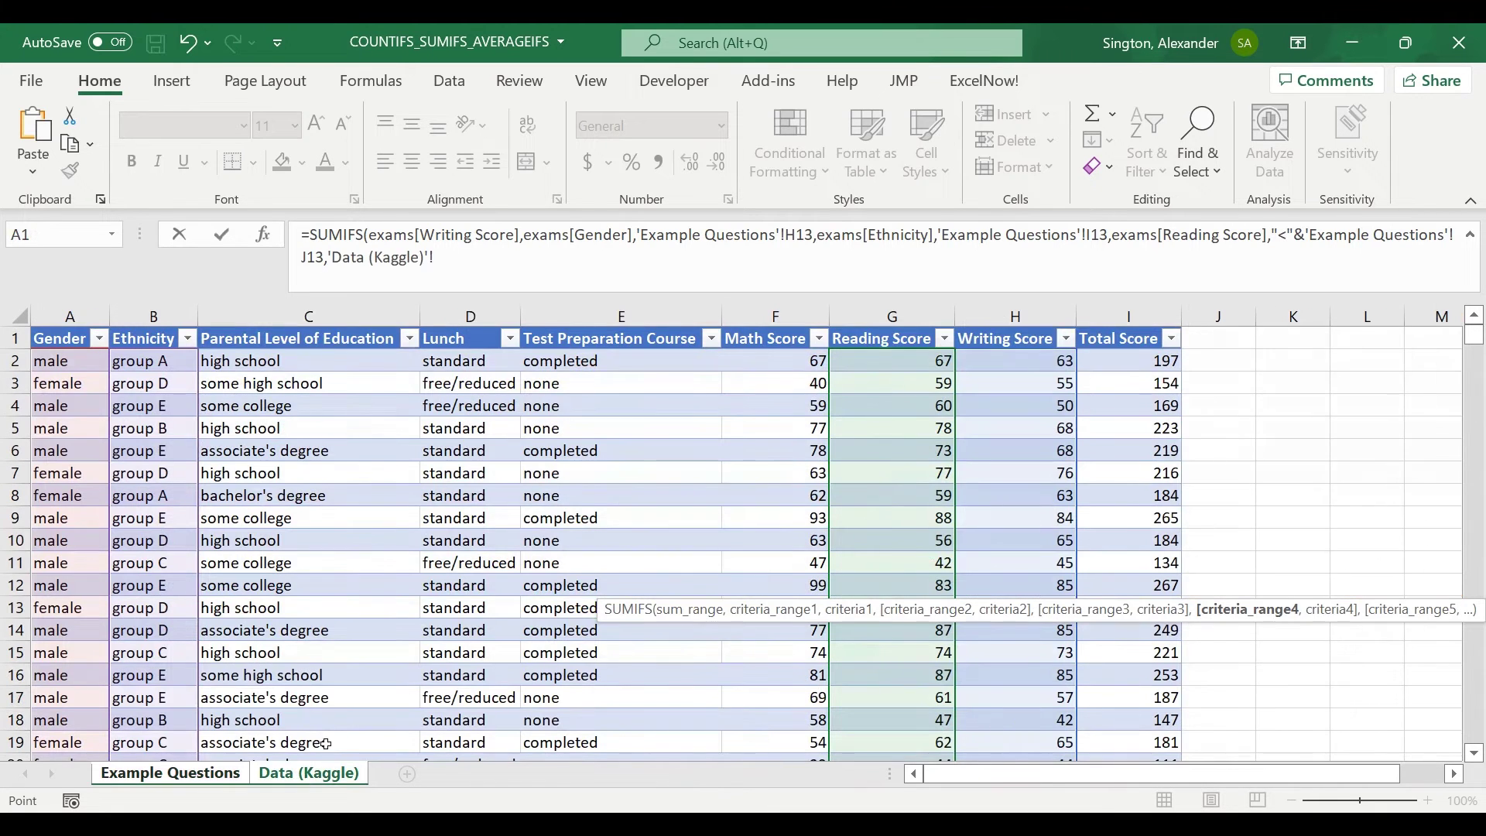
pyautogui.click(649, 491)
pyautogui.hotkey('ctrl', 'space')
pyautogui.write(',')
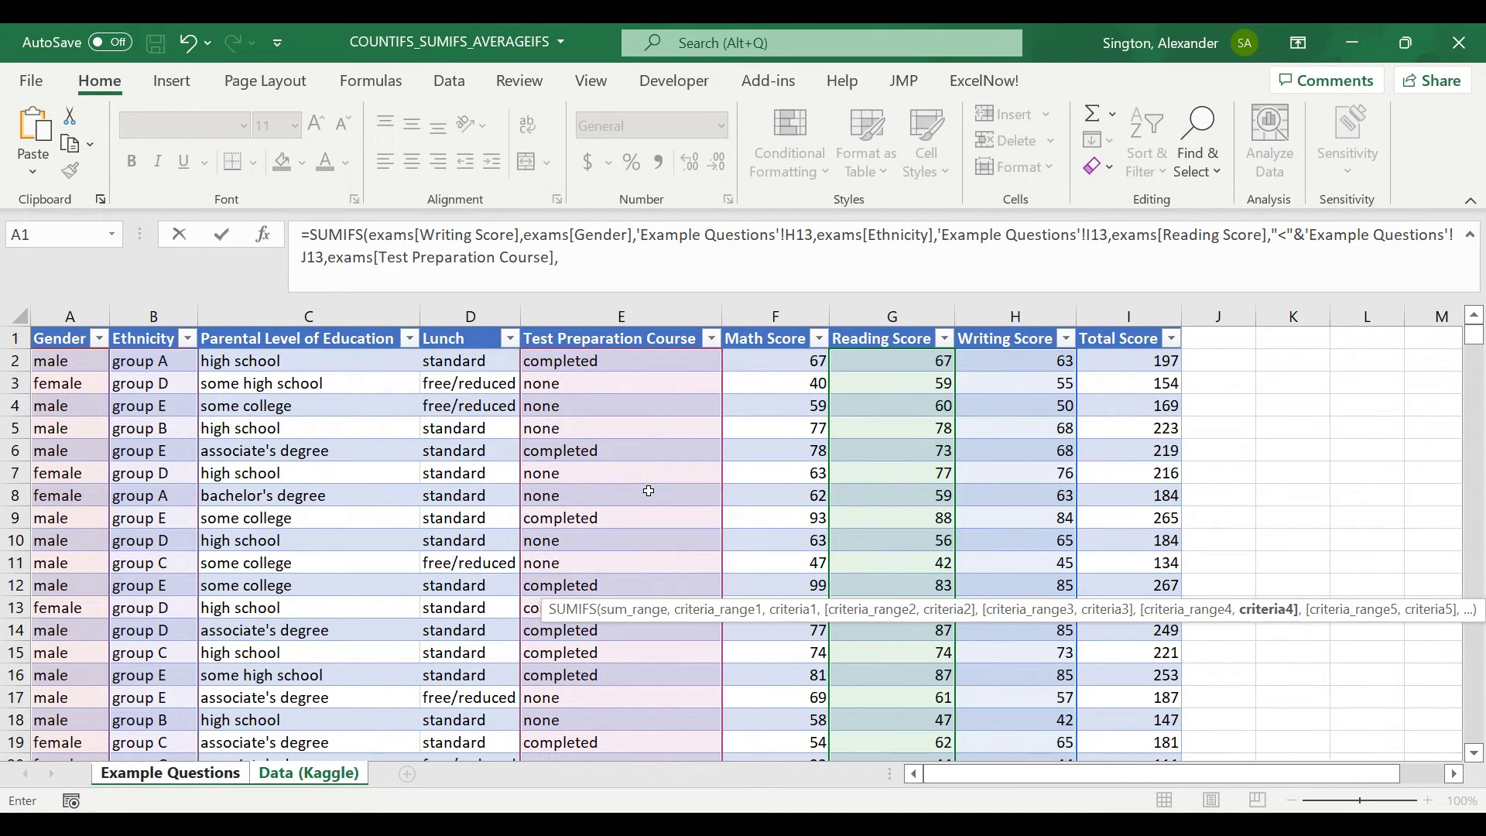
pyautogui.click(186, 773)
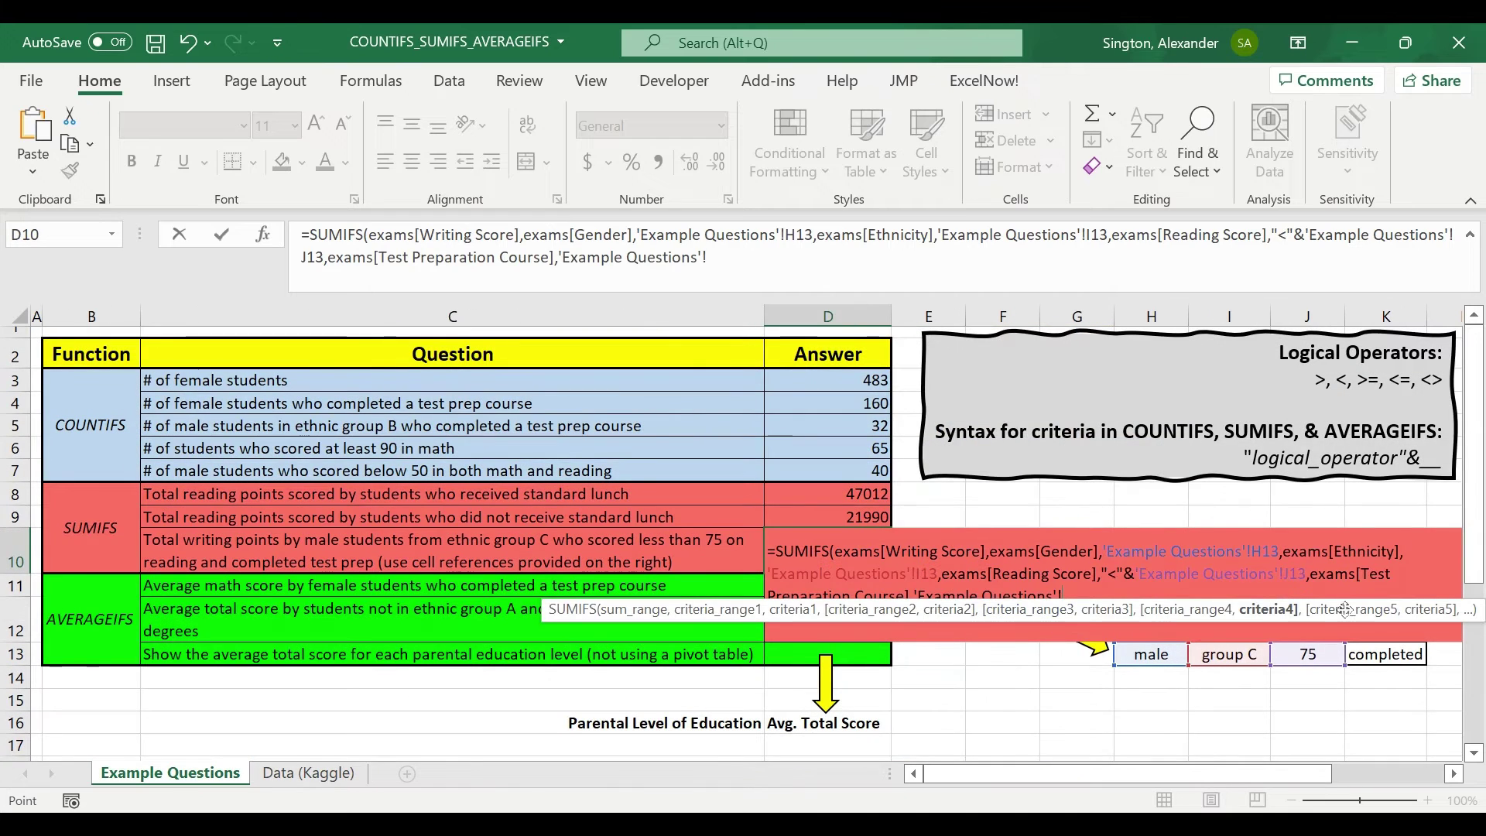
pyautogui.click(1387, 654)
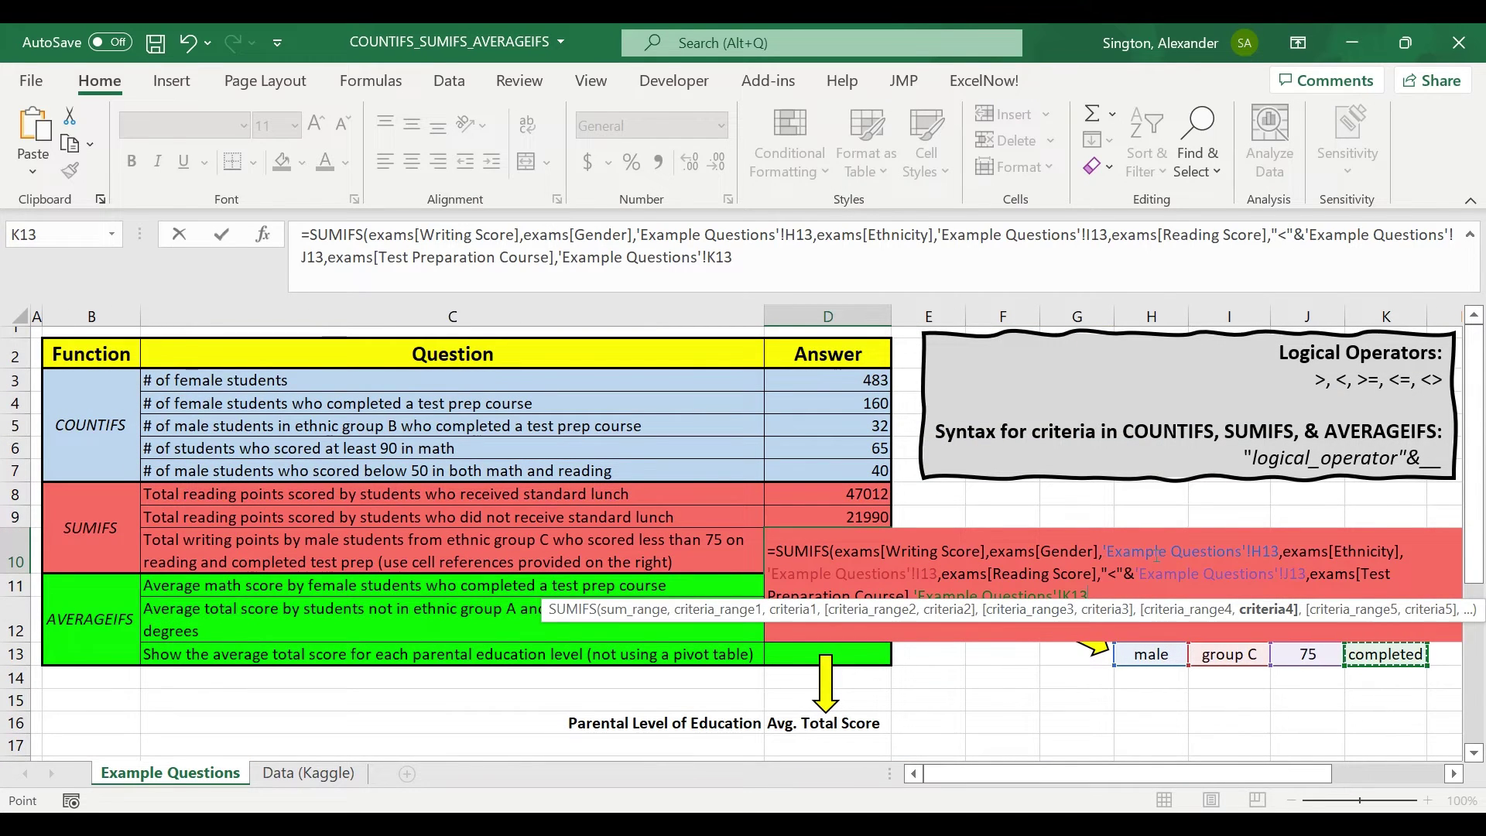
pyautogui.write(')')
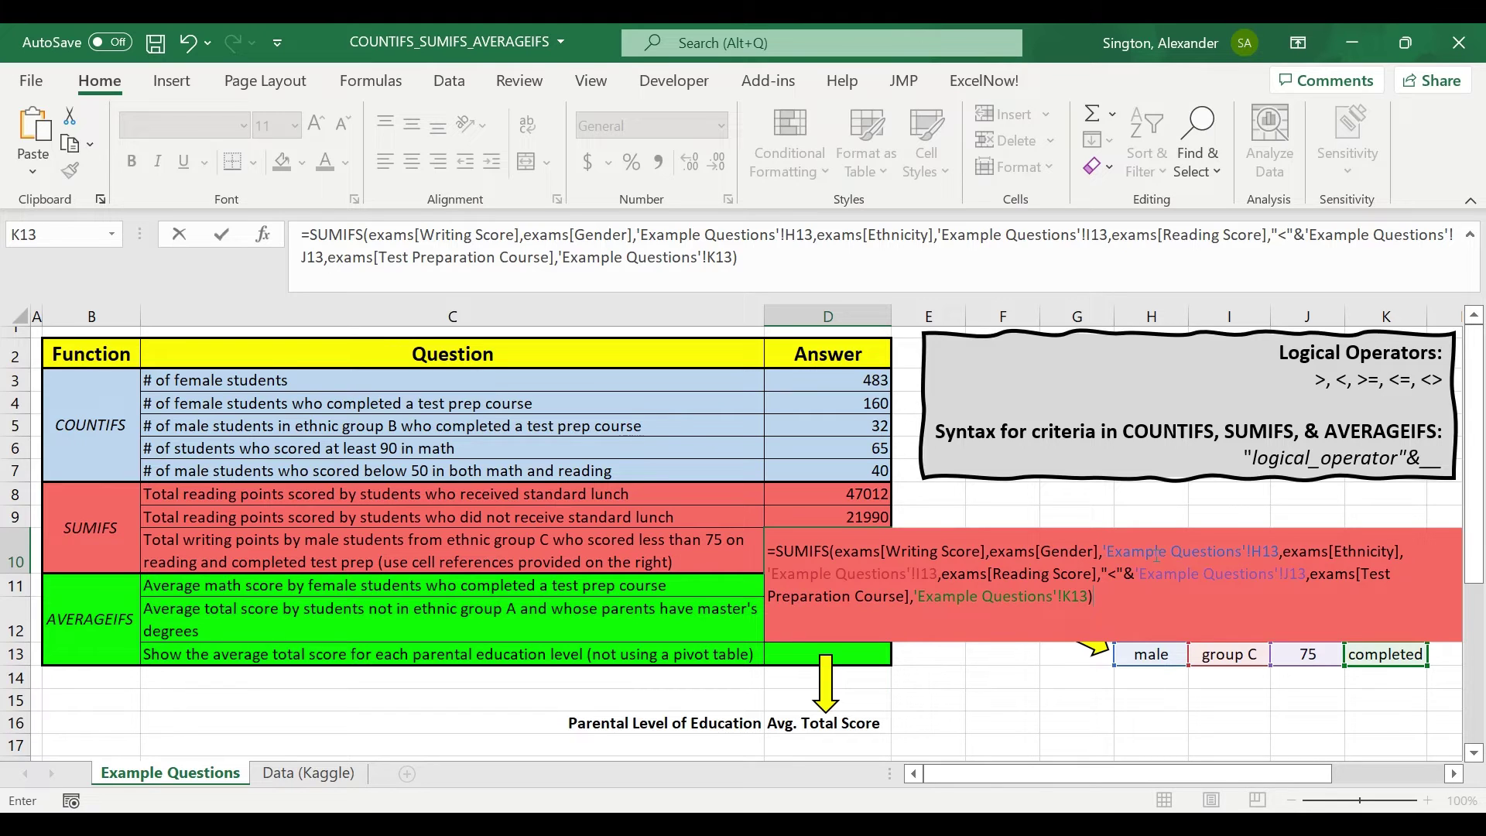
pyautogui.hotkey('ctrl', 'Return')
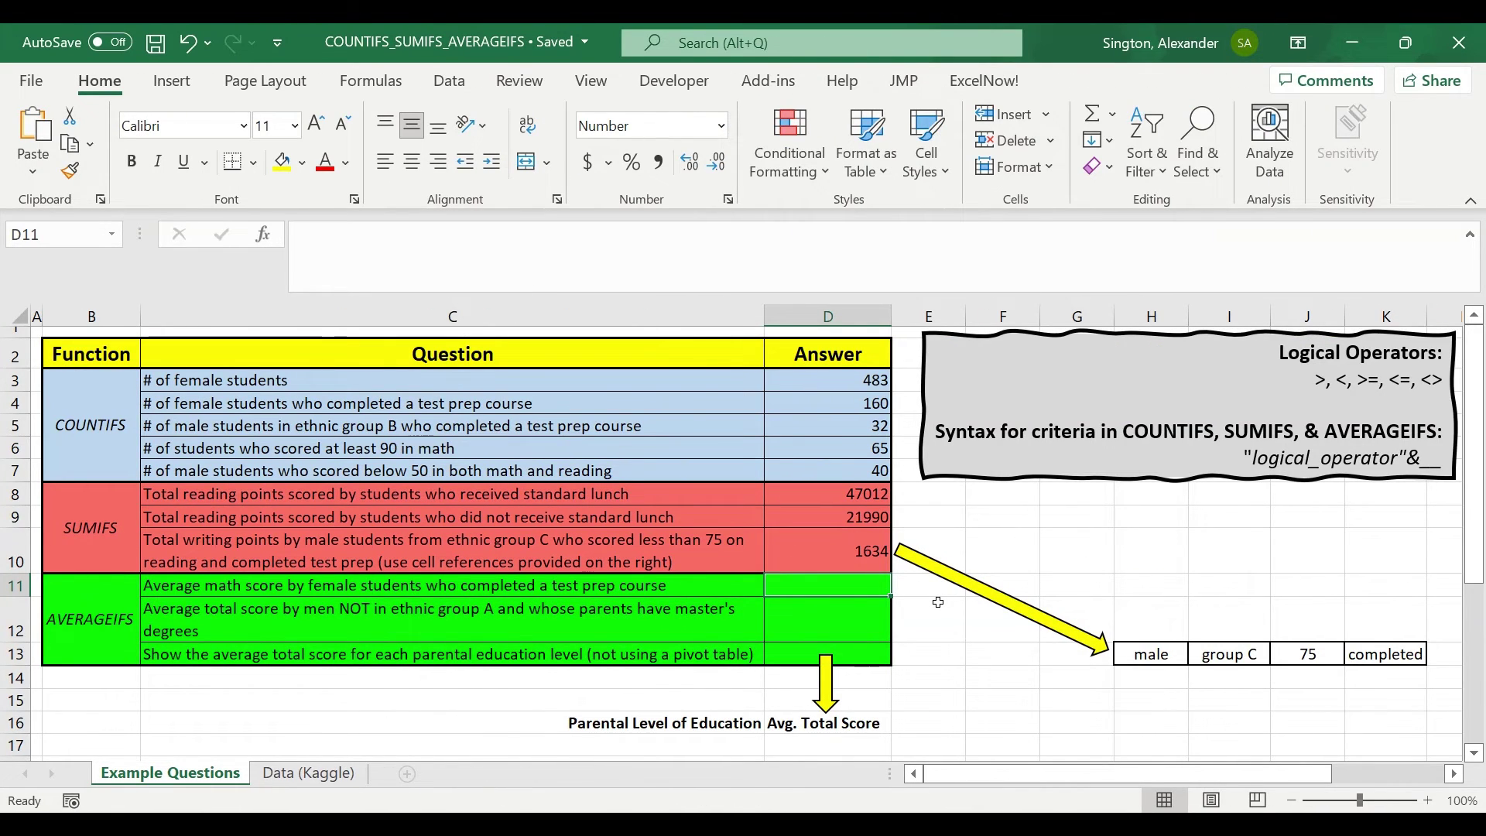
# Start an AVERAGEIFS formula in D11 with exams[Math Score] as the average range.
pyautogui.write('=aver')
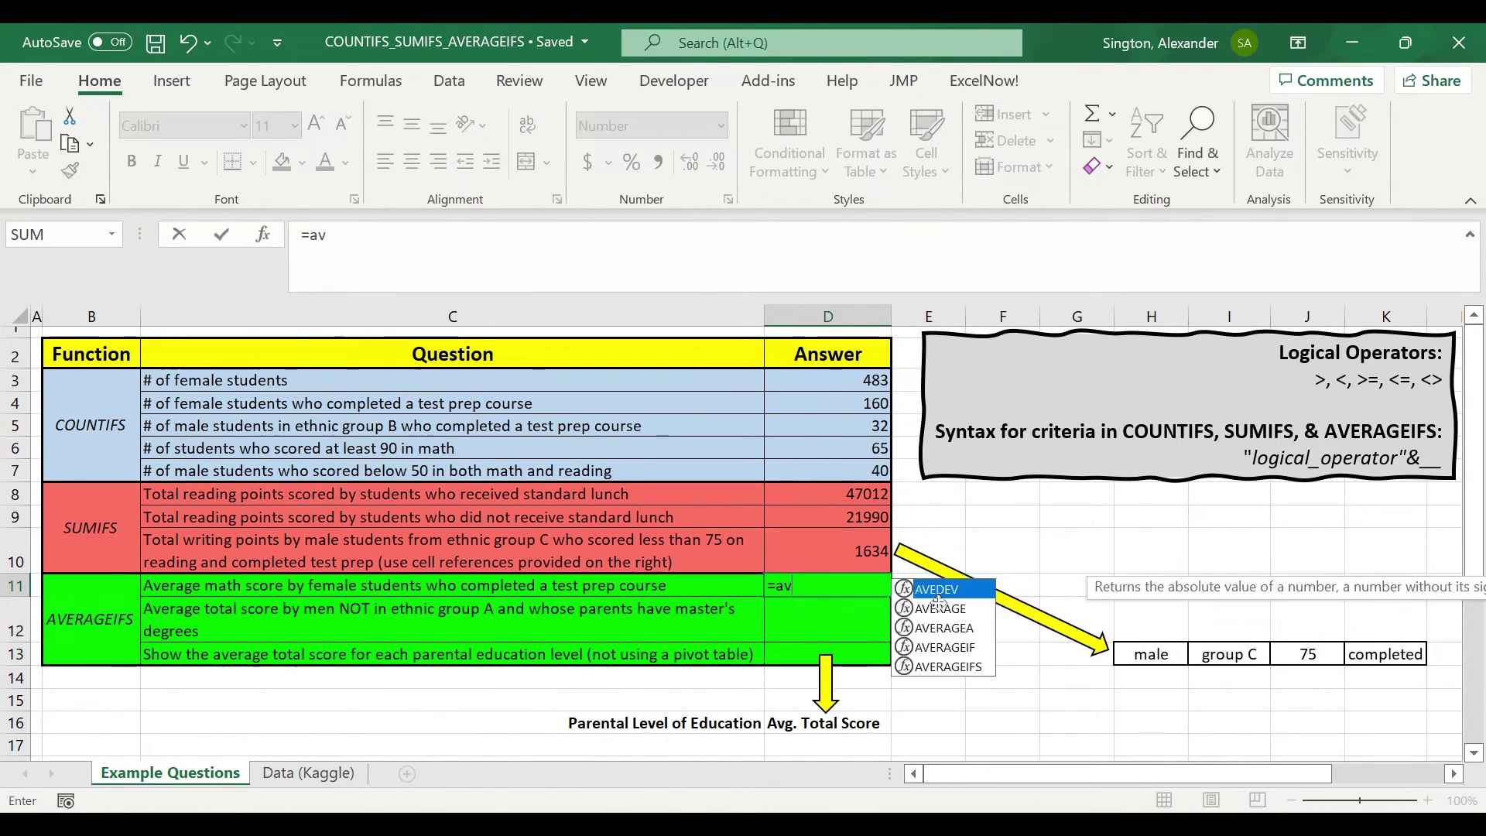
pyautogui.press('Down')
pyautogui.press('Down')
pyautogui.press('Down')
pyautogui.press('Tab')
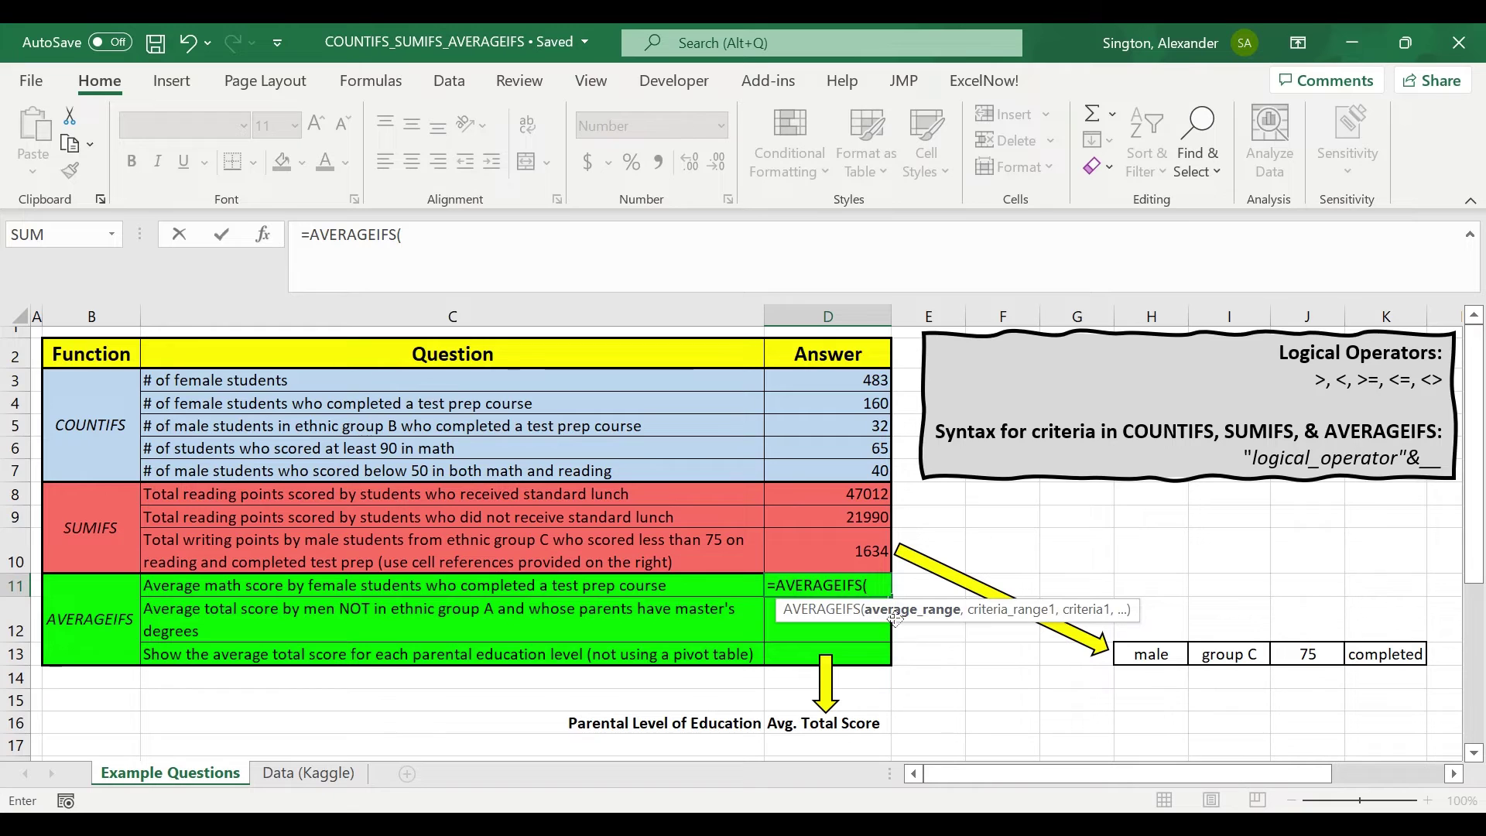
pyautogui.click(350, 776)
pyautogui.click(790, 458)
pyautogui.hotkey('ctrl', 'space')
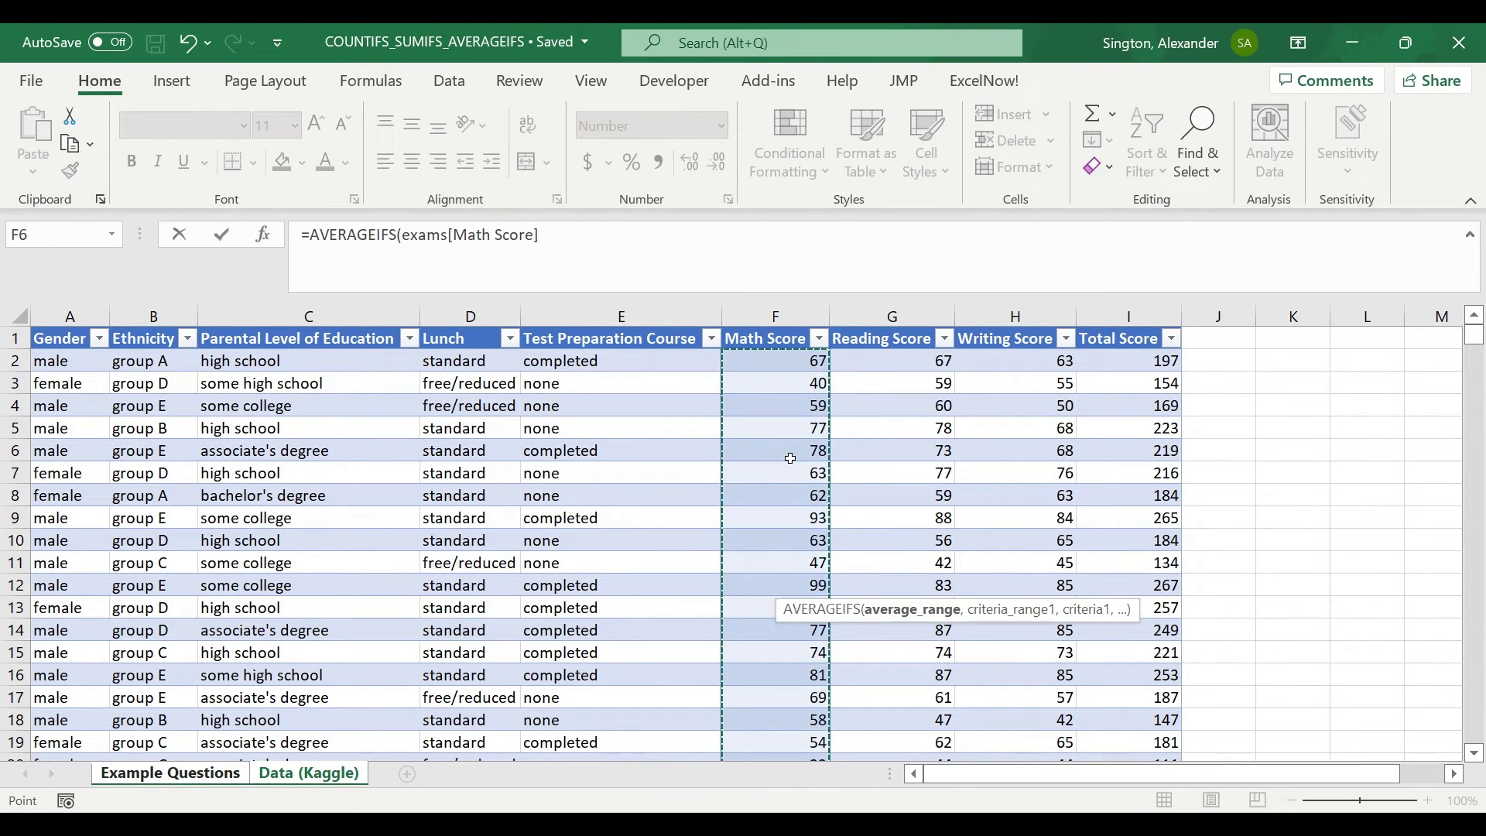
pyautogui.write(',')
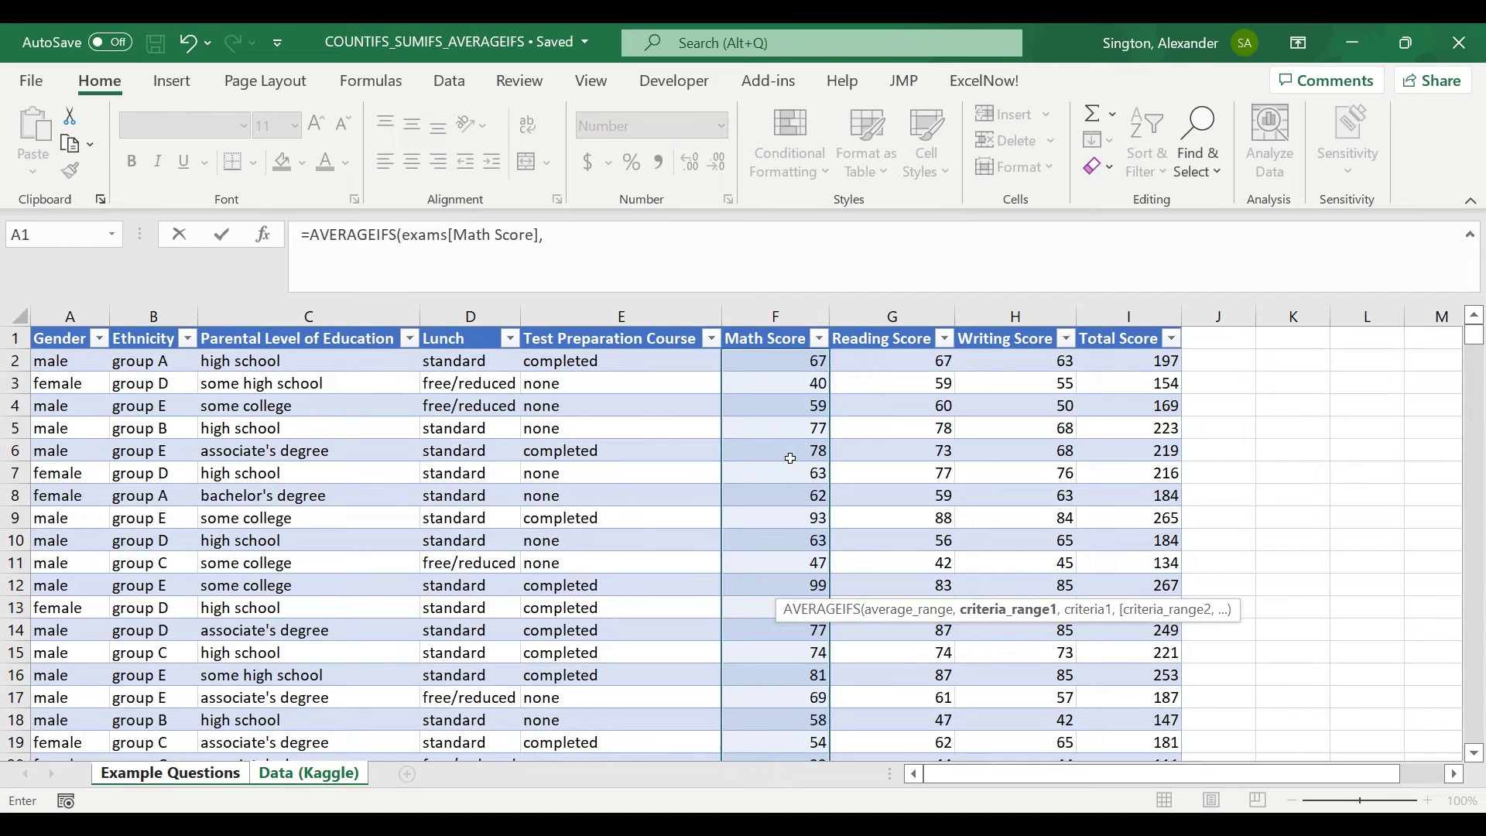
# Add exams[Gender] with the criterion "female" as the first condition of the D11 formula.
pyautogui.click(72, 460)
pyautogui.hotkey('ctrl', 'space')
pyautogui.write(',')
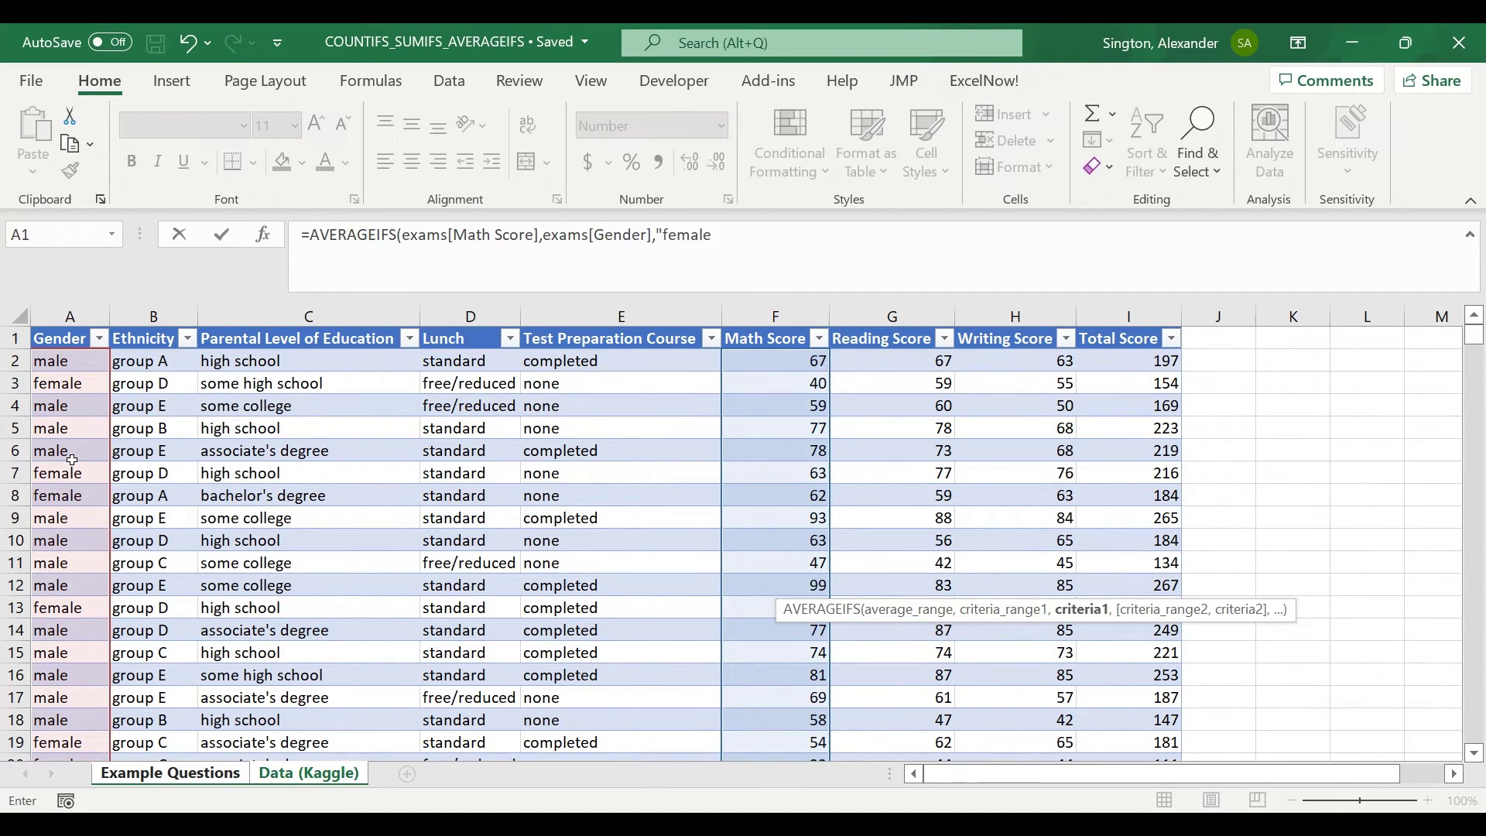
pyautogui.write('"female",')
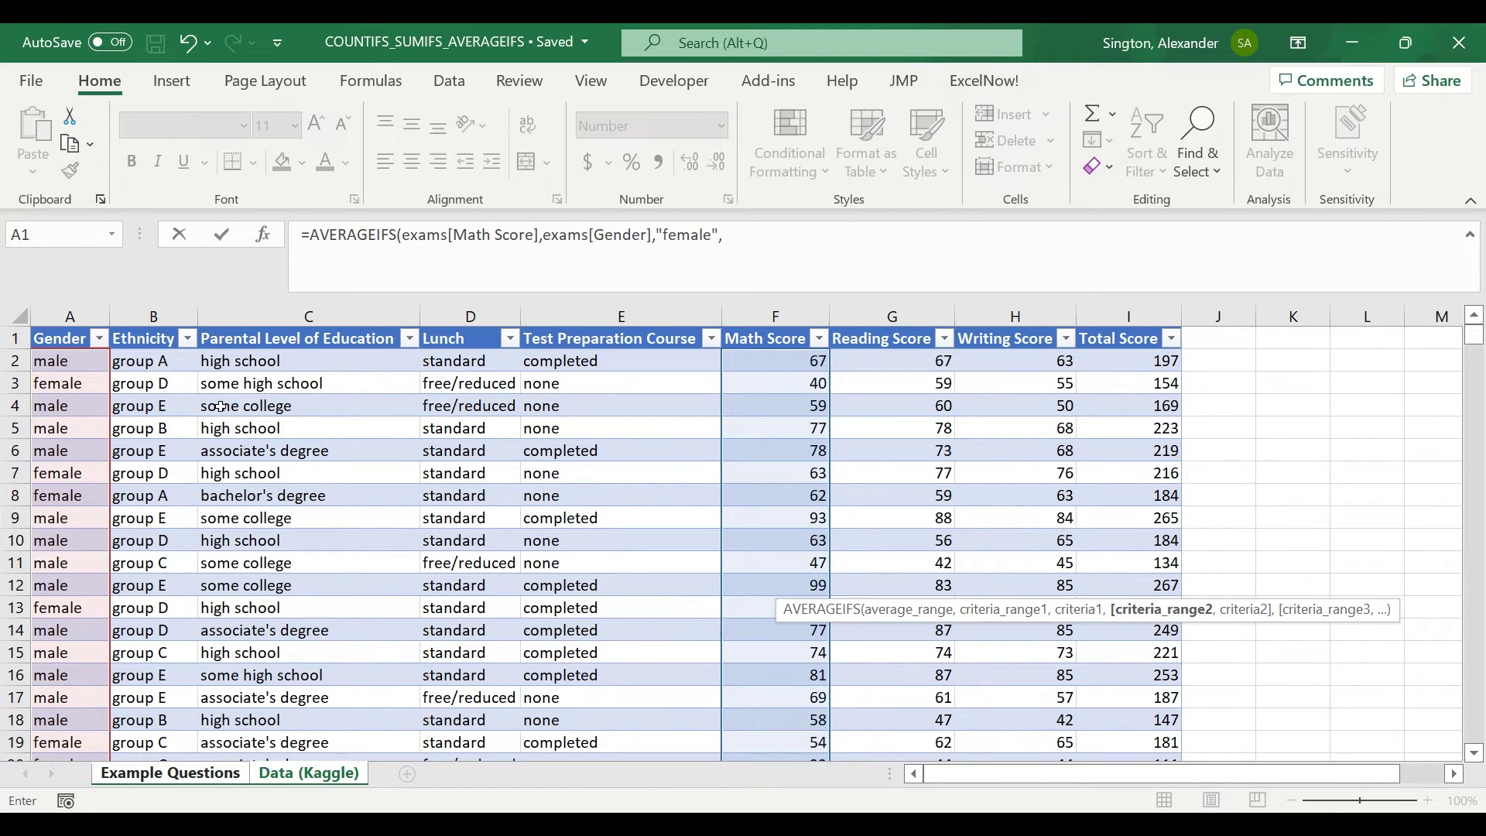
# Add exams[Test Preparation Course] with the criterion "completed" as the second condition and enter the D11 formula.
pyautogui.click(634, 474)
pyautogui.hotkey('ctrl', 'space')
pyautogui.write(',')
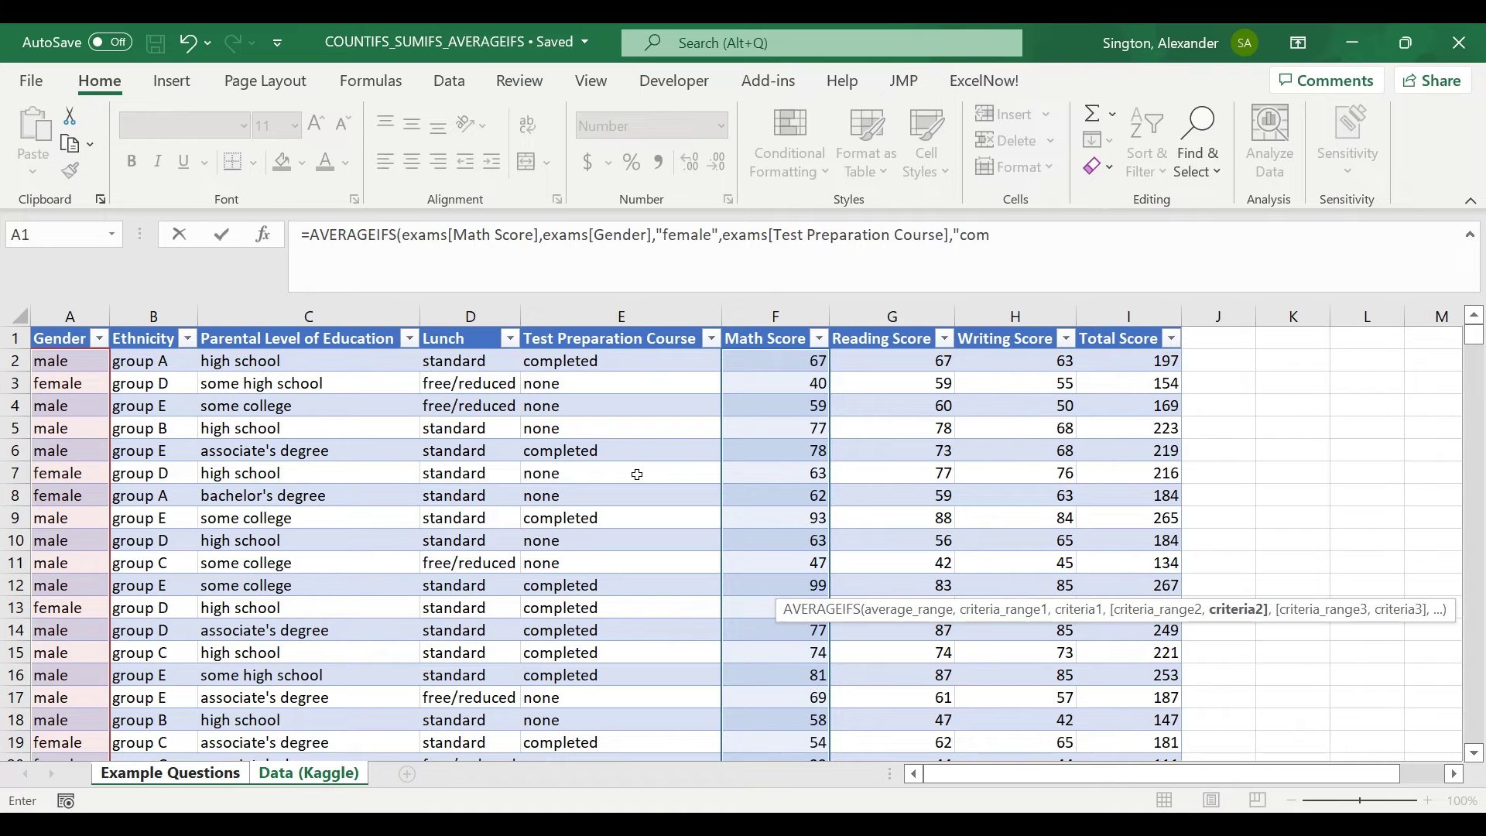
pyautogui.write('"completed")')
pyautogui.press('Return')
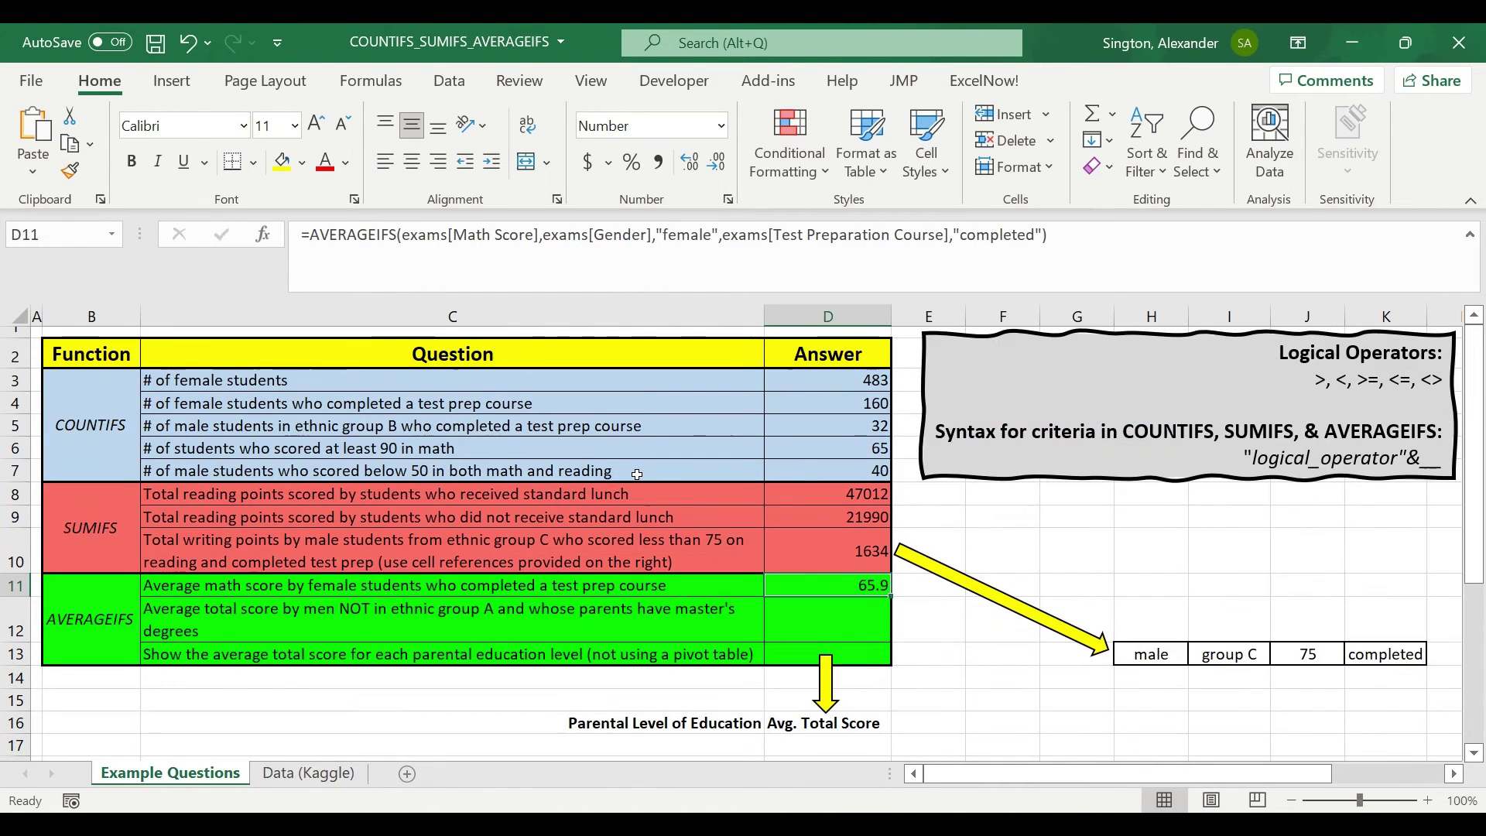
# Start an AVERAGEIFS formula in D12 with exams[Total Score] as the average range.
pyautogui.press('Down')
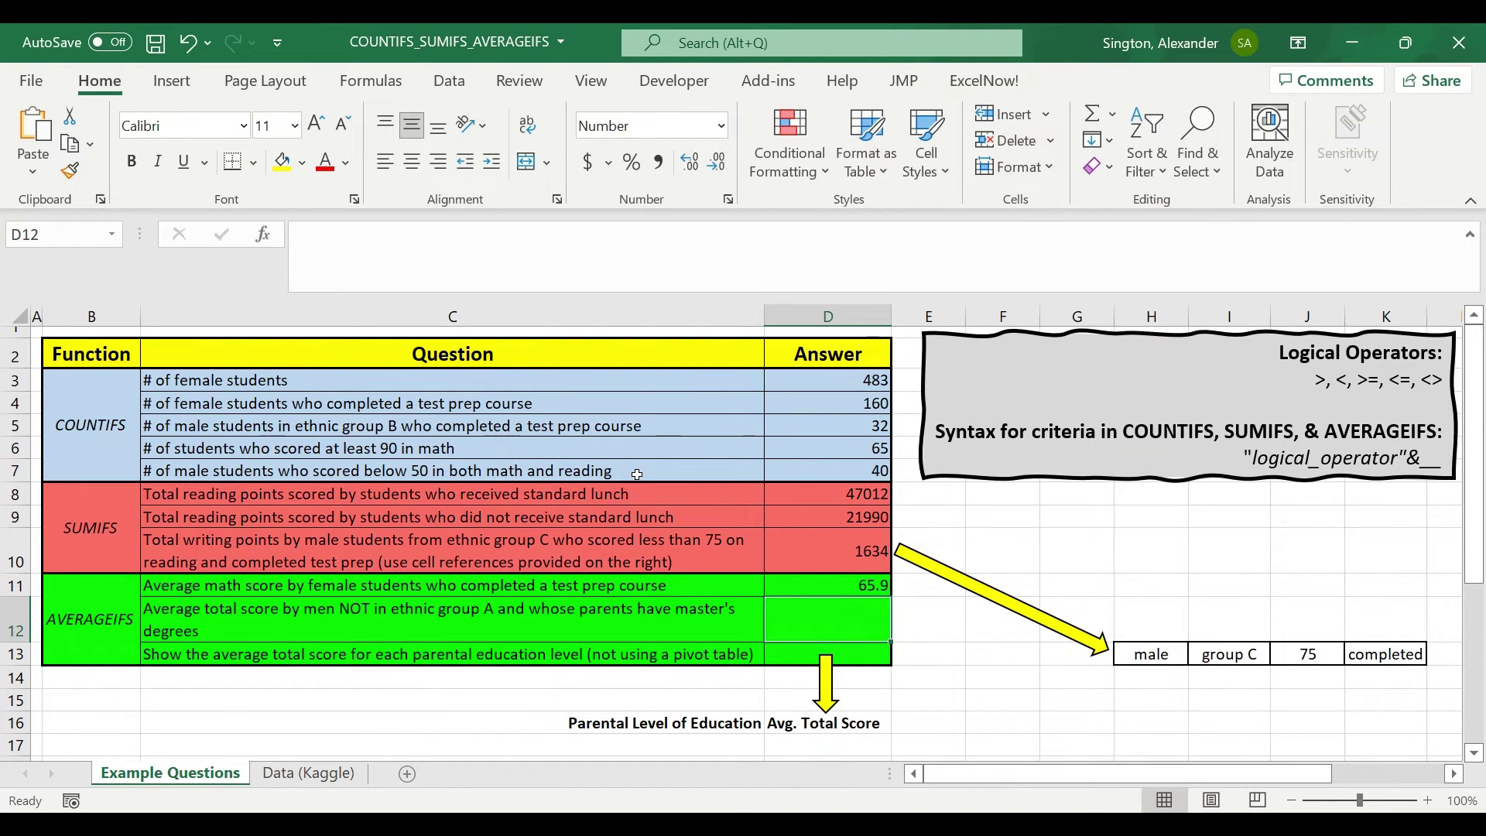
pyautogui.write('=aver')
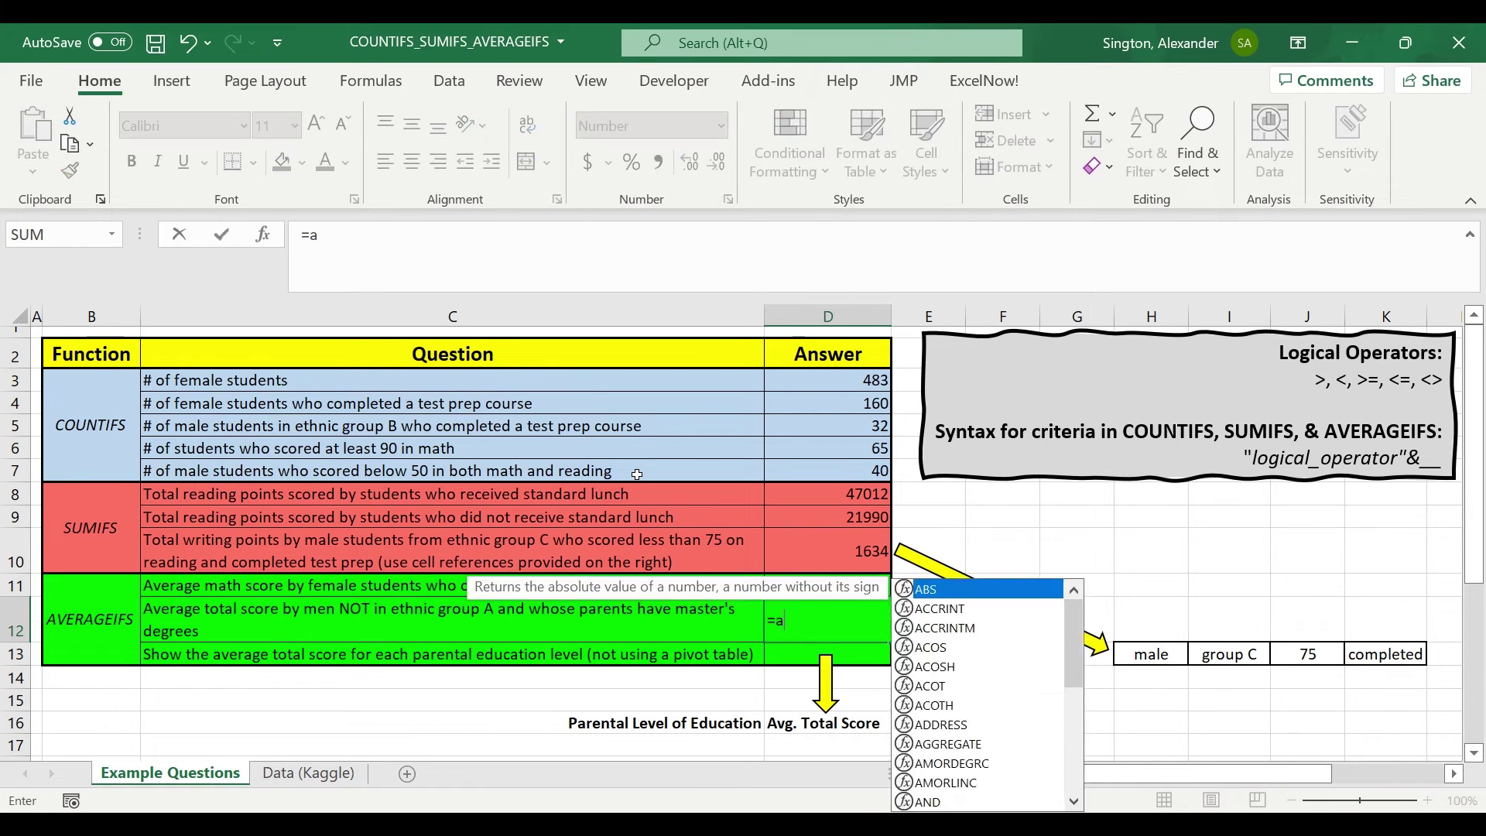
pyautogui.press('Down')
pyautogui.press('Down')
pyautogui.press('Down')
pyautogui.press('Tab')
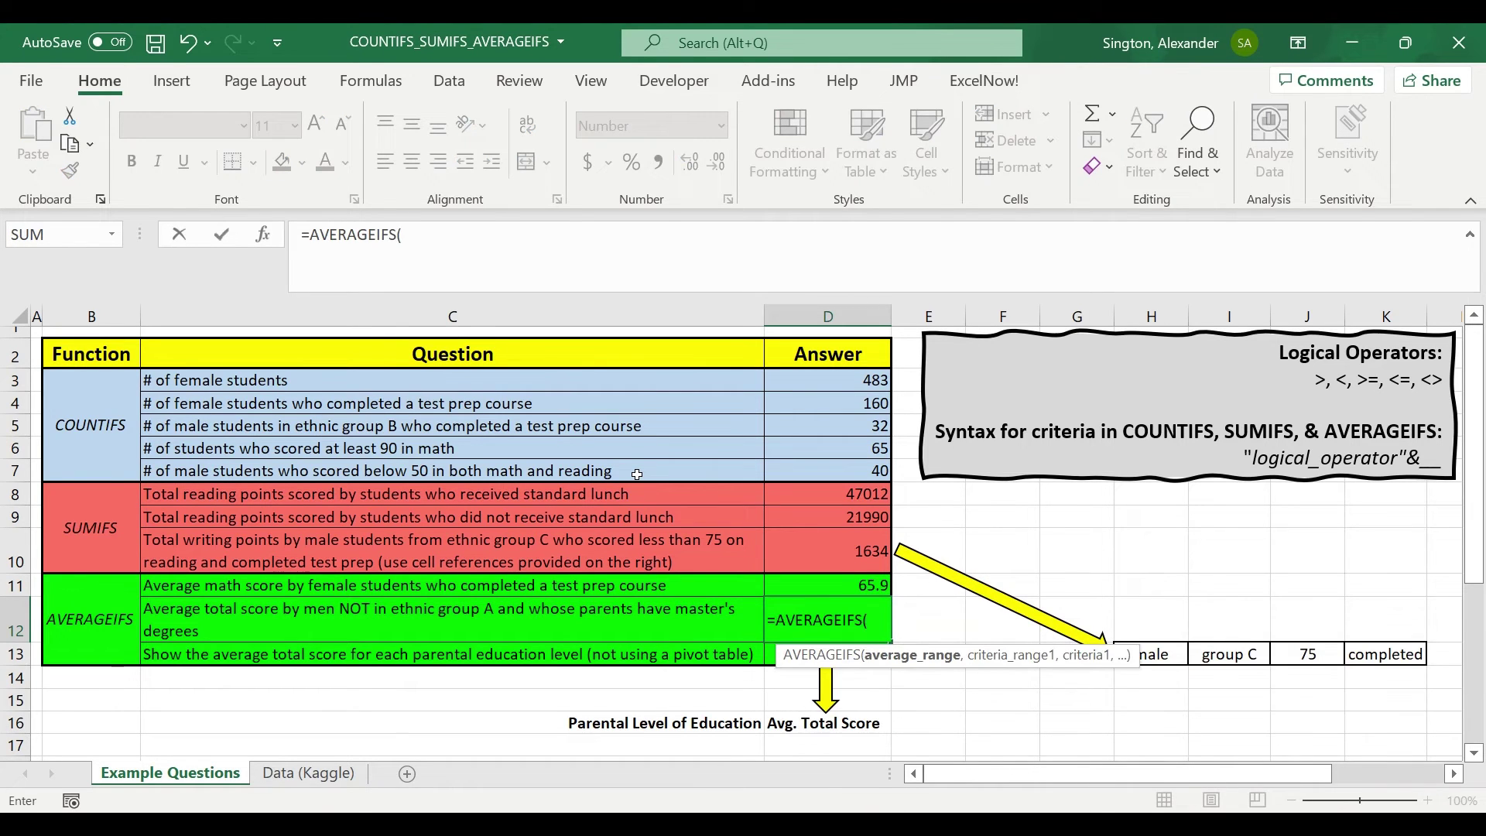
pyautogui.click(308, 773)
pyautogui.click(1132, 452)
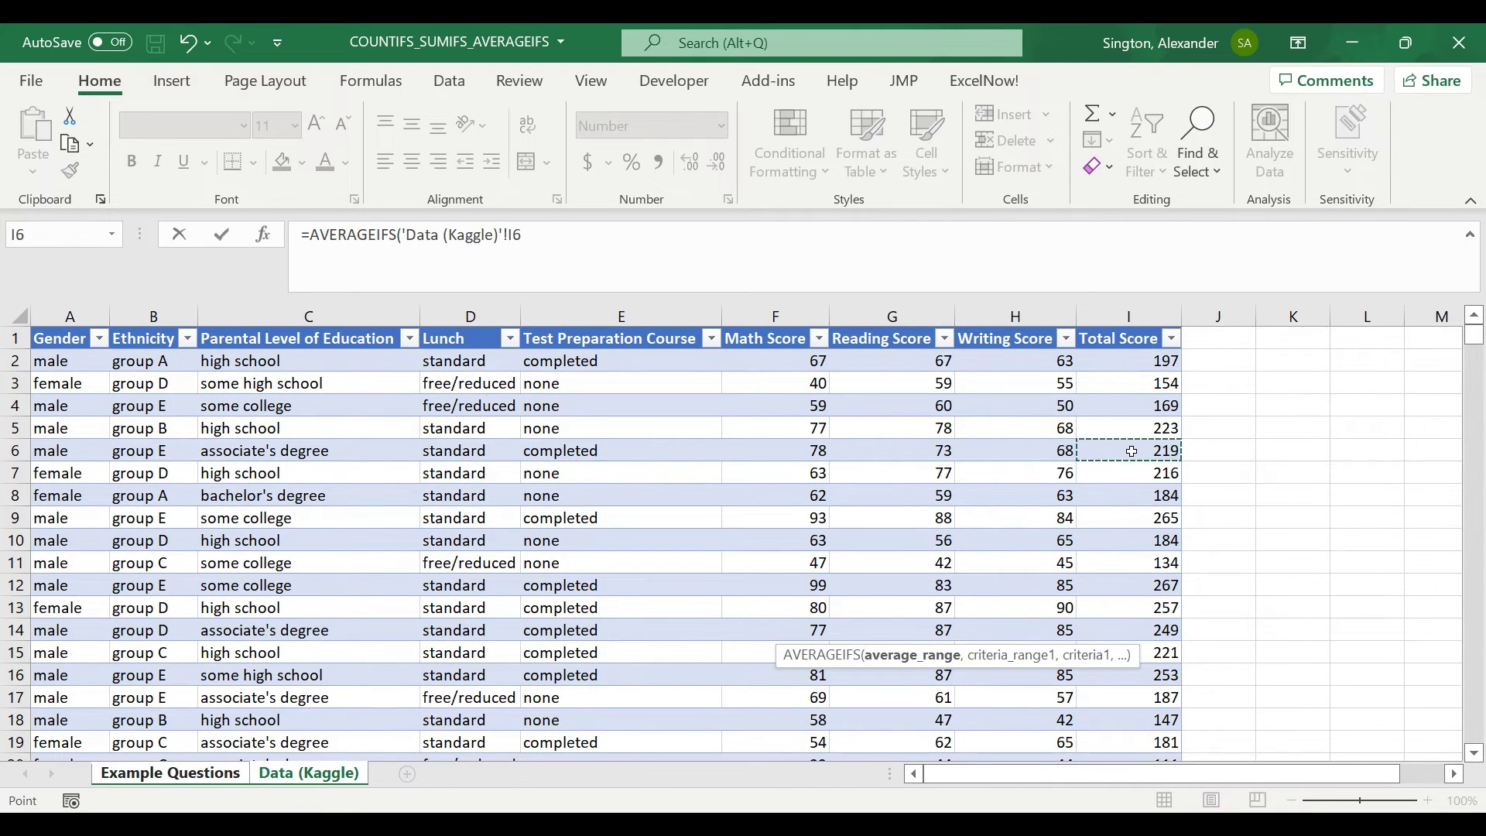
pyautogui.hotkey('ctrl', 'space')
pyautogui.write(',')
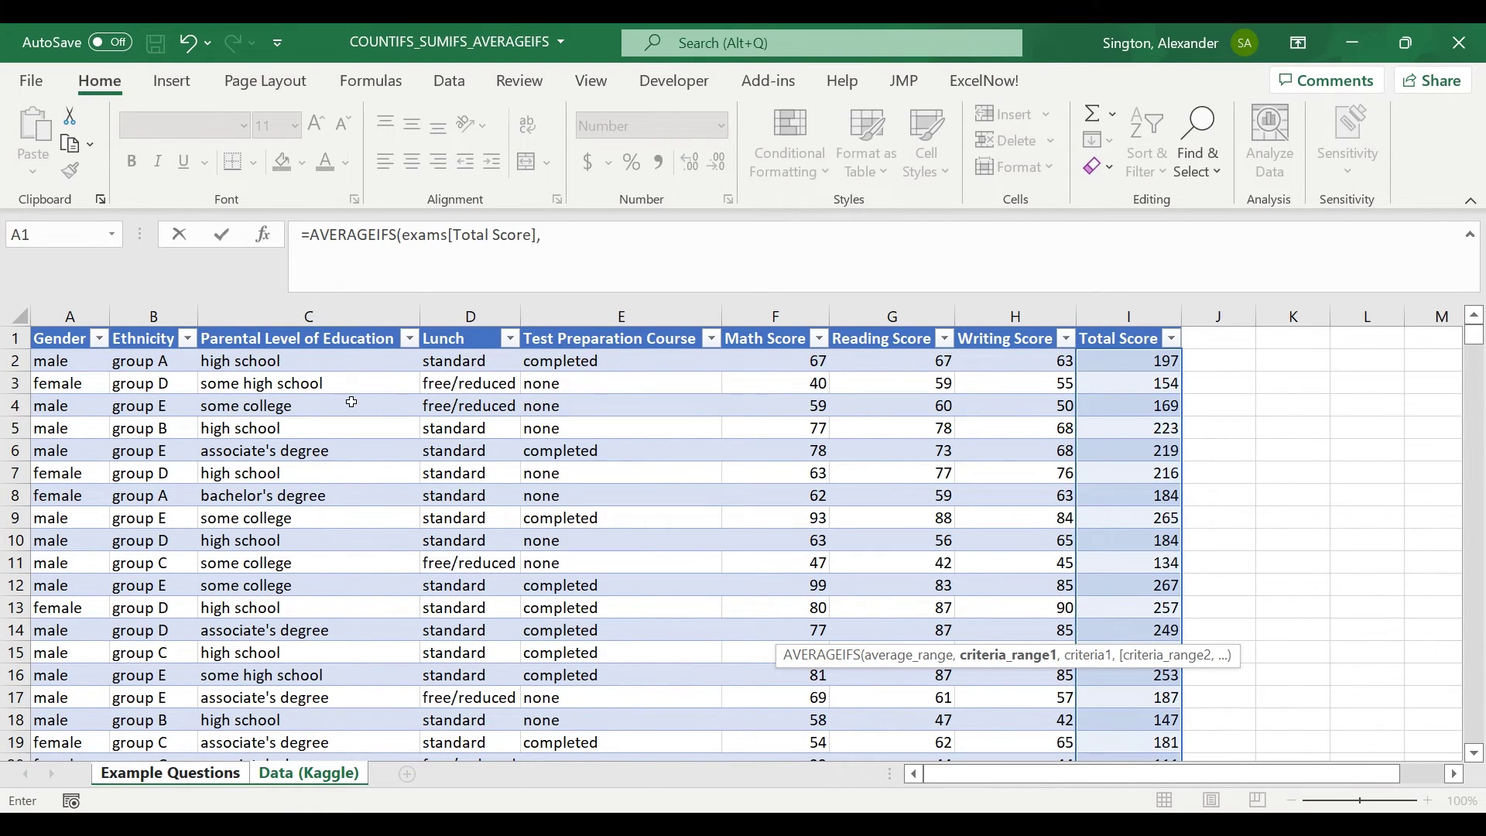
# Add exams[Gender] with the criterion "male" as the first condition of the D12 formula.
pyautogui.click(70, 434)
pyautogui.hotkey('ctrl', 'space')
pyautogui.write(',"male",')
# Add exams[Ethnicity] with the criterion "<>"&"group A" as the second condition of the D12 formula.
pyautogui.click(136, 437)
pyautogui.hotkey('ctrl', 'space')
pyautogui.write(',')
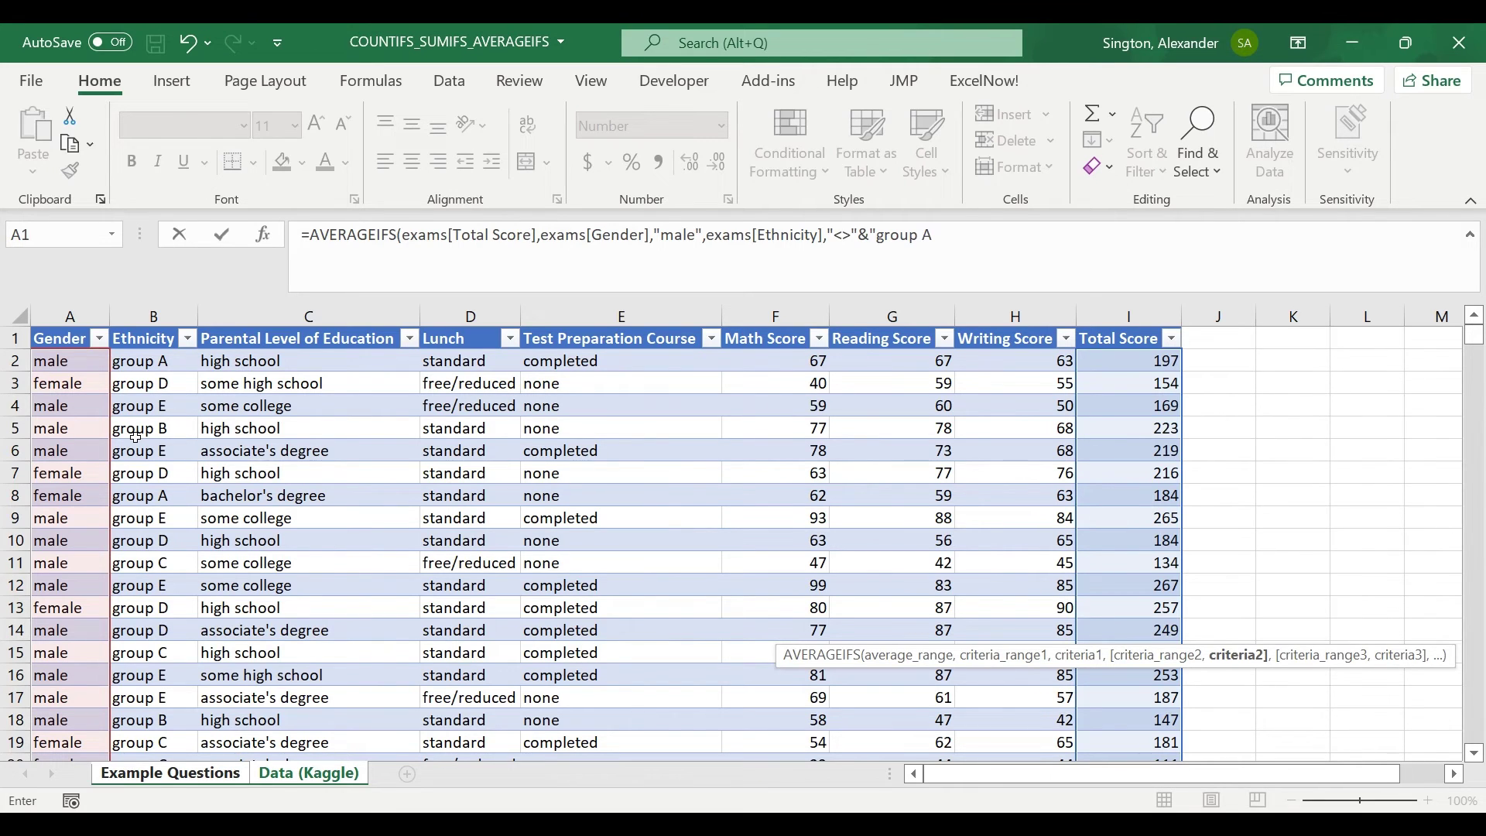
pyautogui.write(',')
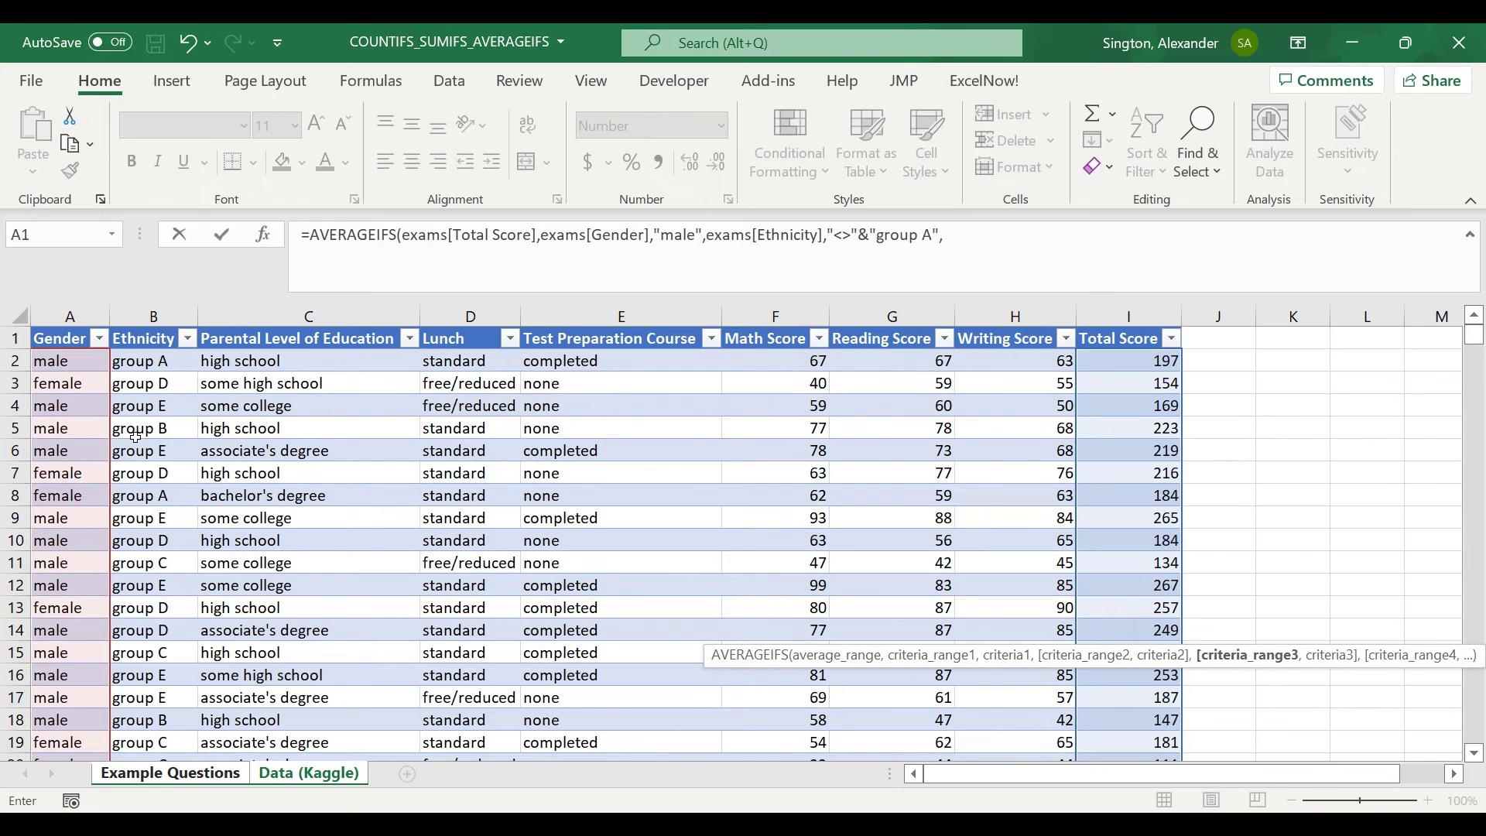
# Add exams[Parental Level of Education] with the criterion "master's degree" as the third condition and enter the D12 formula.
pyautogui.click(320, 465)
pyautogui.hotkey('ctrl', 'space')
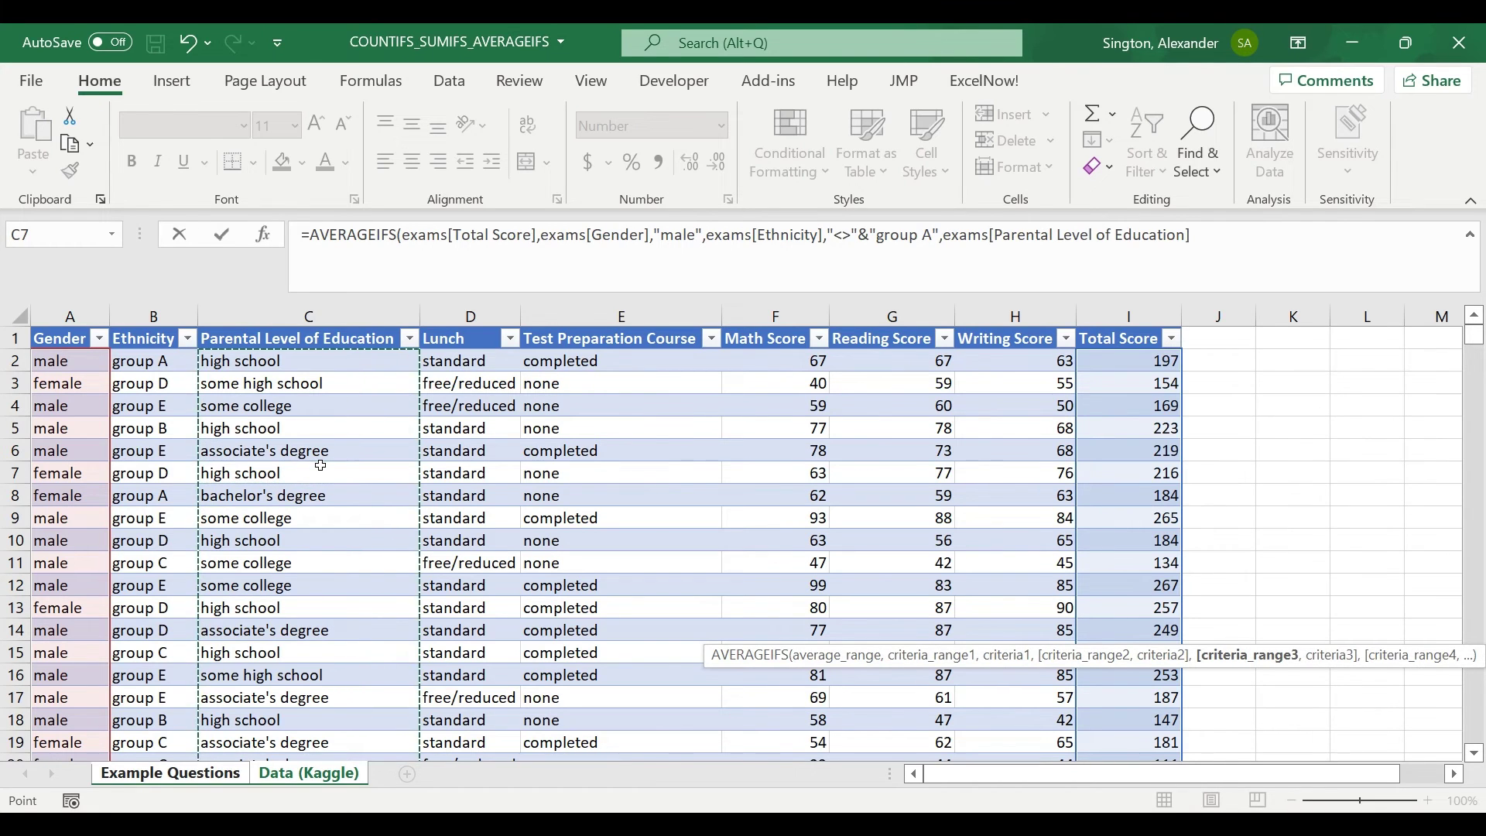
pyautogui.write(',"master\'s degree')
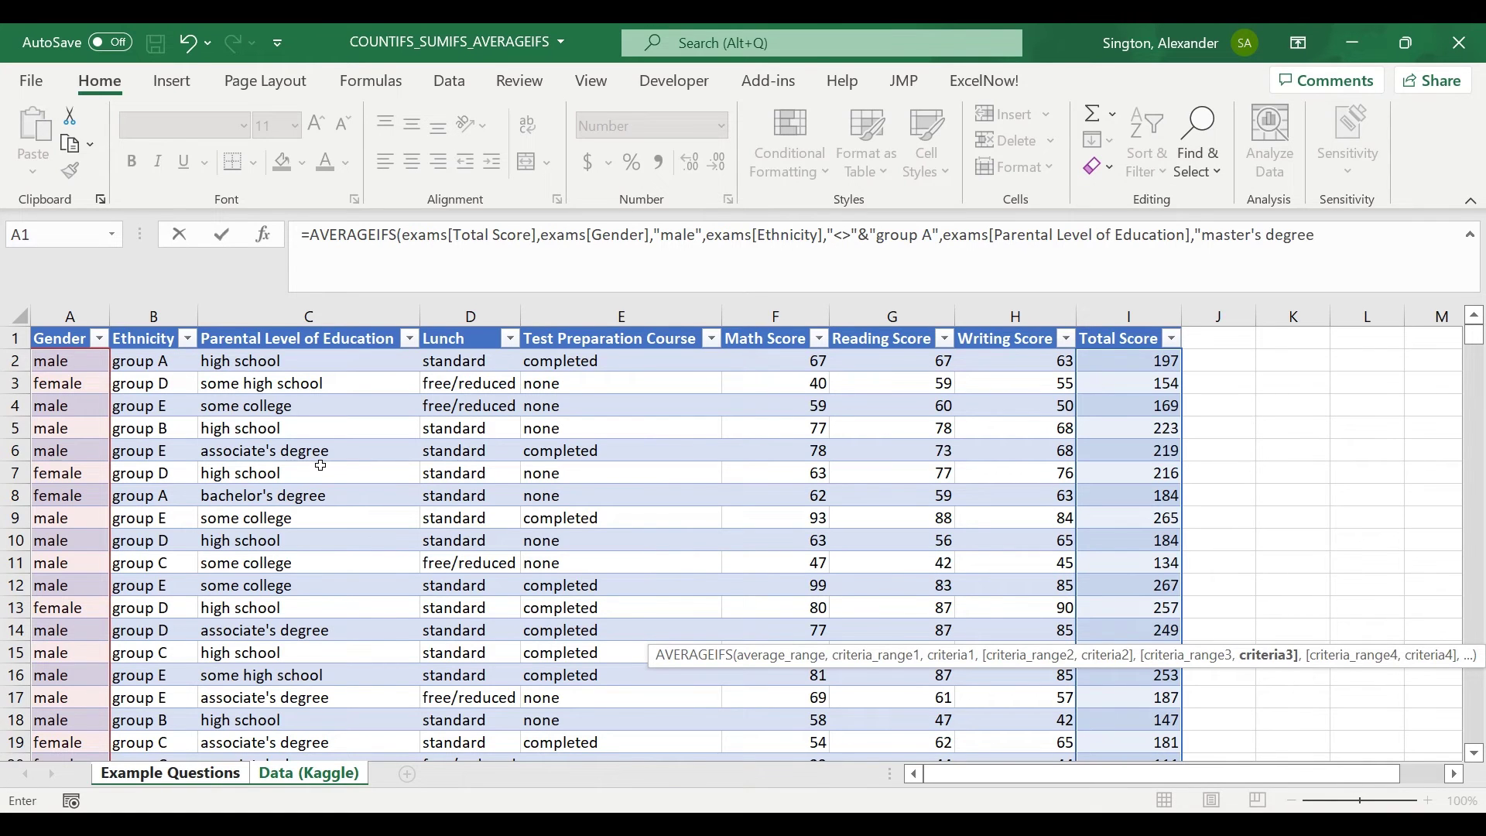
pyautogui.write('")')
pyautogui.press('Return')
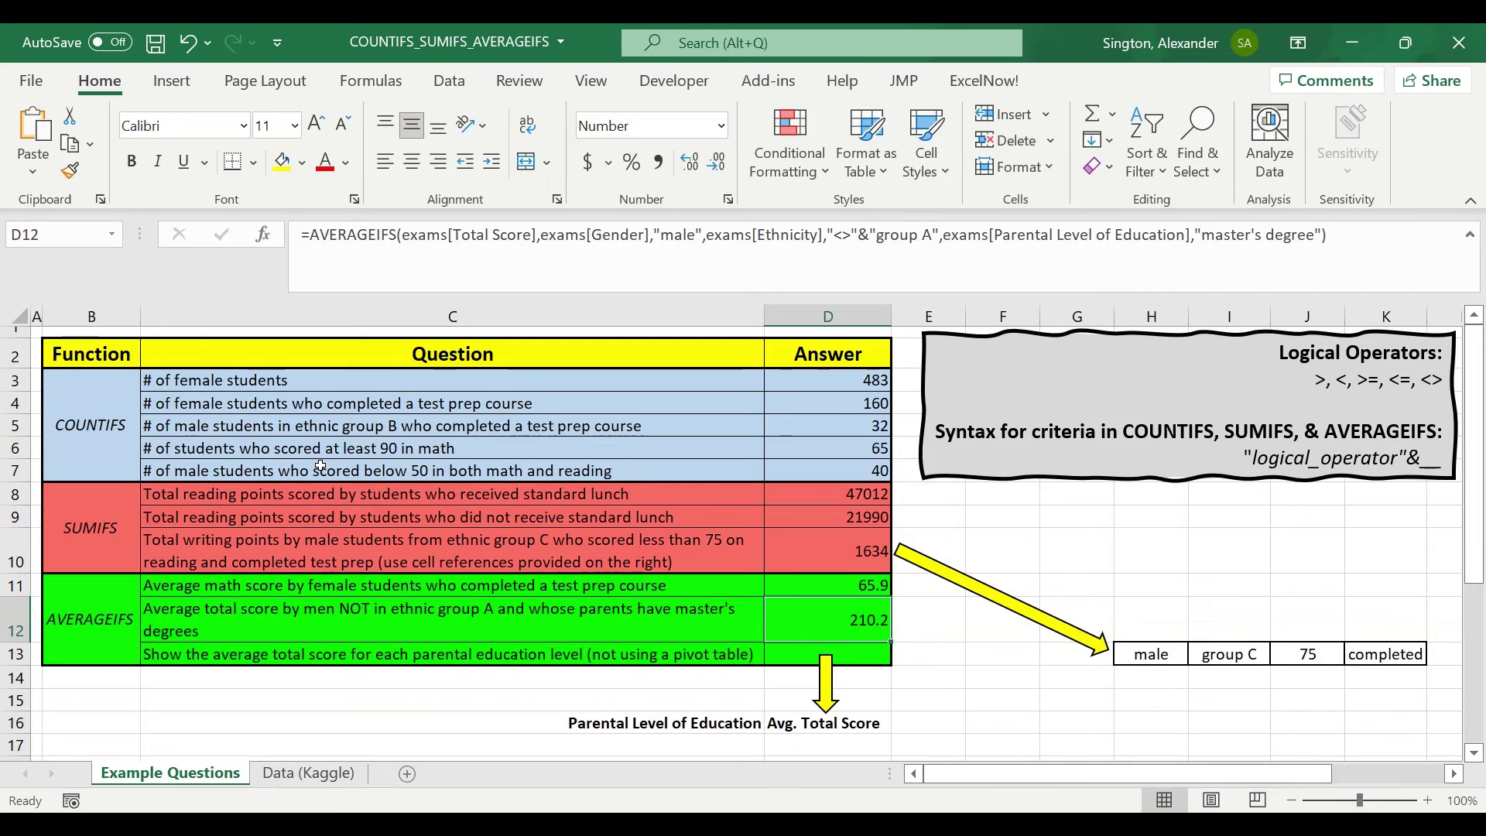
# List the distinct parental education levels from C17 down with a UNIQUE formula on exams[Parental Level of Education].
pyautogui.press('Down')
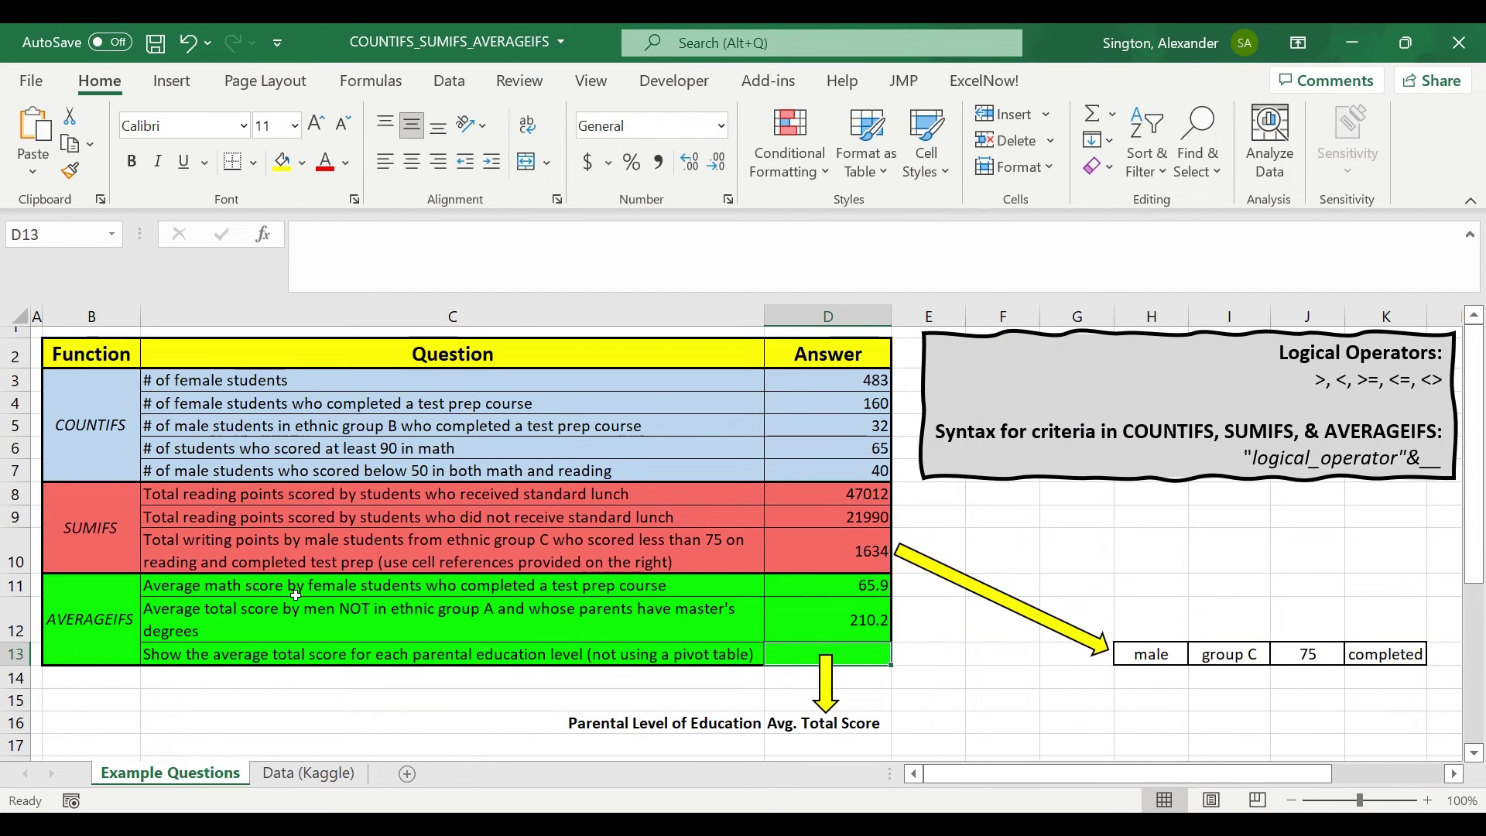
pyautogui.scroll(-2, 296, 595)
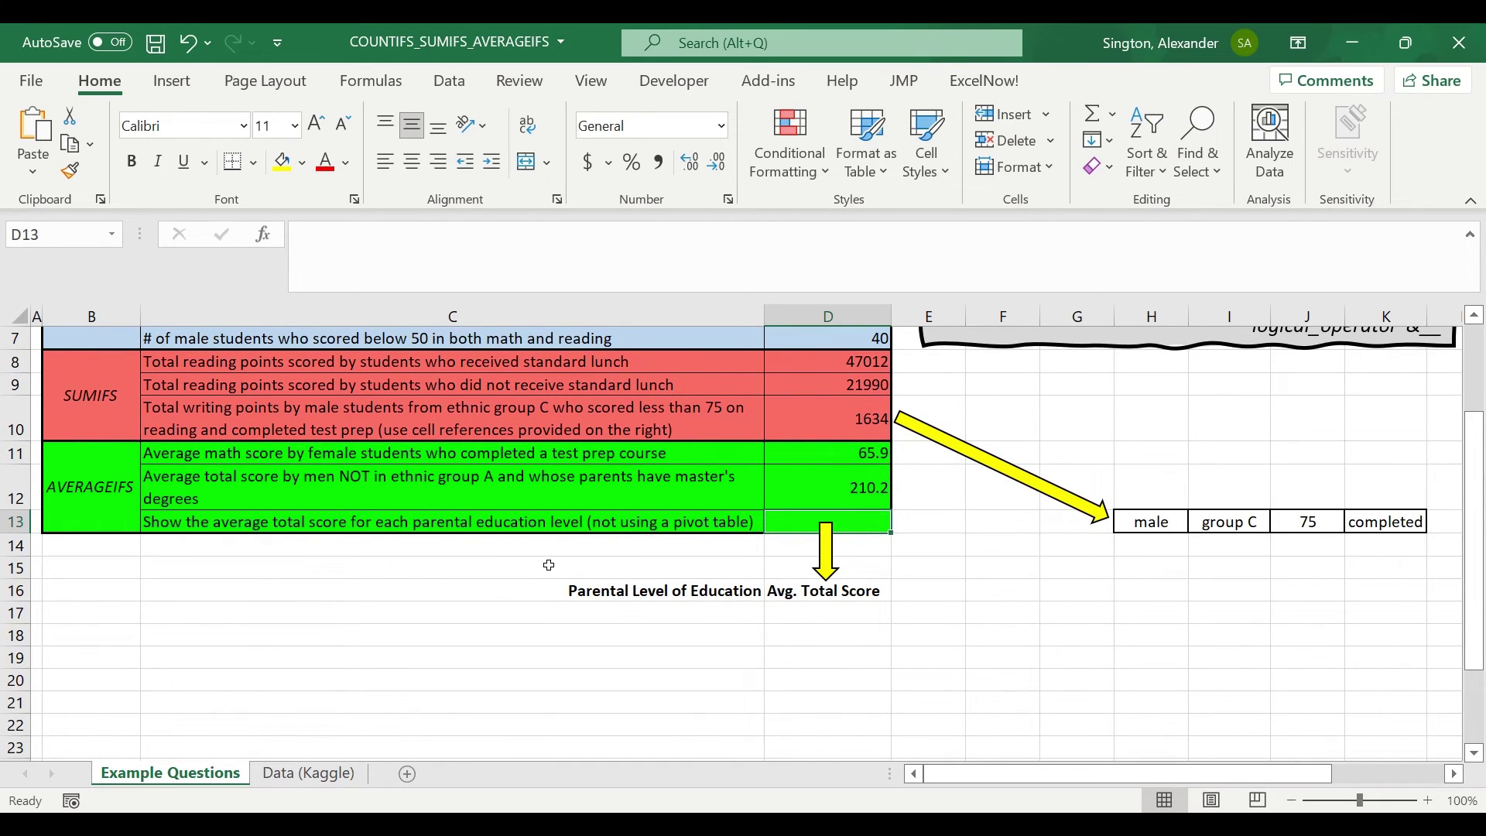
pyautogui.click(614, 614)
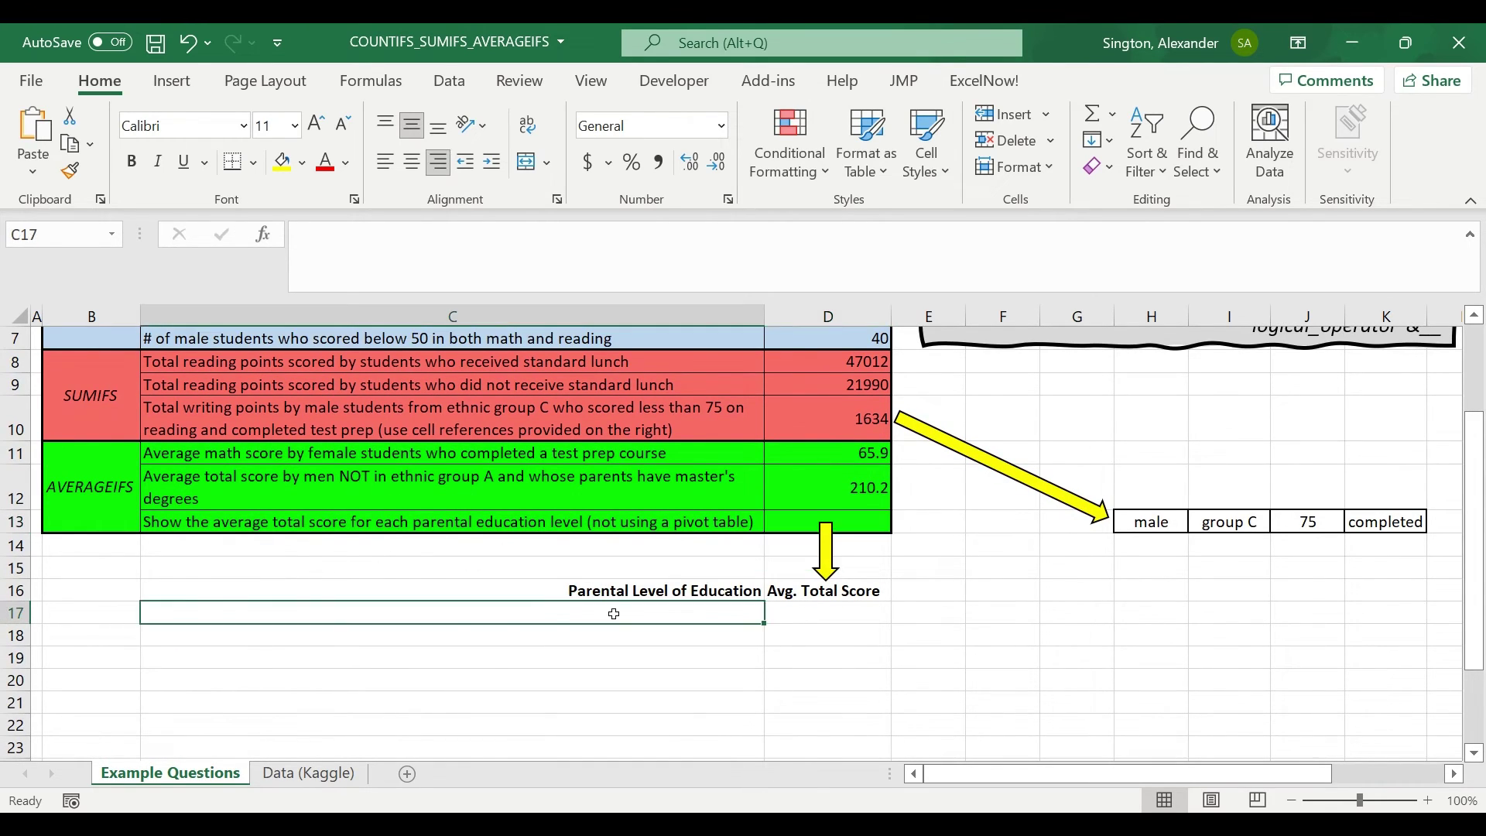
pyautogui.write('=')
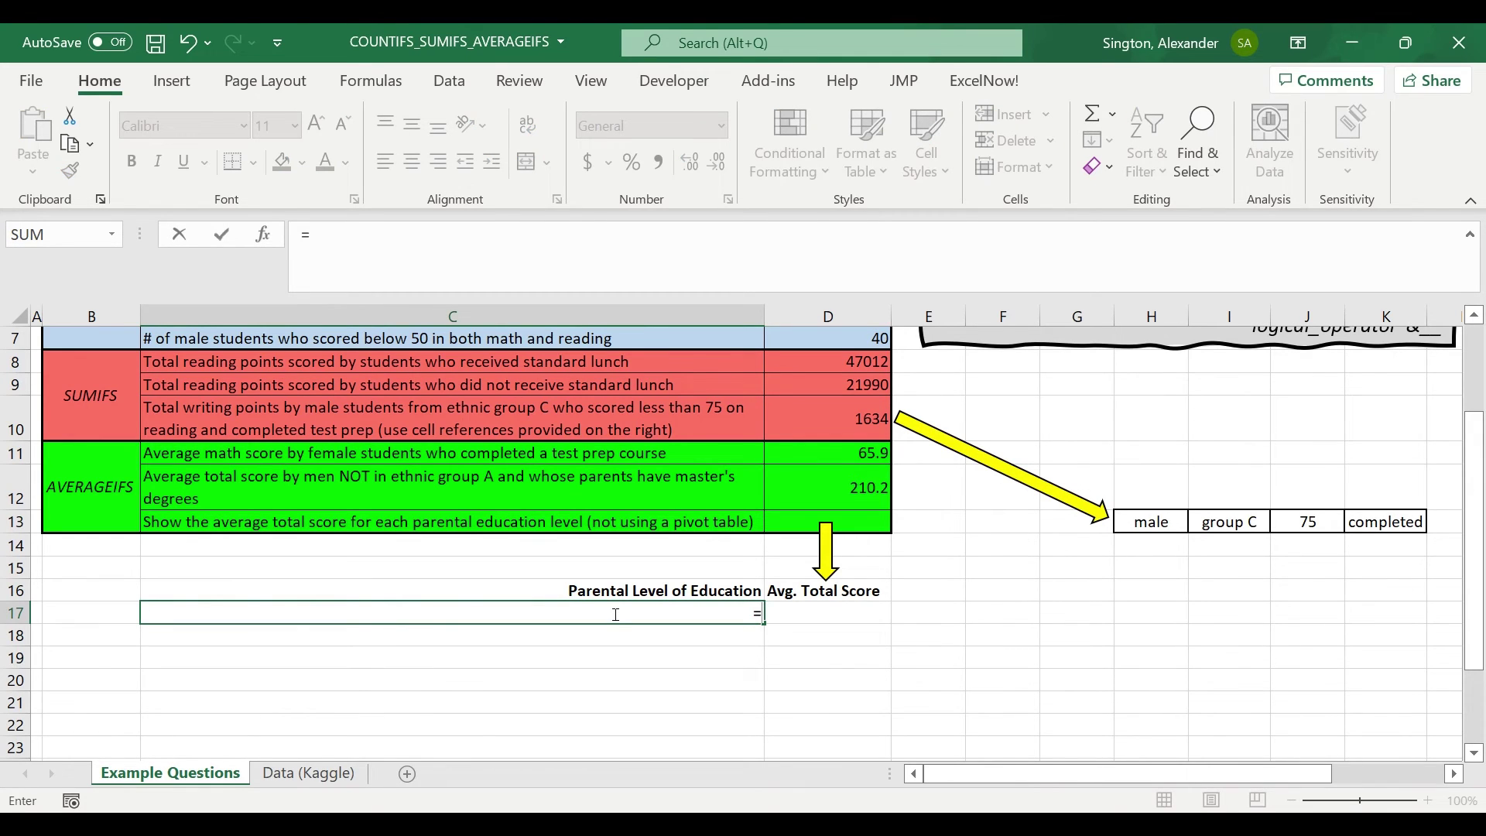
pyautogui.write('uniq')
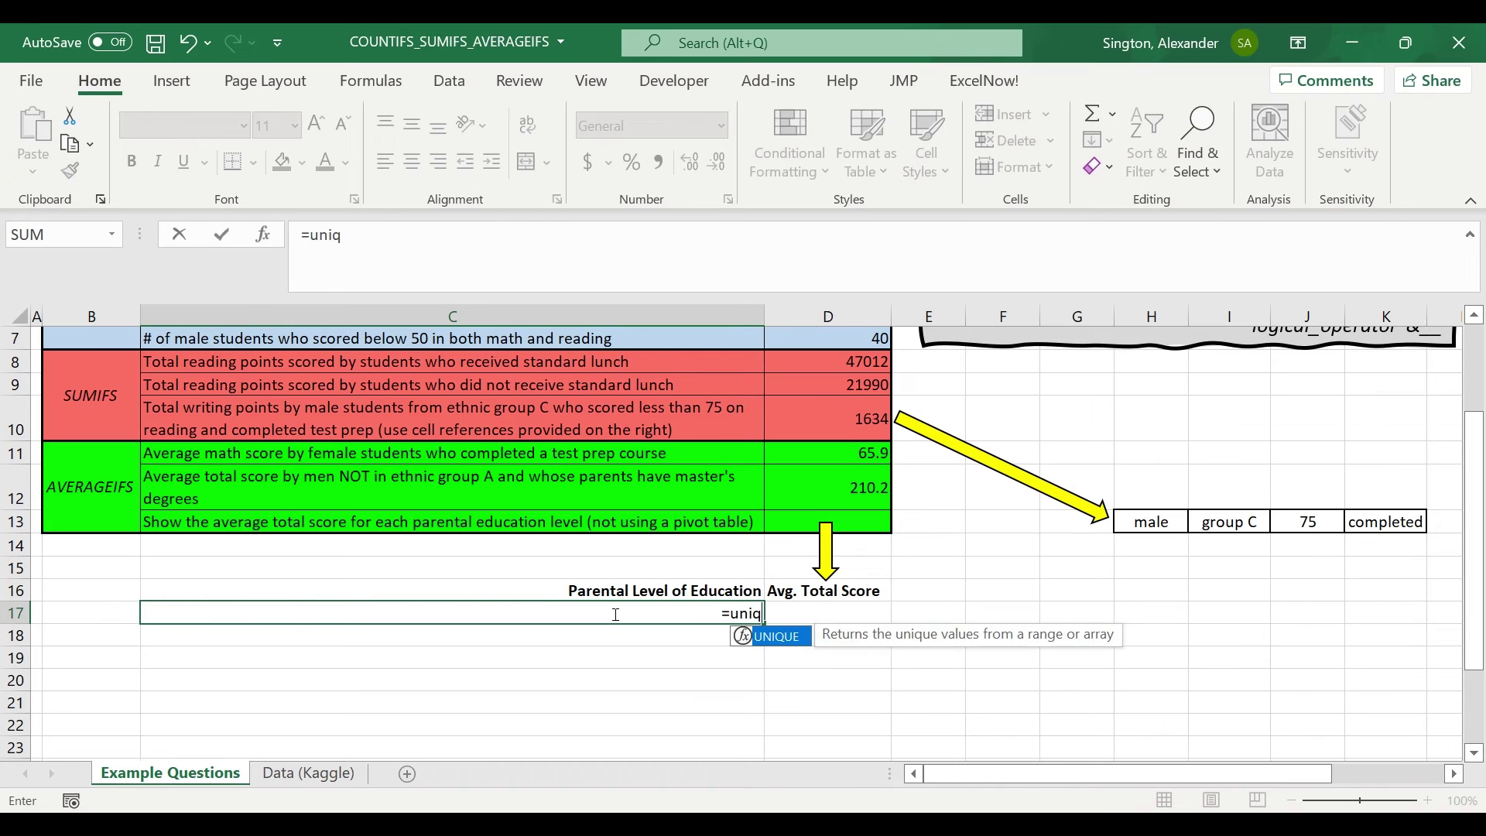
pyautogui.press('Tab')
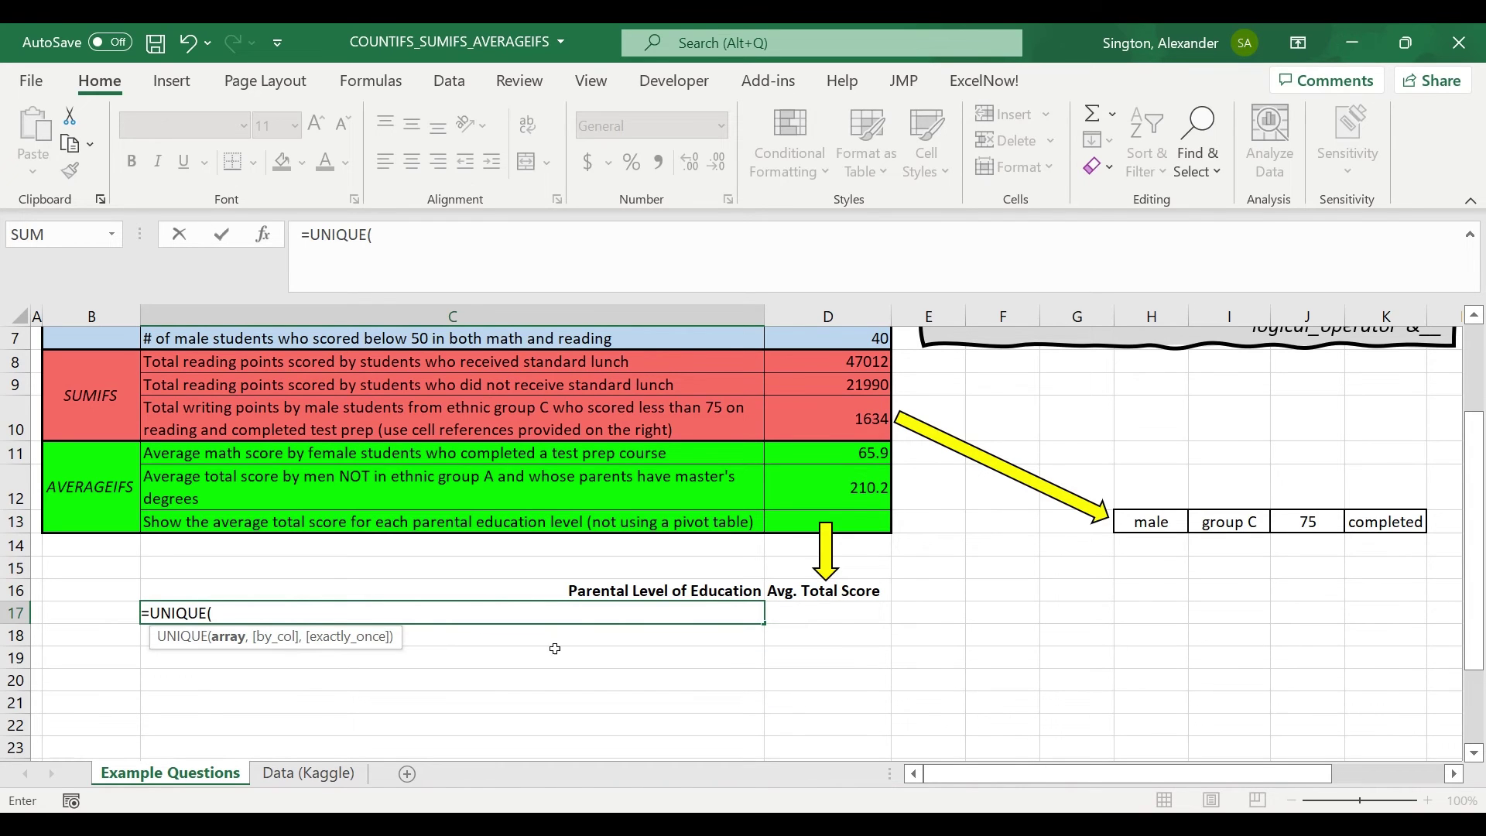
pyautogui.click(308, 773)
pyautogui.click(285, 405)
pyautogui.hotkey('ctrl', 'space')
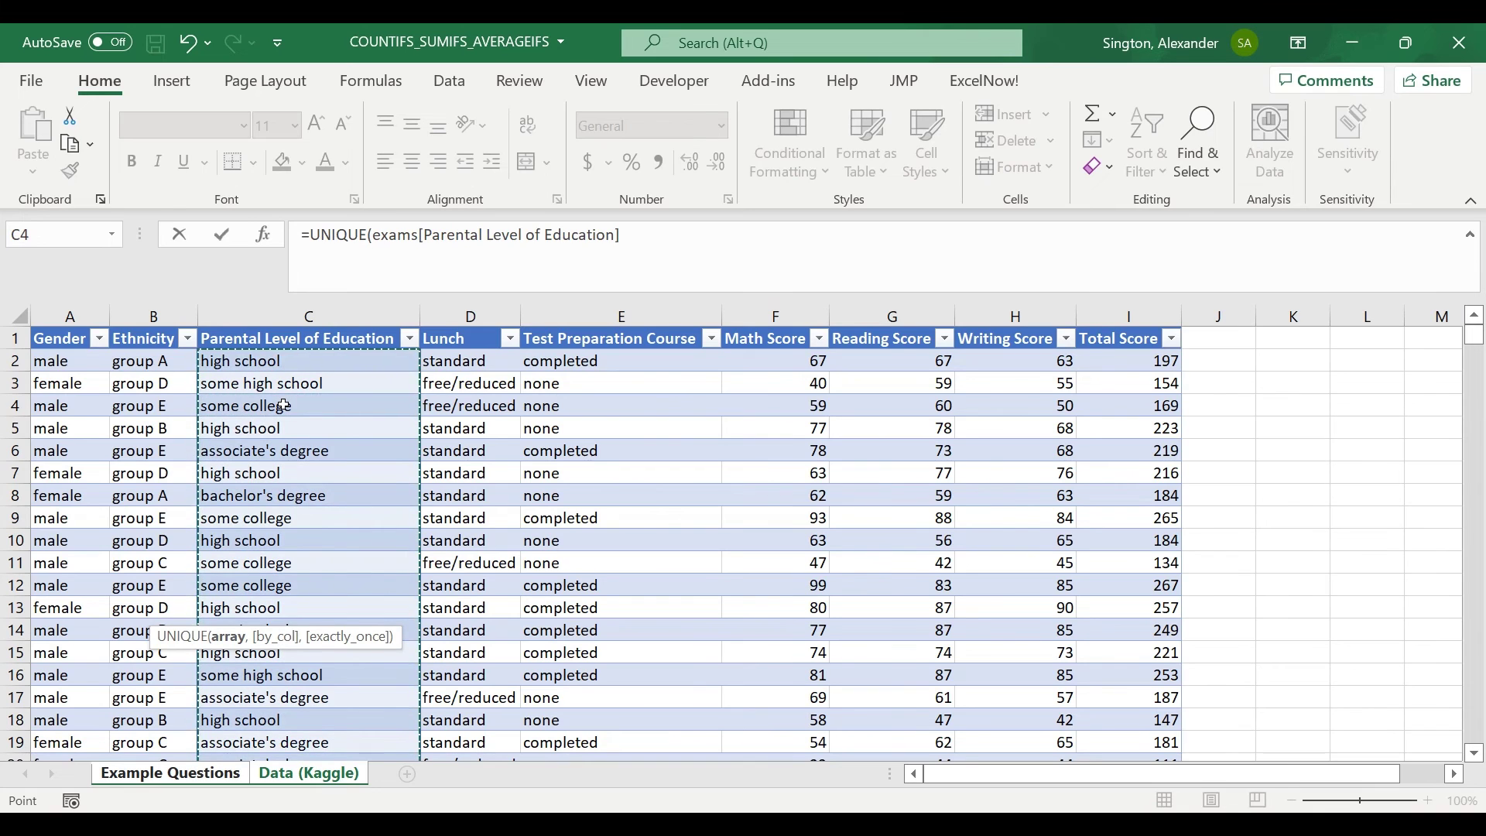
pyautogui.press('Return')
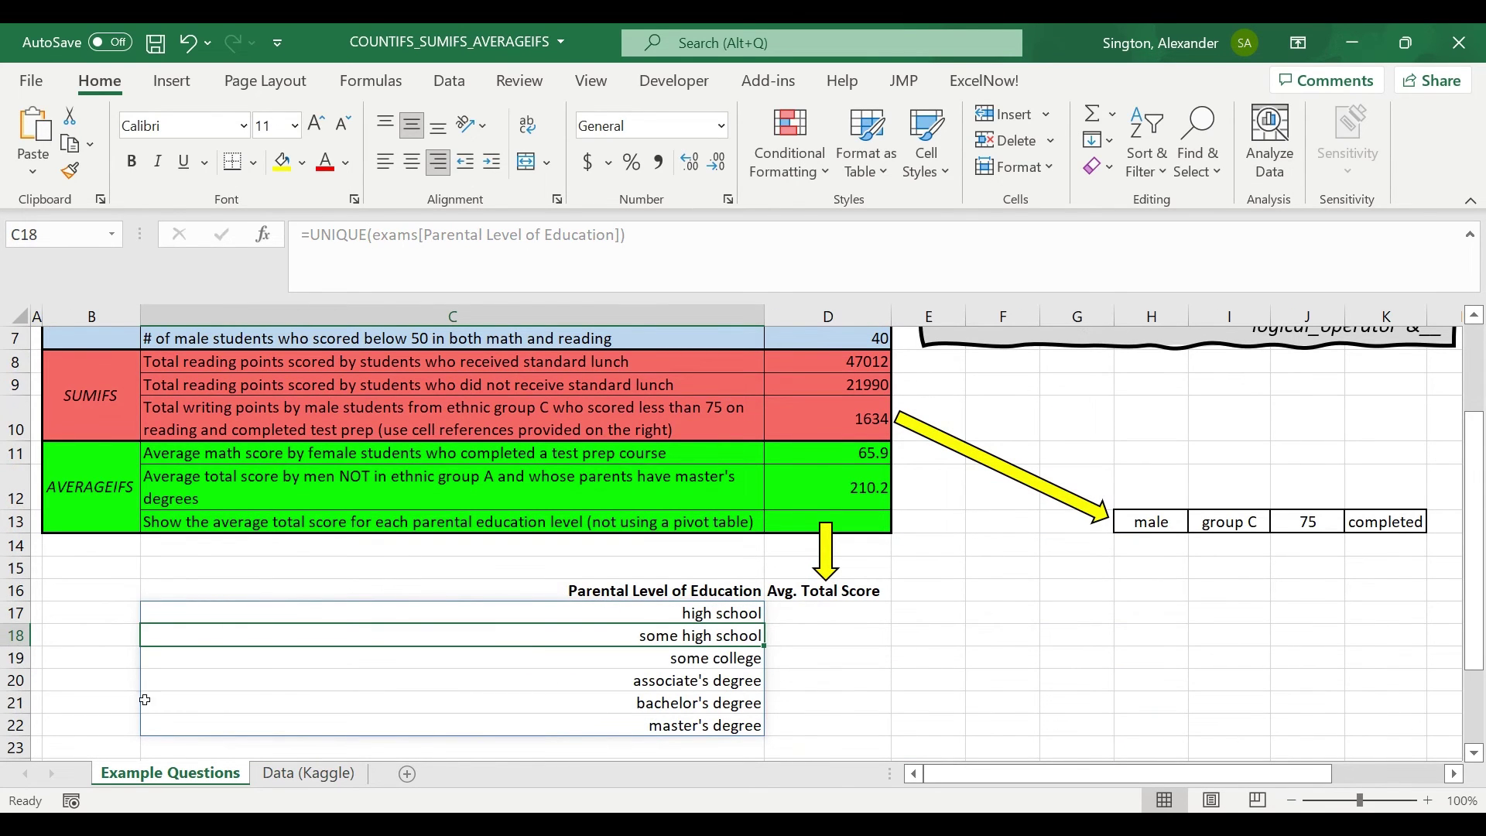
# Start an AVERAGEIFS formula in D17 with exams[Total Score] as the average range.
pyautogui.click(820, 616)
pyautogui.write('=aver')
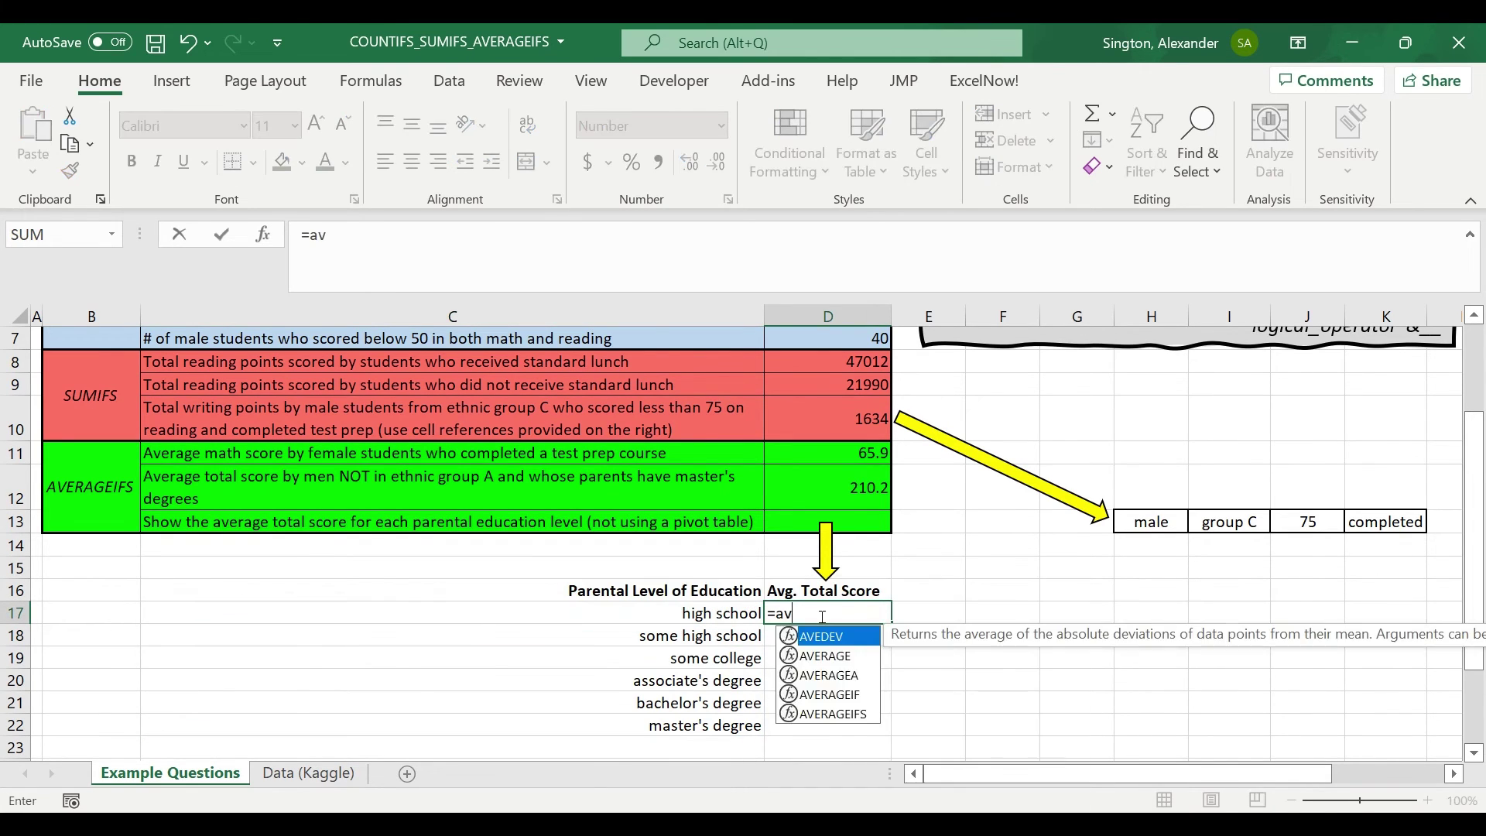
pyautogui.press('Down')
pyautogui.press('Down')
pyautogui.press('Down')
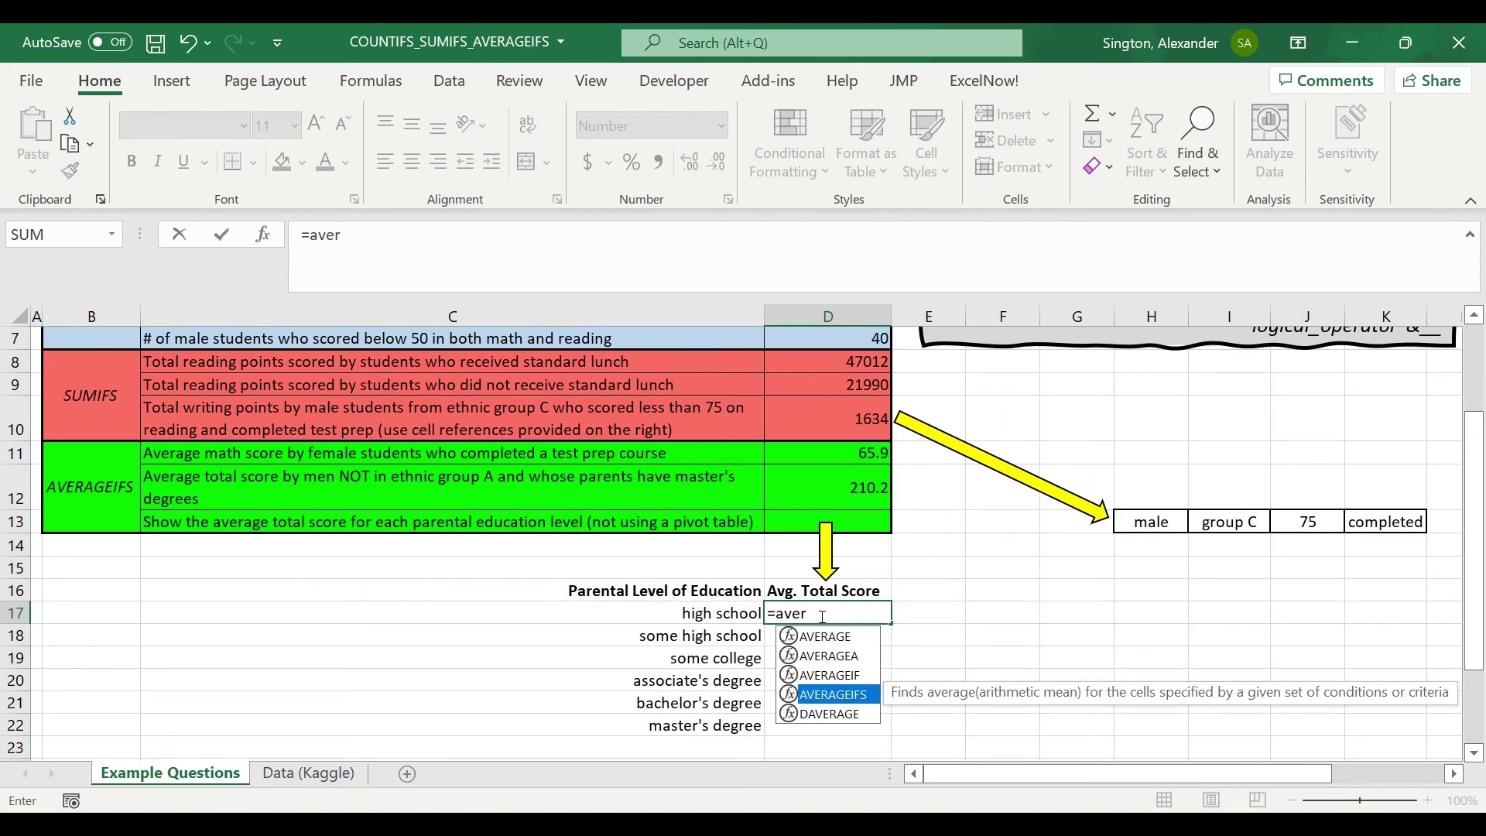
pyautogui.press('Tab')
pyautogui.click(308, 773)
pyautogui.click(1166, 428)
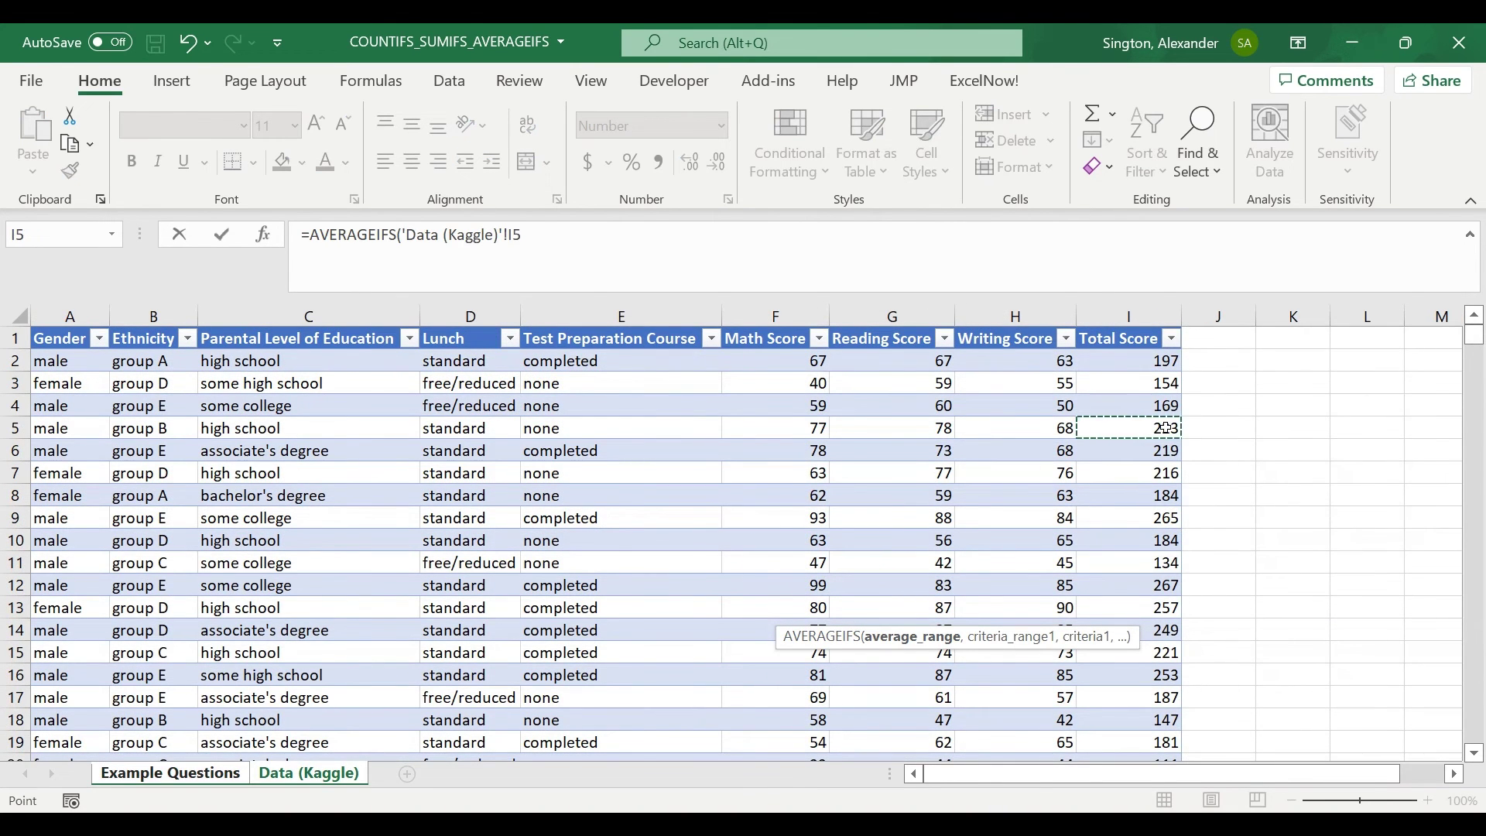
pyautogui.hotkey('ctrl', 'space')
pyautogui.write(',')
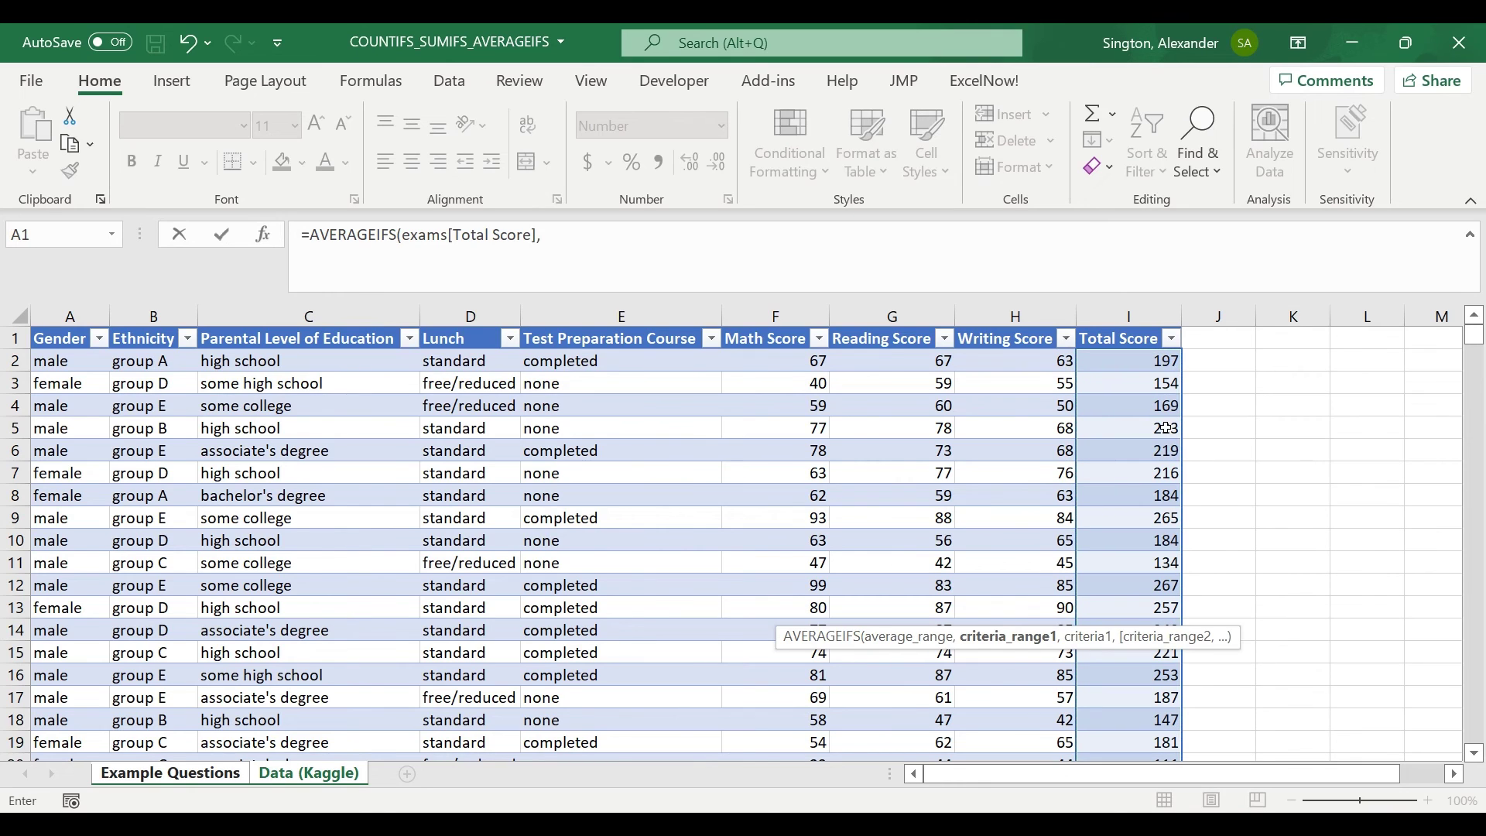
# Add exams[Parental Level of Education] with the spilled range 'Example Questions'!C17# as the criterion and enter the D17 formula.
pyautogui.click(303, 511)
pyautogui.hotkey('ctrl', 'space')
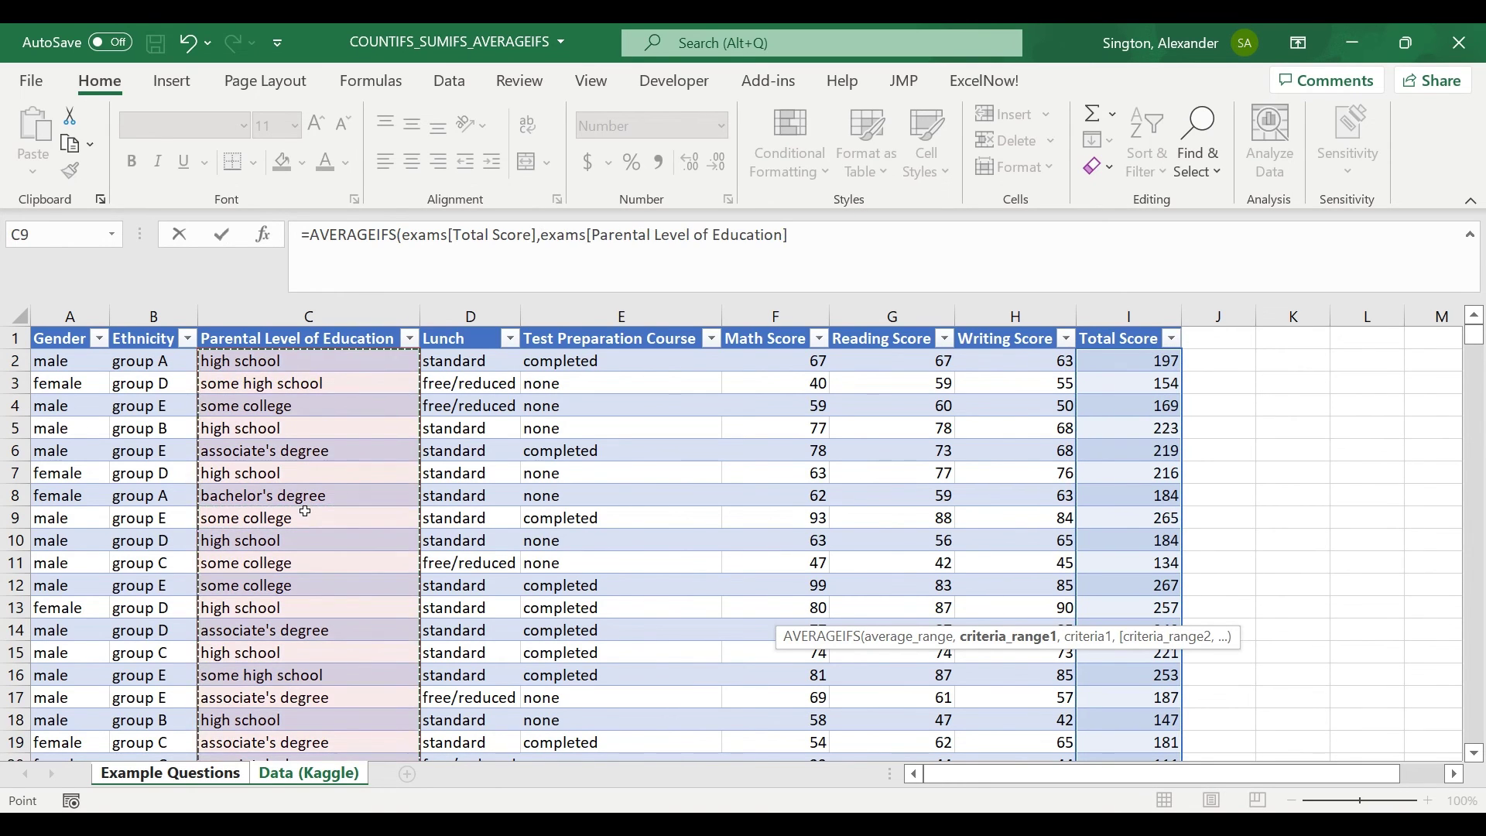
pyautogui.write(',')
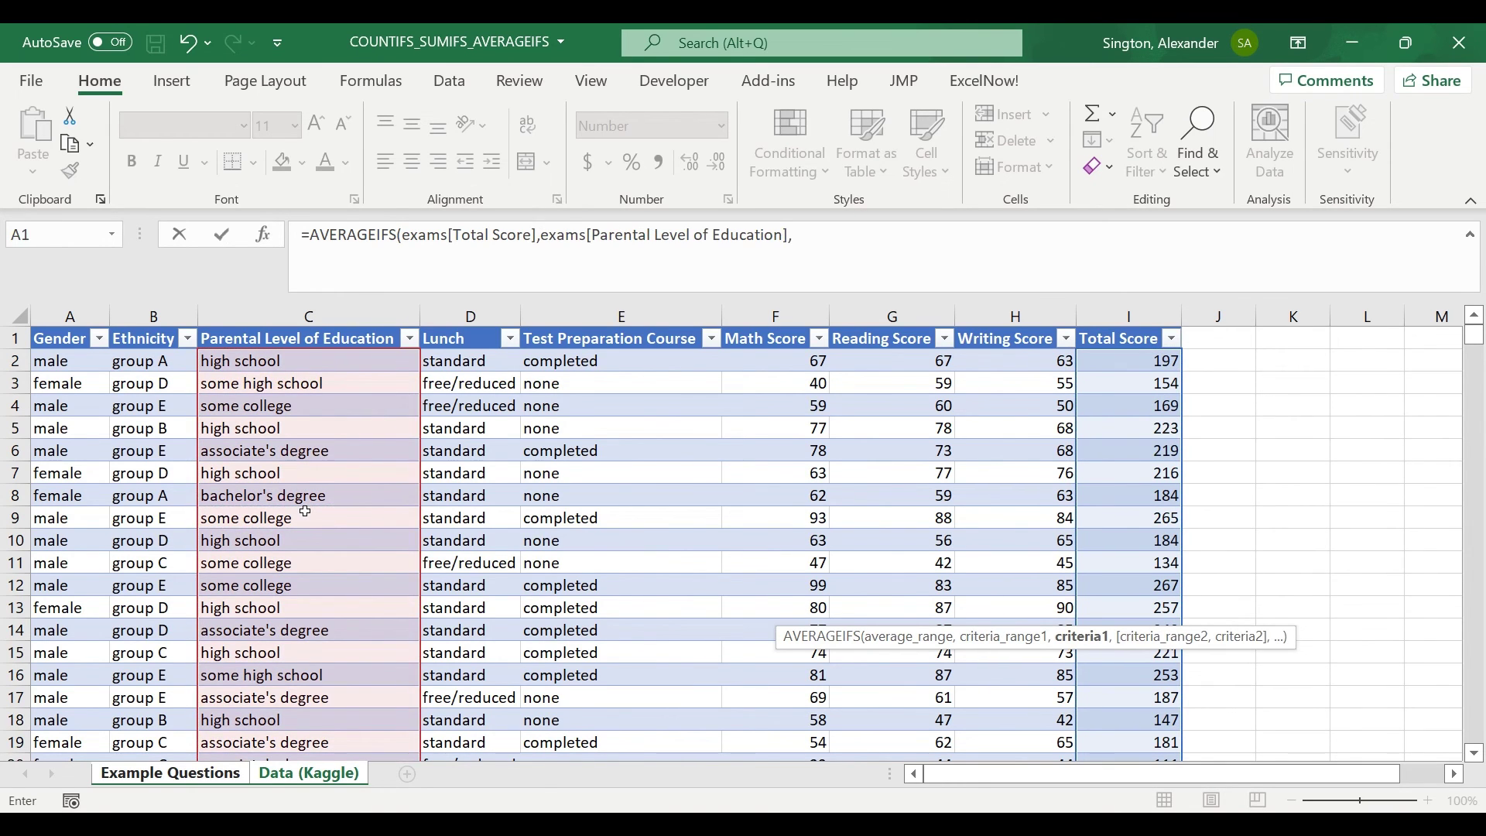
pyautogui.click(203, 774)
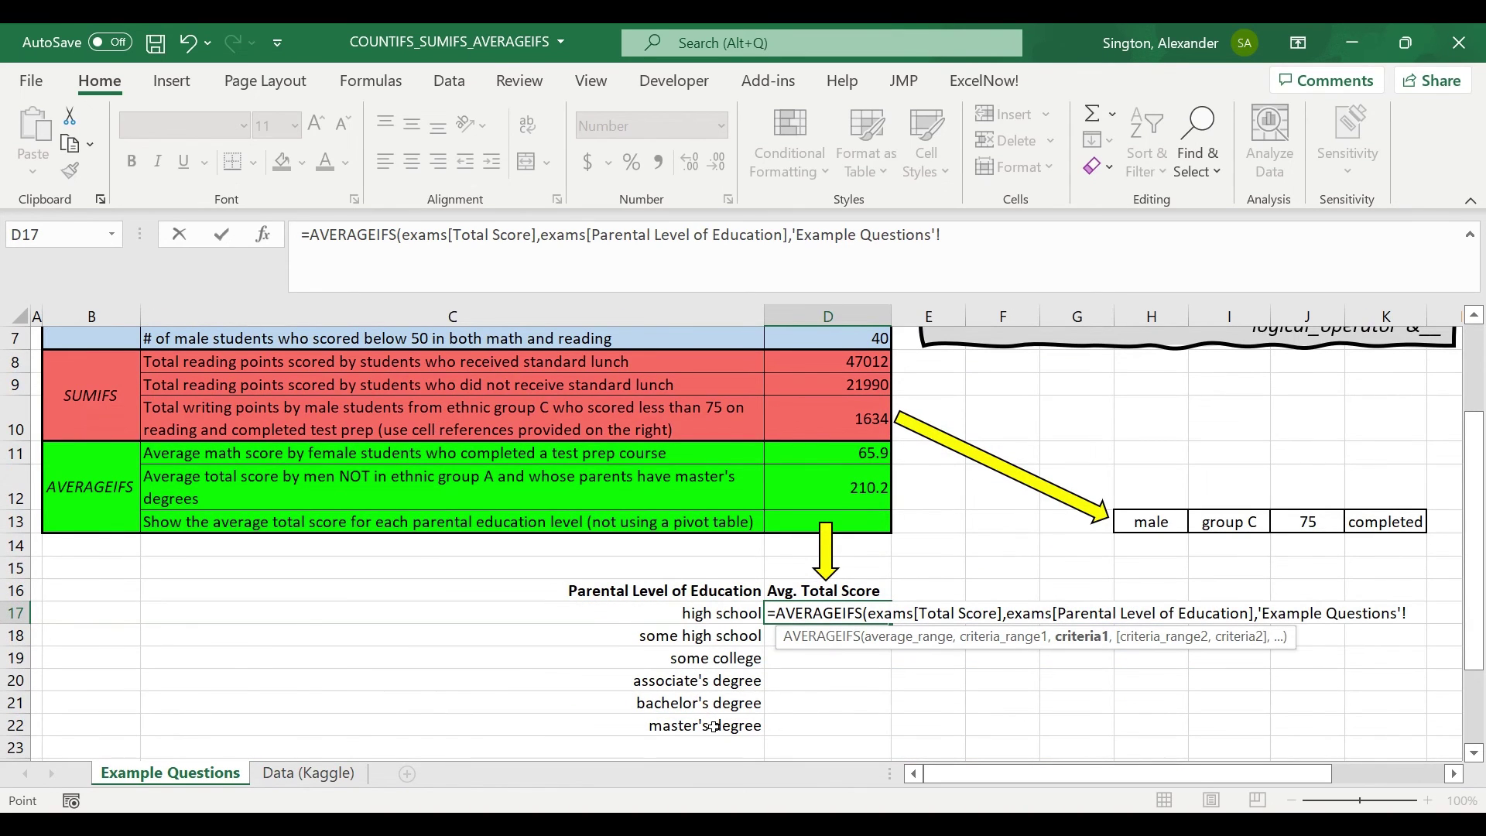
pyautogui.click(697, 614)
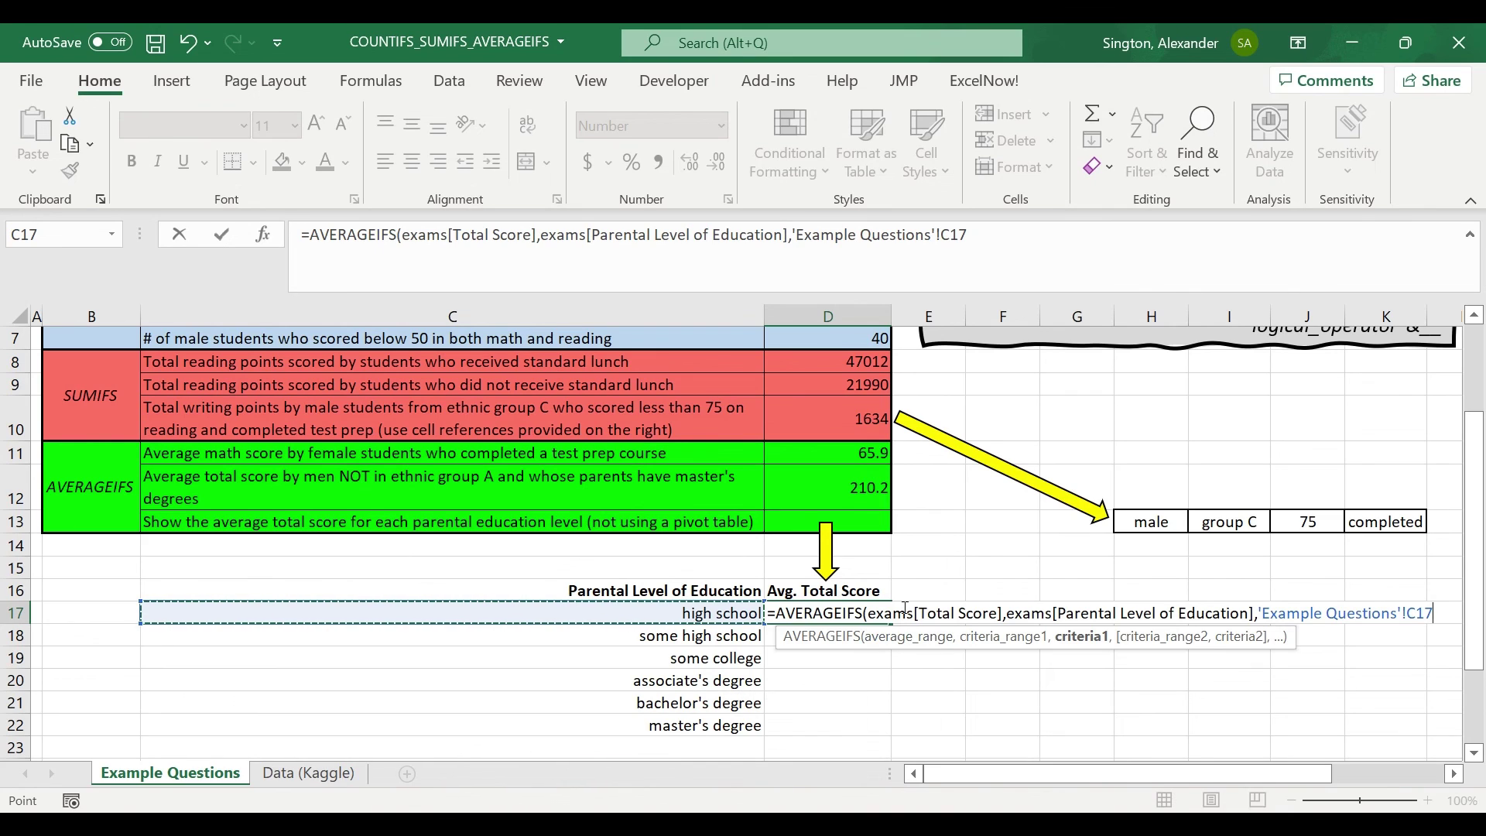
pyautogui.click(1022, 257)
pyautogui.write('#)')
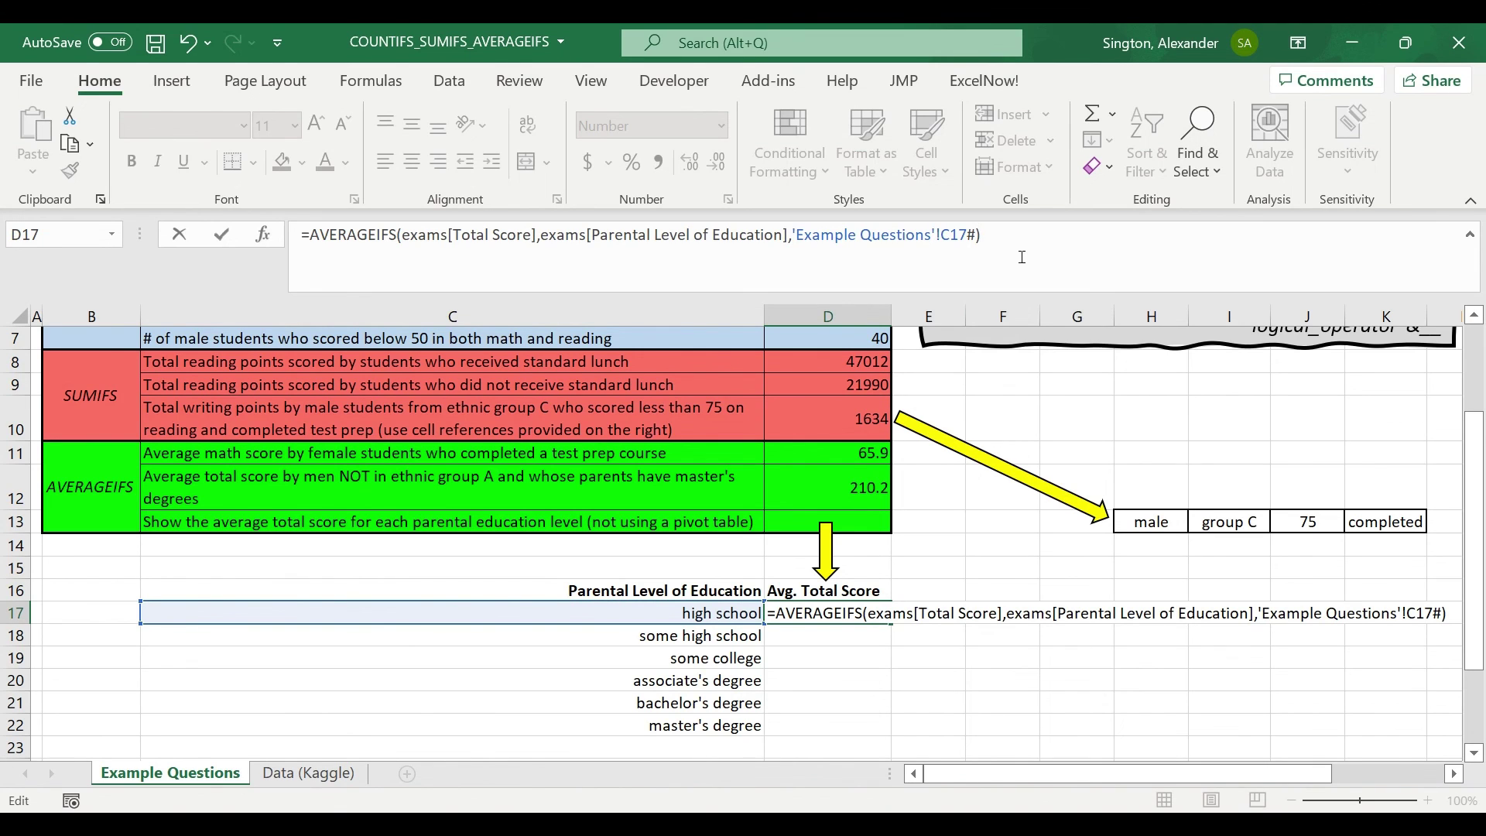
pyautogui.press('Return')
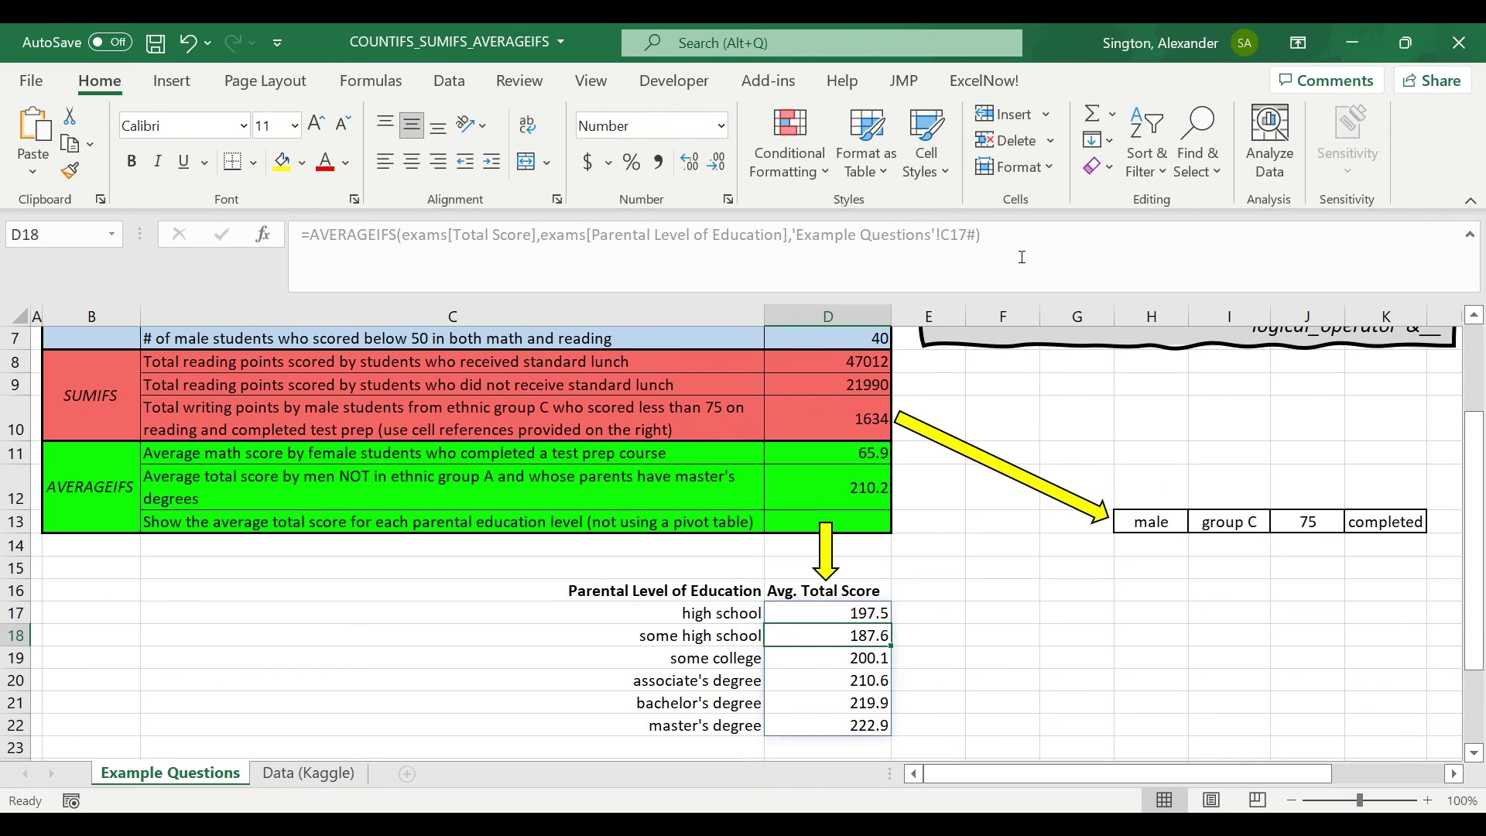